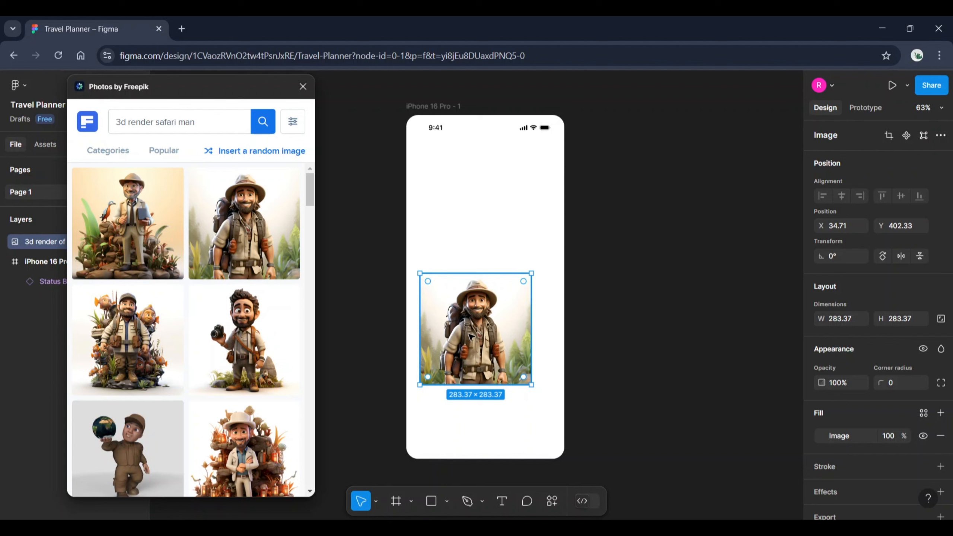
# - Lock the safari man image's aspect ratio and resize the image to 460 × 460
pyautogui.click(942, 318)
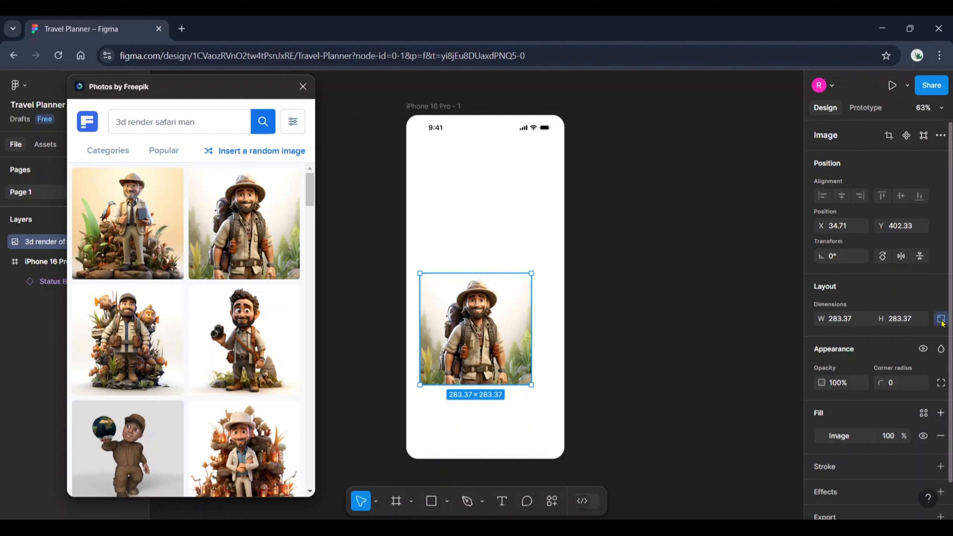
pyautogui.click(898, 321)
pyautogui.write('460')
pyautogui.press('Return')
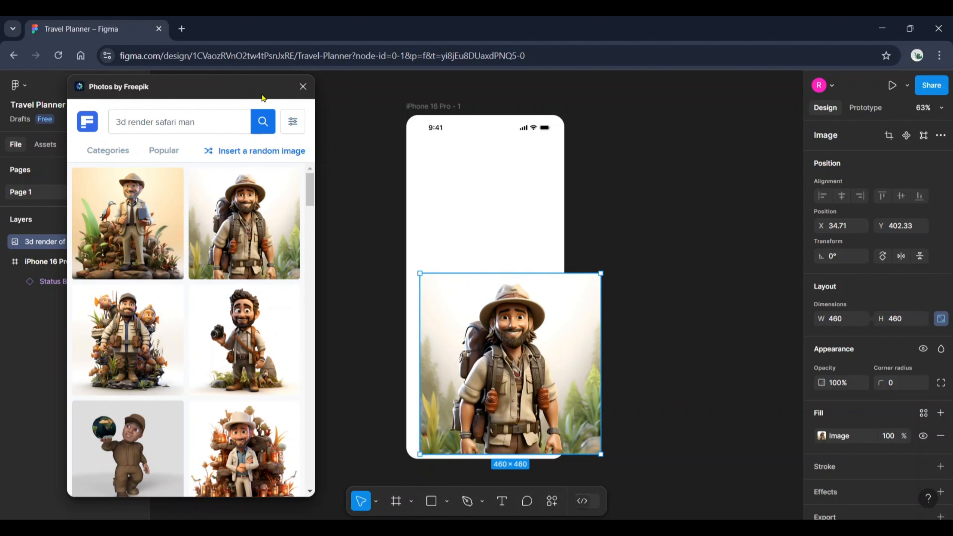
# - Nest the safari man image inside the iPhone 16 Pro frame and centre it horizontally
pyautogui.moveTo(263, 98); pyautogui.dragTo(334, 374)
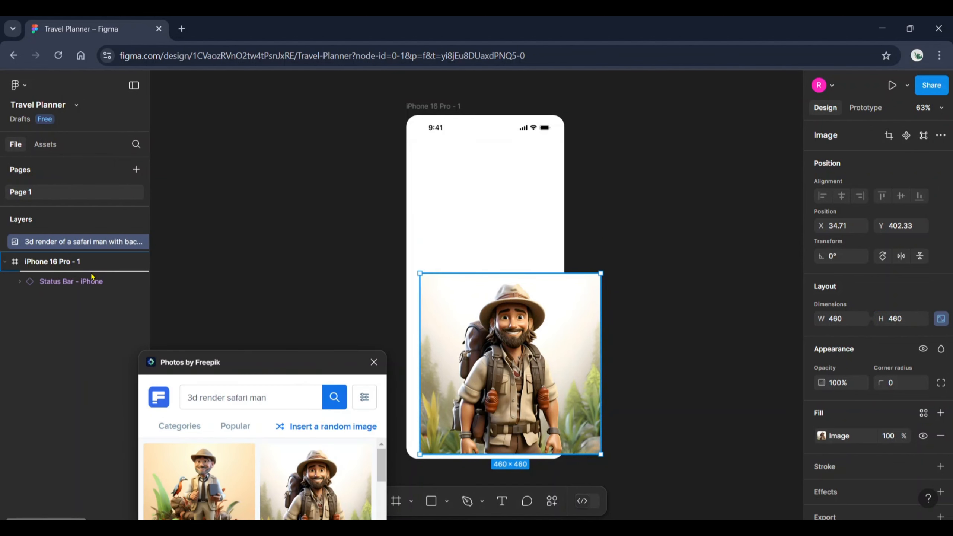
pyautogui.moveTo(92, 276); pyautogui.dragTo(92, 278)
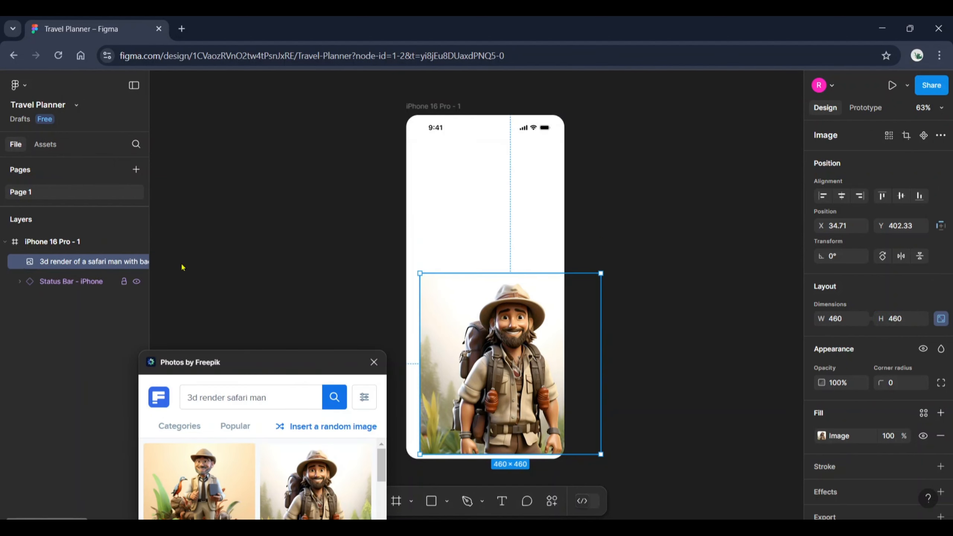
pyautogui.click(842, 195)
pyautogui.click(678, 294)
pyautogui.hscroll(-1, 581, 338)
pyautogui.click(546, 341)
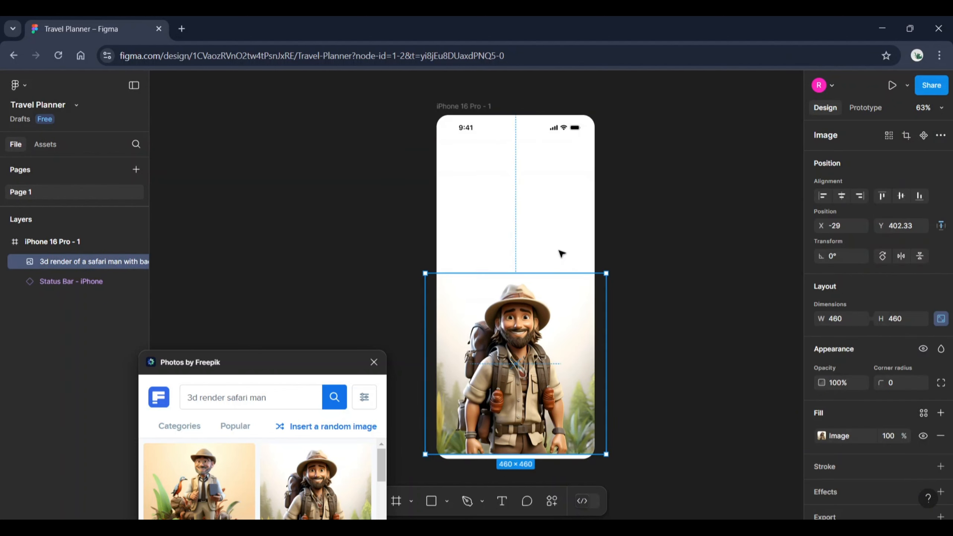
# - Nudge the safari man image down within the frame to Y 482.33
pyautogui.hotkey('shift', 'Down')
pyautogui.hotkey('shift', 'Down')
pyautogui.hotkey('shift', 'Down')
pyautogui.hotkey('shift', 'Down')
pyautogui.hotkey('shift', 'Down')
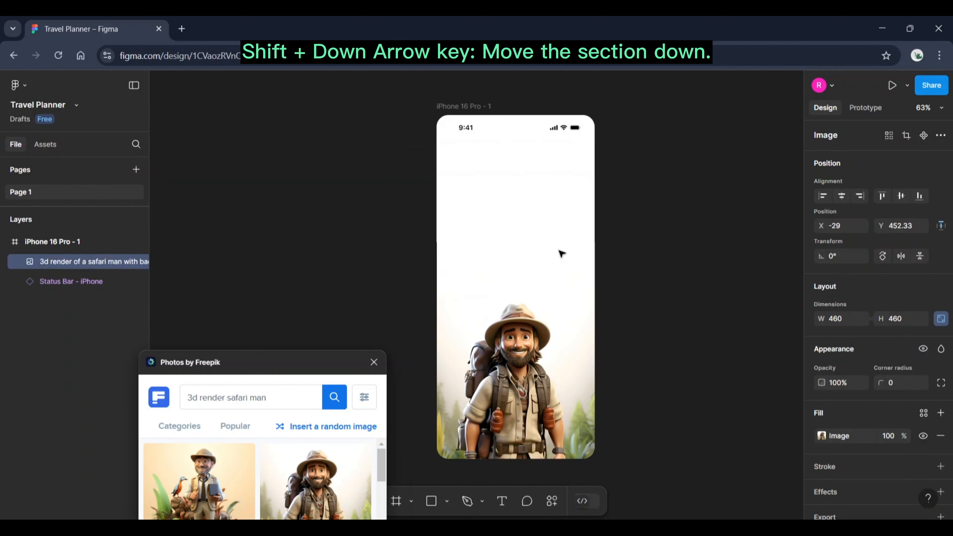
pyautogui.hotkey('shift', 'Down')
pyautogui.hotkey('shift', 'Down')
pyautogui.hotkey('shift', 'Down')
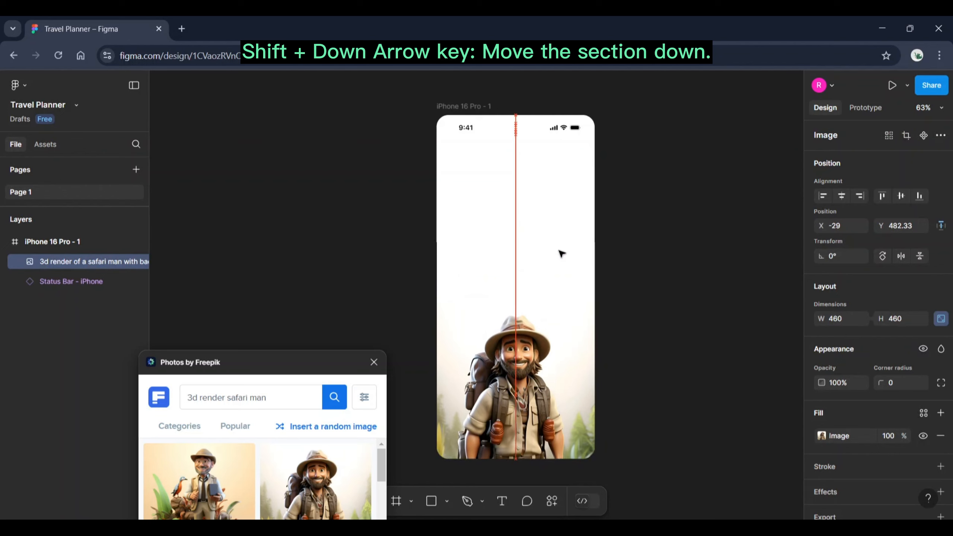
pyautogui.click(623, 272)
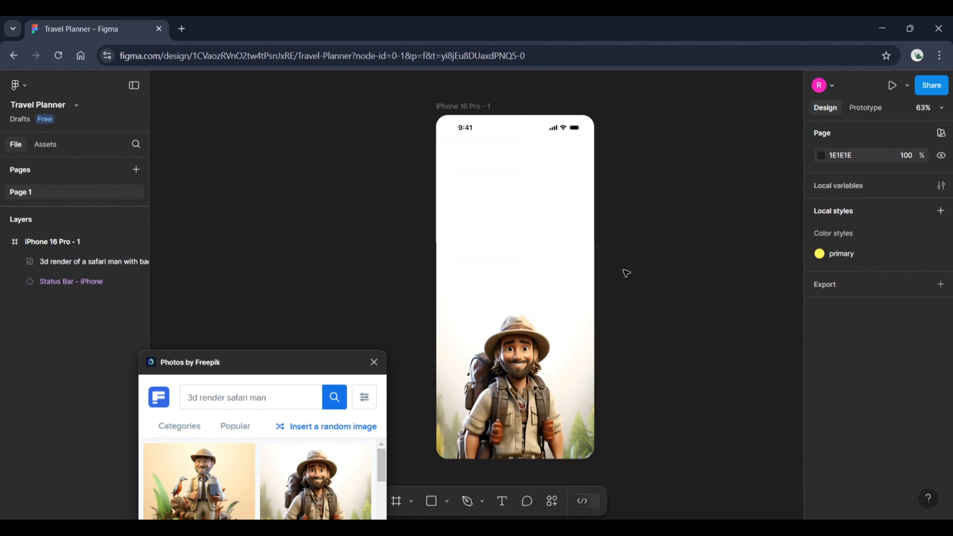
# - Add a text layer reading "Wayfare" on the empty canvas below the iPhone frame
pyautogui.hscroll(1, 626, 273)
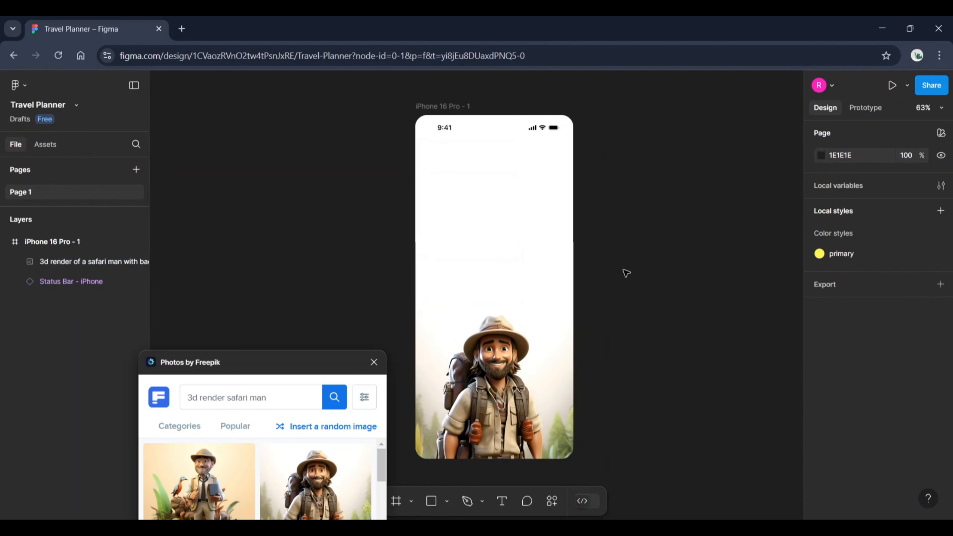
pyautogui.click(502, 502)
pyautogui.scroll(-2, 585, 463)
pyautogui.hscroll(-1, 585, 463)
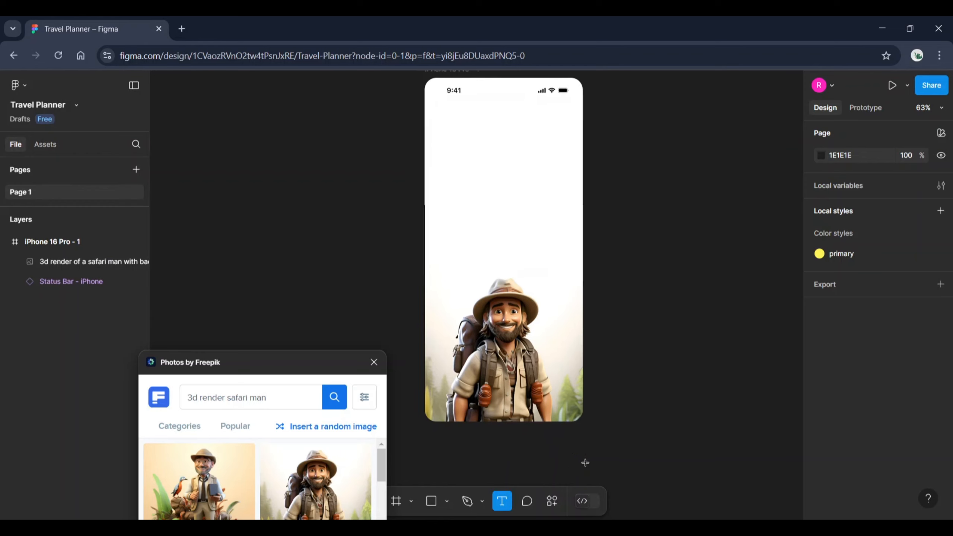
pyautogui.click(517, 457)
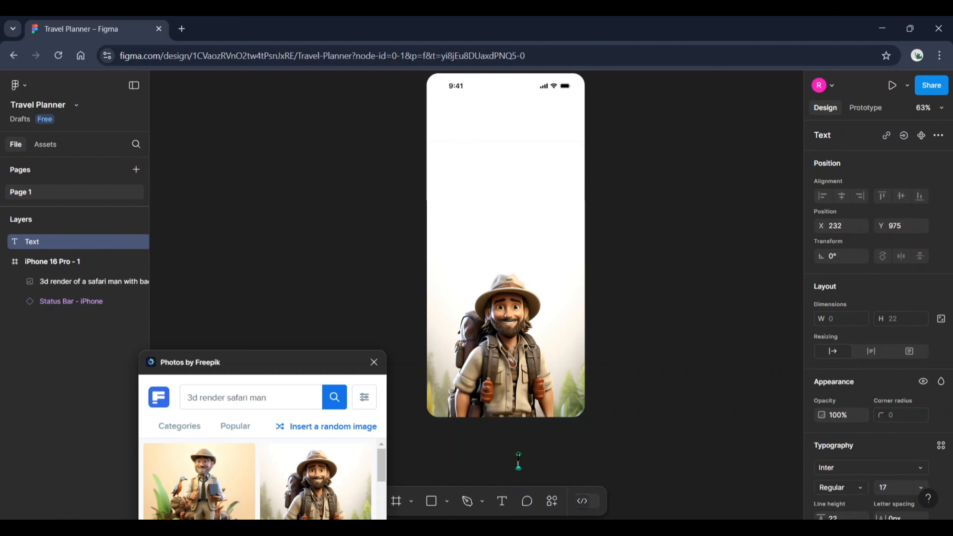
pyautogui.scroll(5, 519, 459)
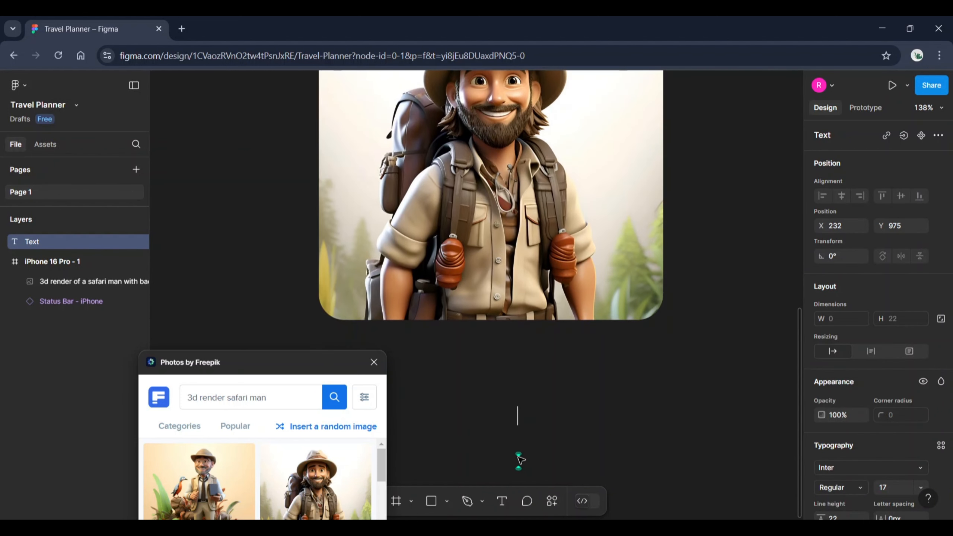
pyautogui.write('Wa')
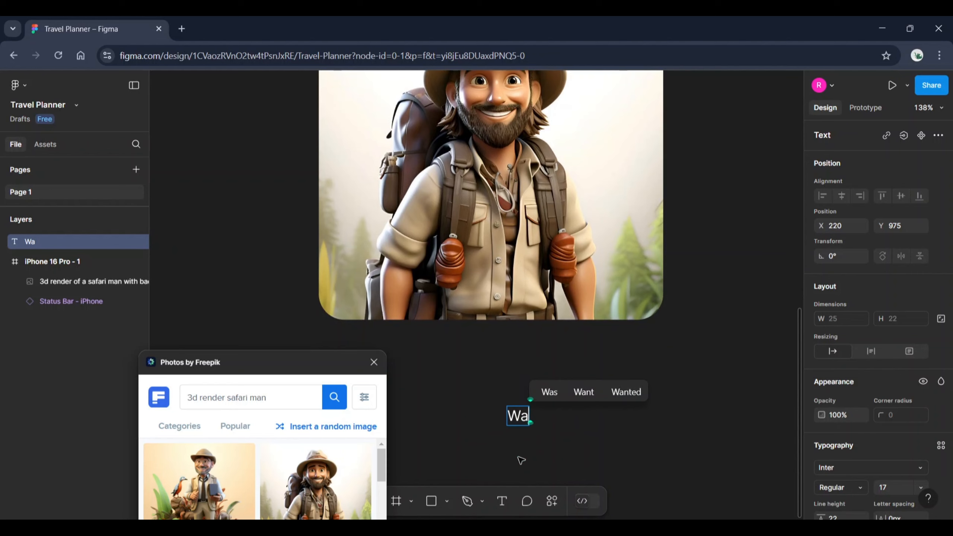
pyautogui.write('yfare')
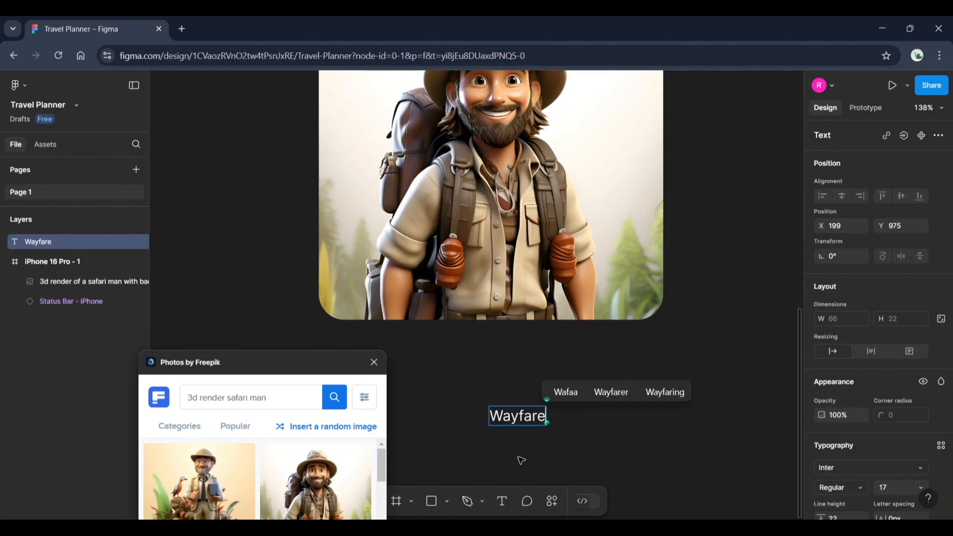
# - Set the Wayfare text to the MuseoModerno font at size 48
pyautogui.hotkey('ctrl', 'a')
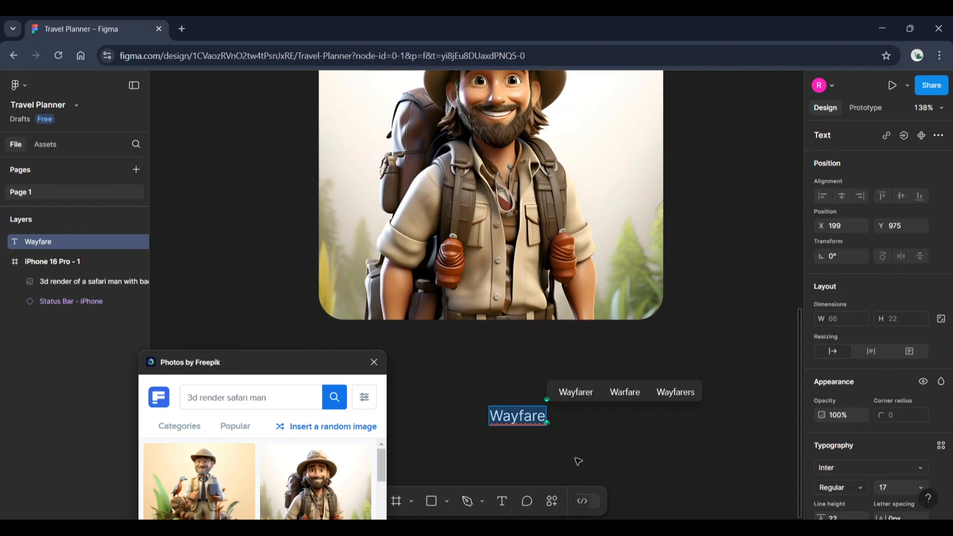
pyautogui.click(849, 471)
pyautogui.write('mus')
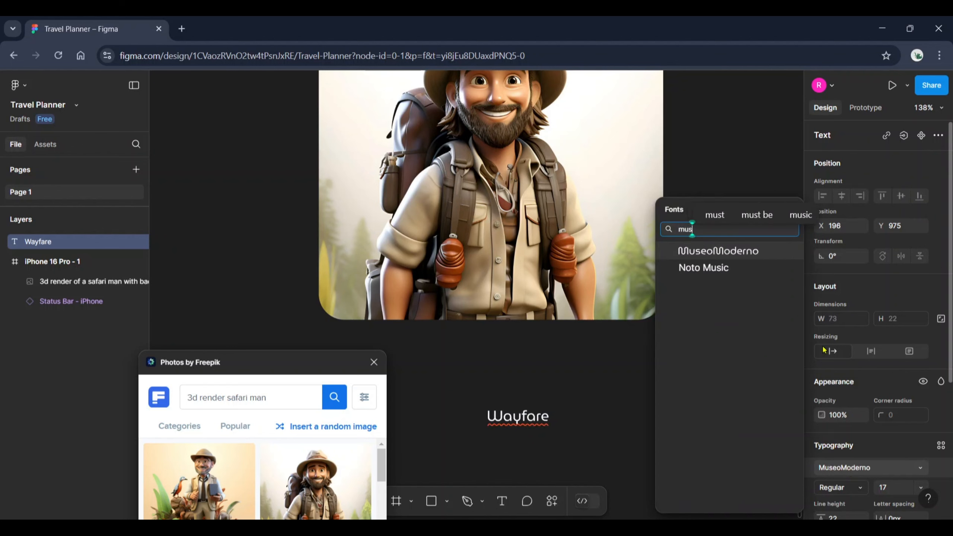
pyautogui.click(765, 250)
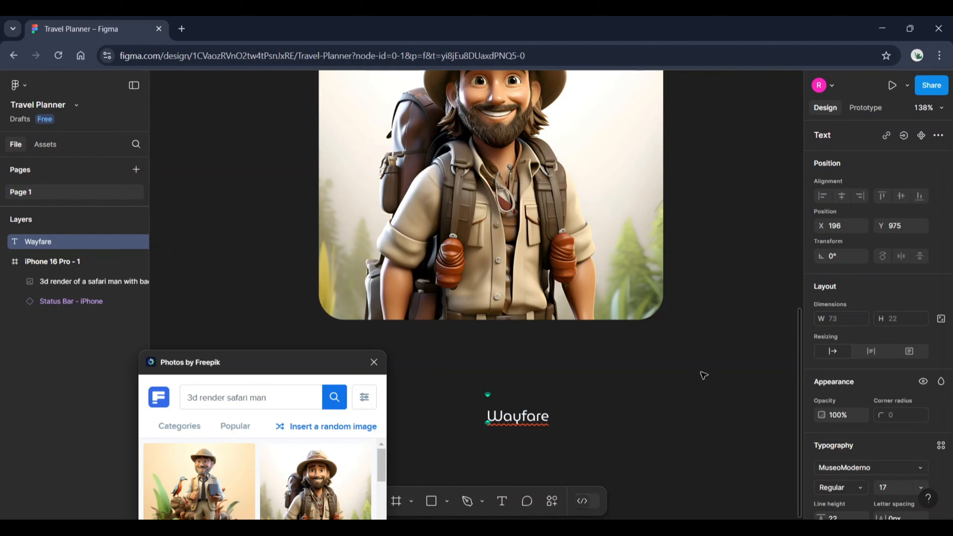
pyautogui.click(905, 493)
pyautogui.press('Return')
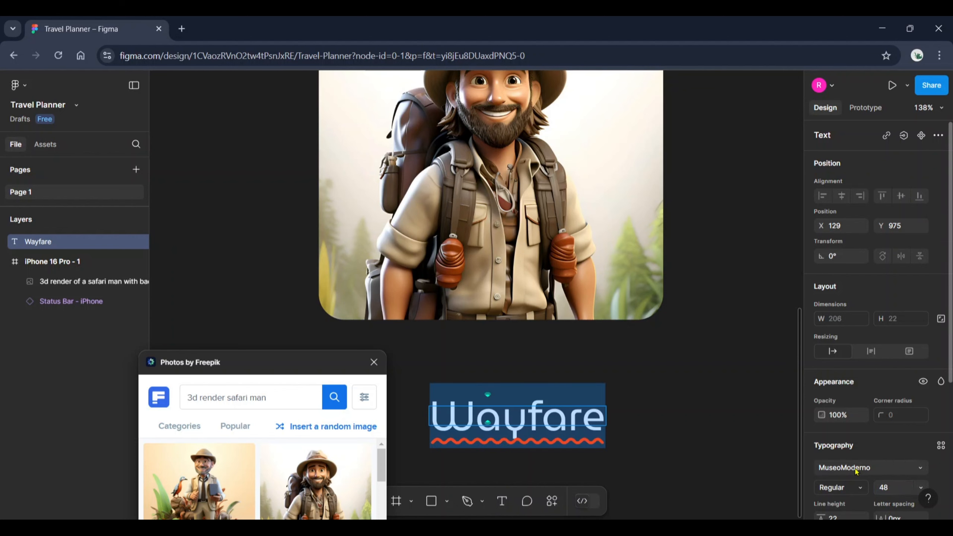
# - Give the Wayfare text a black 000000 fill and an automatic line height
pyautogui.scroll(-4, 857, 473)
pyautogui.scroll(-2, 857, 472)
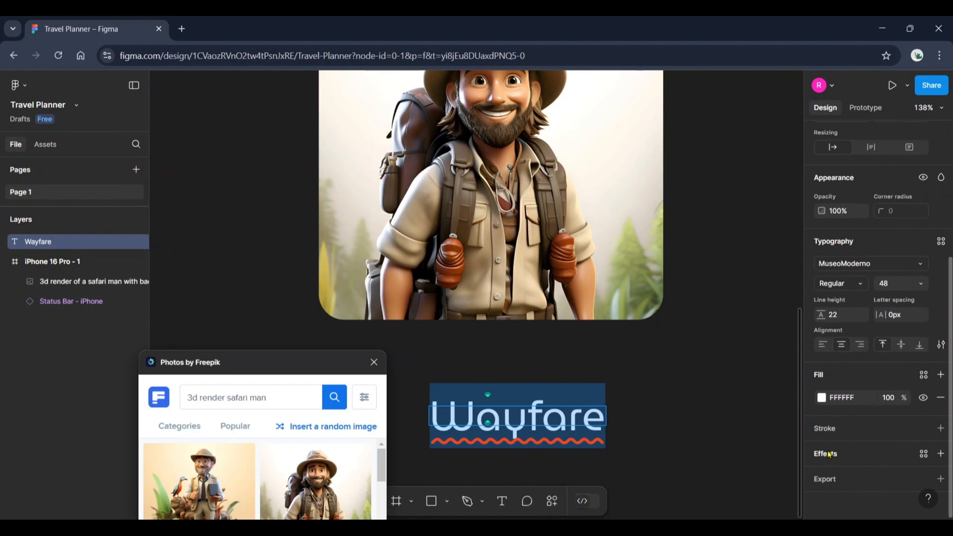
pyautogui.click(821, 398)
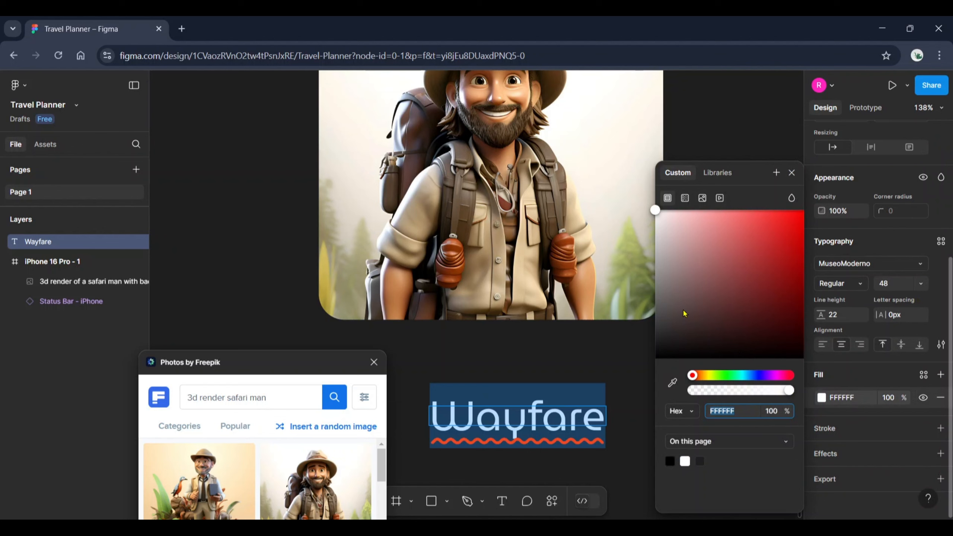
pyautogui.moveTo(683, 314); pyautogui.dragTo(619, 420)
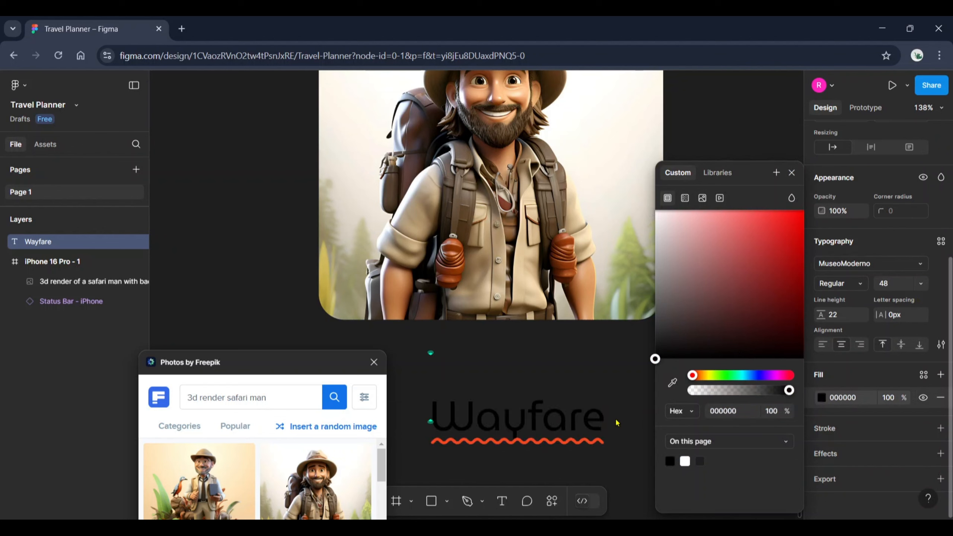
pyautogui.click(846, 318)
pyautogui.write('auto')
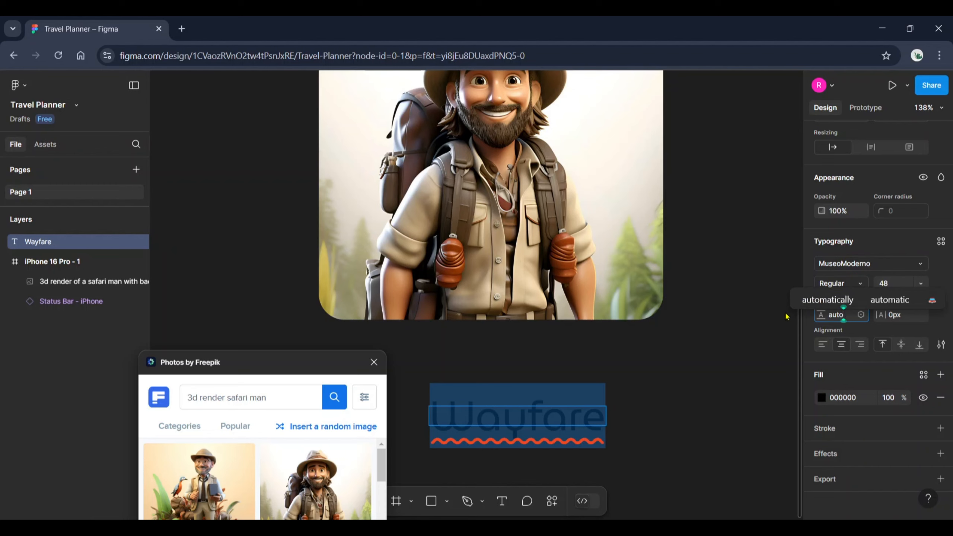
pyautogui.click(704, 358)
# - Transfer the Wayfare text from the canvas into the iPhone 16 Pro frame by copying, deleting and pasting it
pyautogui.click(597, 424)
pyautogui.hotkey('ctrl', 'c')
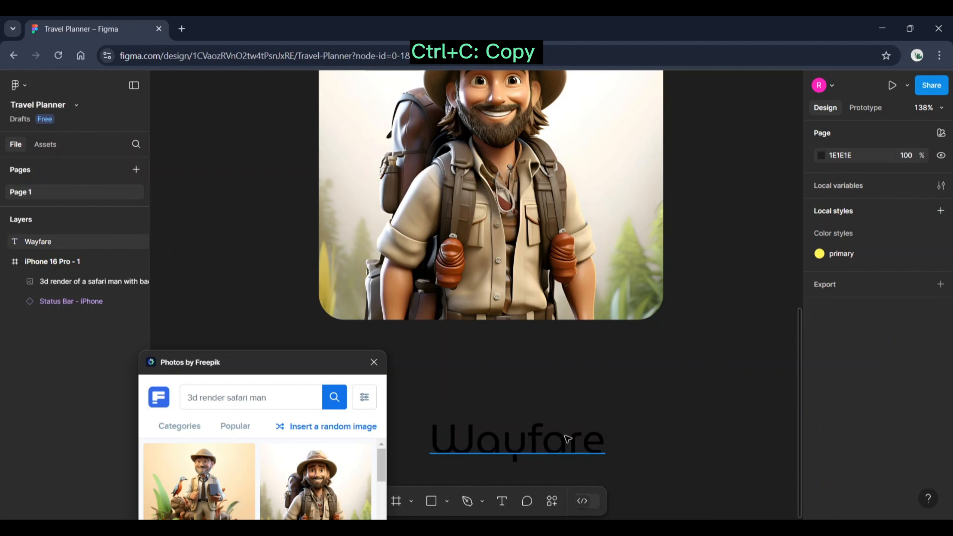
pyautogui.press('Delete')
pyautogui.scroll(-4, 568, 438)
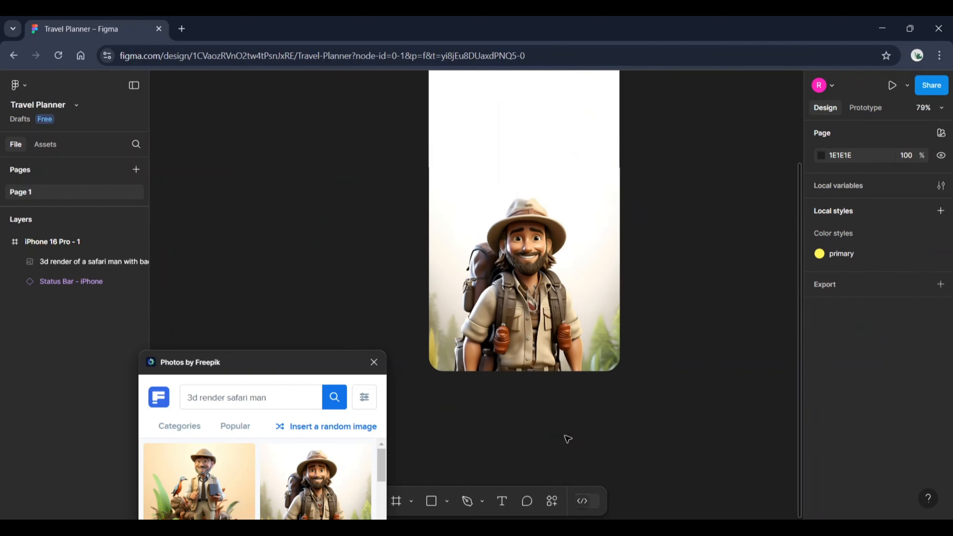
pyautogui.scroll(3, 568, 438)
pyautogui.scroll(-1, 568, 439)
pyautogui.scroll(-1, 568, 439)
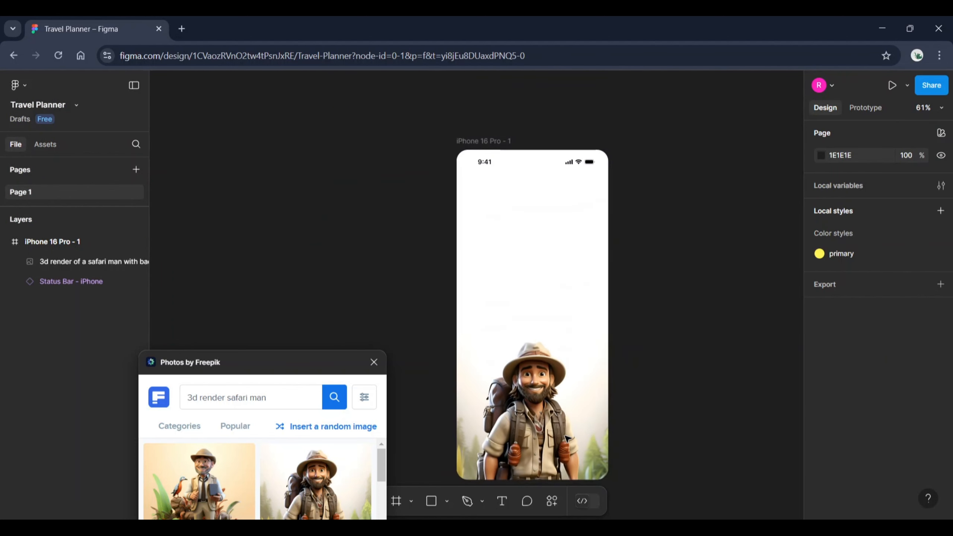
pyautogui.click(553, 279)
pyautogui.hotkey('ctrl', 'v')
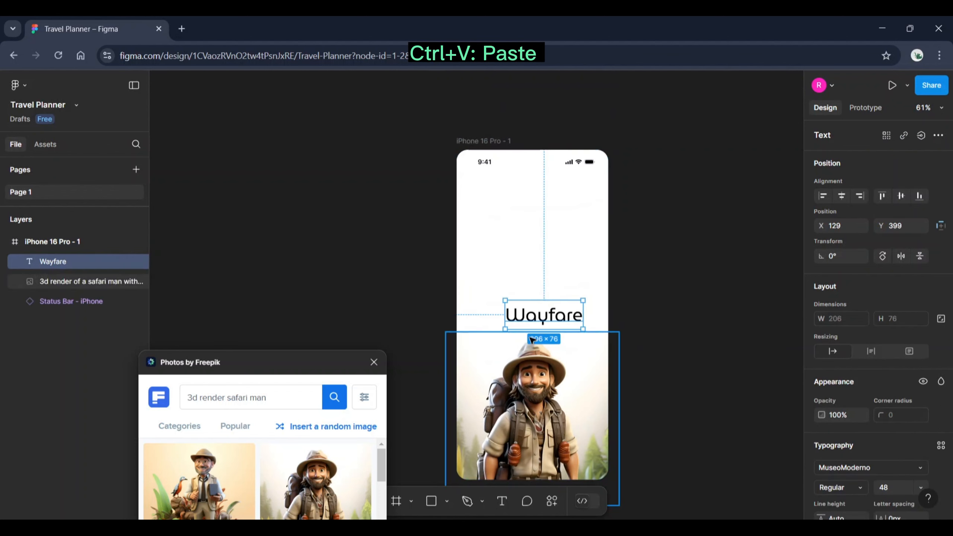
# - Set the Wayfare text's weight to SemiBold and centre it horizontally in the frame
pyautogui.scroll(-1, 796, 357)
pyautogui.scroll(-3, 859, 366)
pyautogui.click(859, 366)
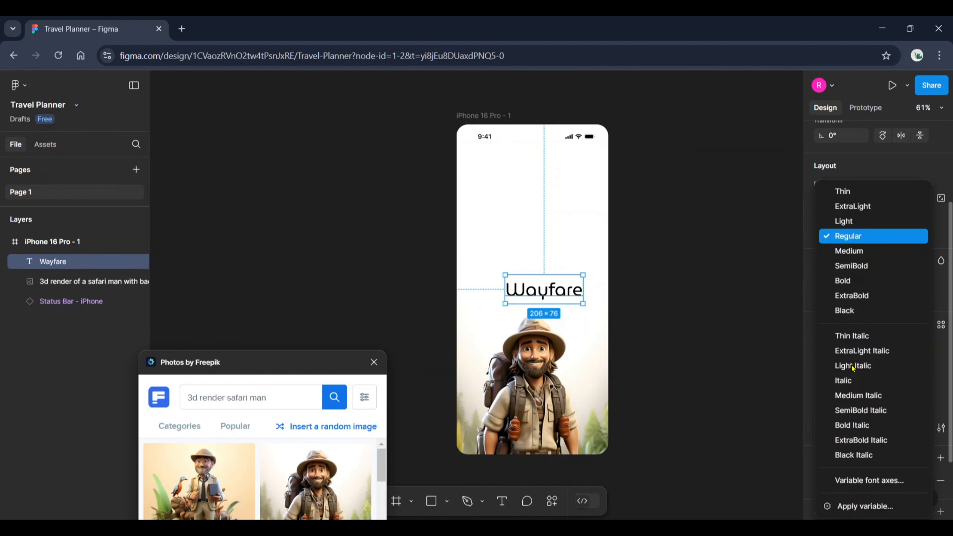
pyautogui.click(845, 265)
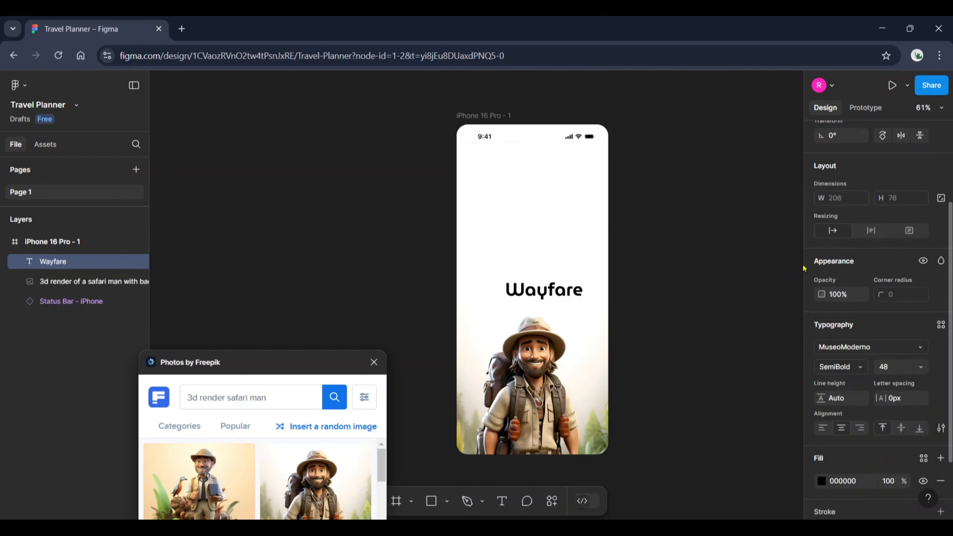
pyautogui.scroll(3, 863, 216)
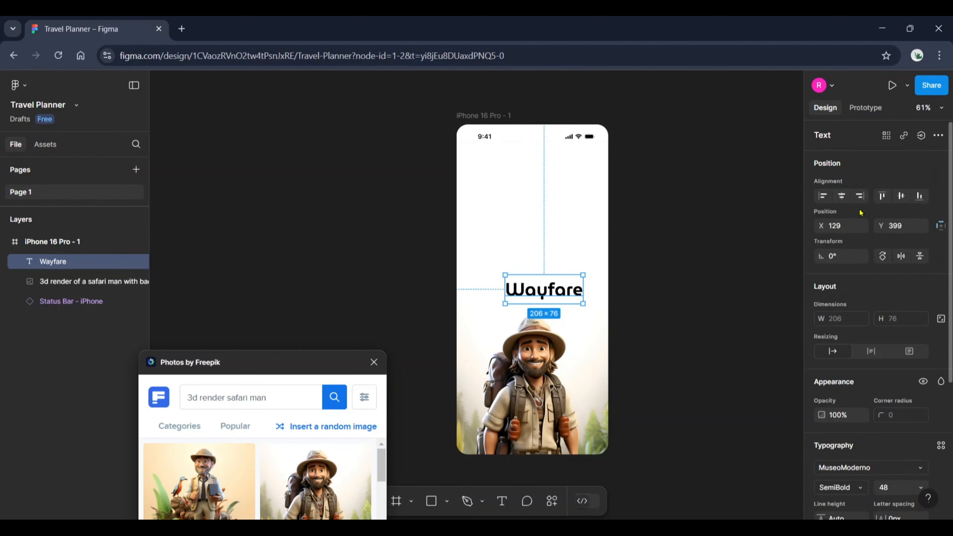
pyautogui.click(842, 195)
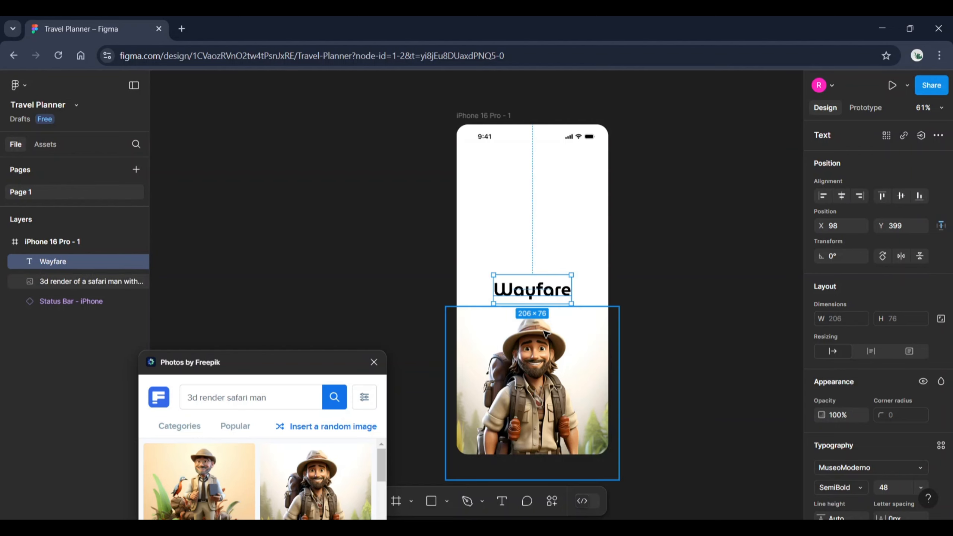
# - Nudge the Wayfare text down over the safari man's torso to Y 729
pyautogui.hotkey('shift', 'Down')
pyautogui.hotkey('shift', 'Down')
pyautogui.hotkey('shift', 'Down')
pyautogui.hotkey('shift', 'Down')
pyautogui.hotkey('shift', 'Down')
pyautogui.hotkey('shift', 'Down')
pyautogui.hotkey('shift', 'Down')
pyautogui.hotkey('shift', 'Down')
pyautogui.hotkey('shift', 'Down')
pyautogui.hotkey('shift', 'Down')
pyautogui.hotkey('shift', 'Down')
pyautogui.hotkey('shift', 'Down')
pyautogui.hotkey('shift', 'Down')
pyautogui.hotkey('shift', 'Down')
pyautogui.hotkey('shift', 'Down')
pyautogui.hotkey('shift', 'Down')
pyautogui.hotkey('shift', 'Down')
pyautogui.hotkey('shift', 'Down')
pyautogui.hotkey('shift', 'Down')
pyautogui.hotkey('shift', 'Down')
pyautogui.hotkey('shift', 'Down')
pyautogui.hotkey('shift', 'Down')
pyautogui.hotkey('shift', 'Down')
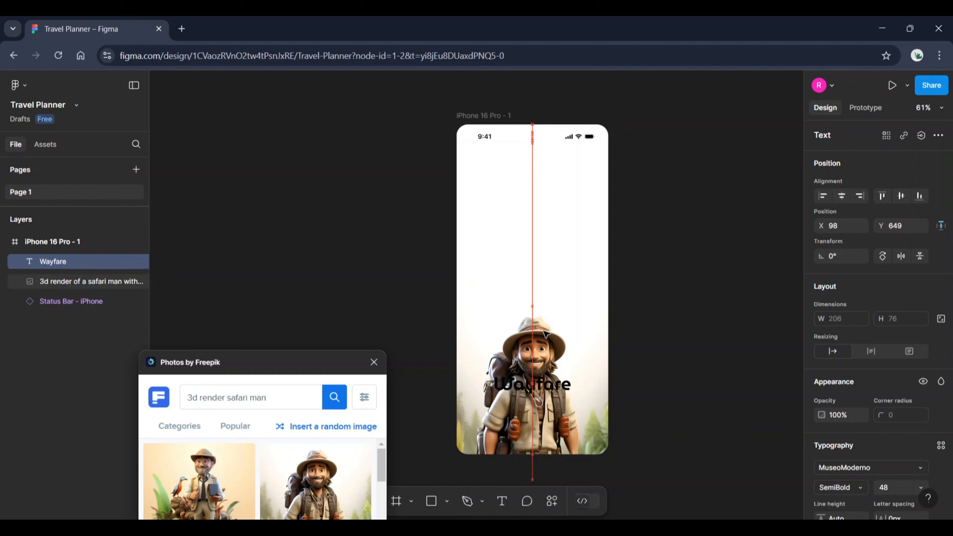
pyautogui.hotkey('shift', 'Down')
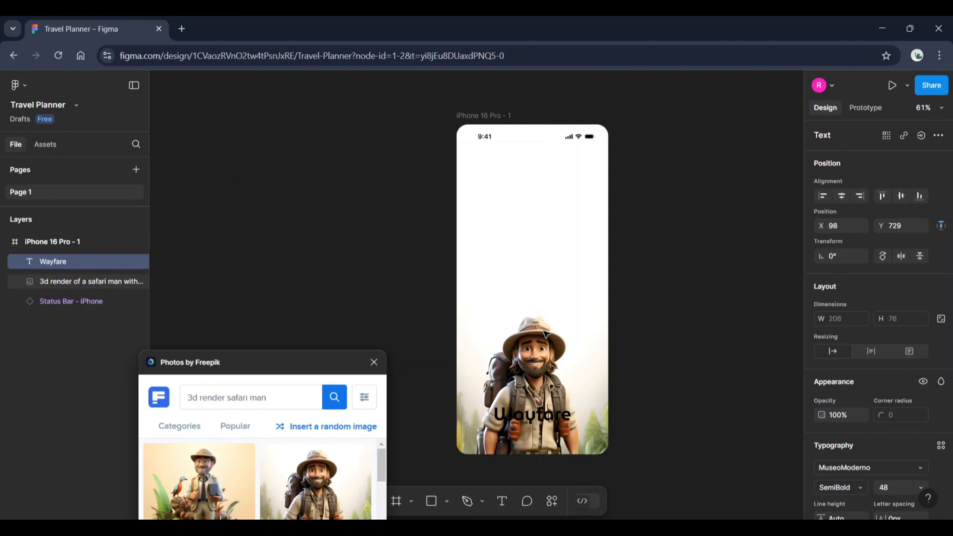
# - Reorder the Wayfare text layer so it sits behind the safari man image
pyautogui.moveTo(84, 261); pyautogui.dragTo(76, 286)
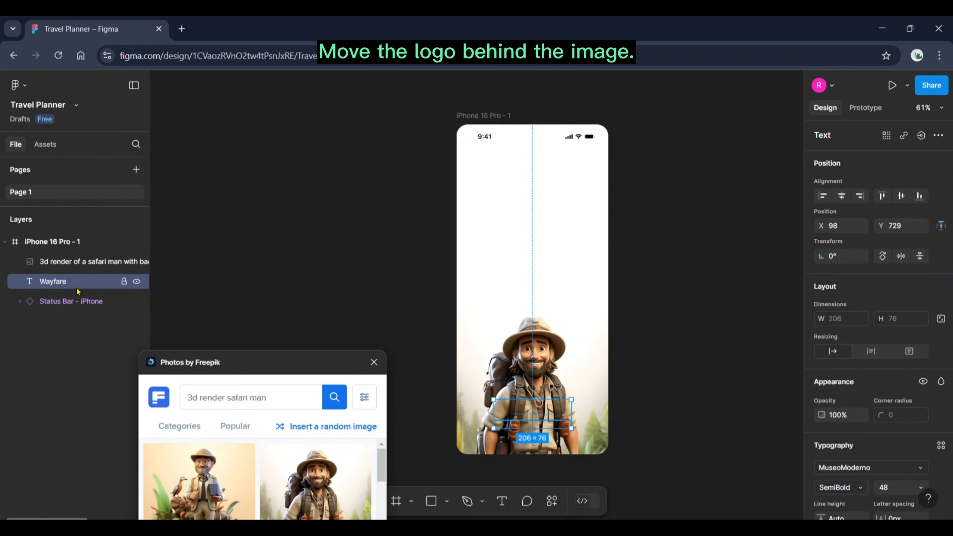
pyautogui.click(305, 301)
pyautogui.scroll(-1, 305, 301)
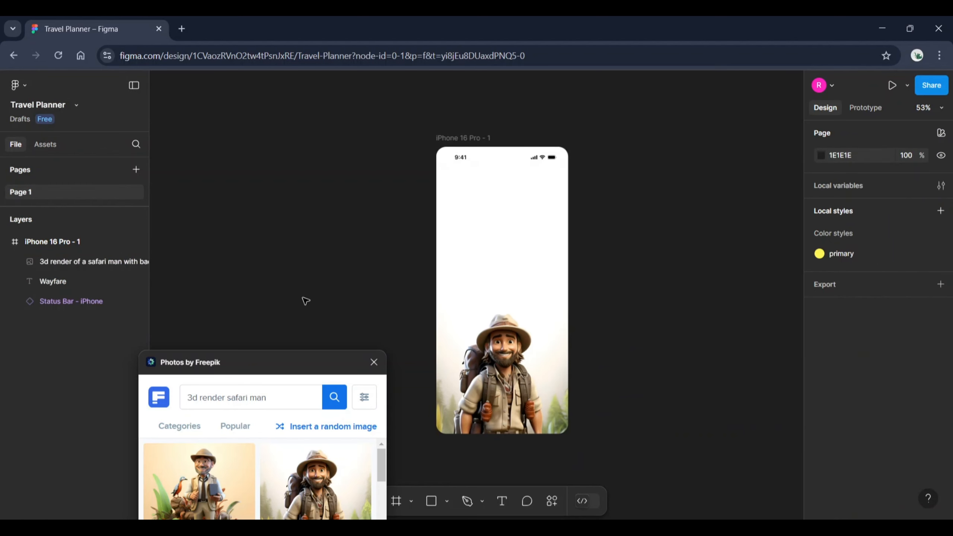
# - Rename the iPhone 16 Pro - 1 frame as "splash screen-1"
pyautogui.hscroll(1, 305, 301)
pyautogui.click(437, 142)
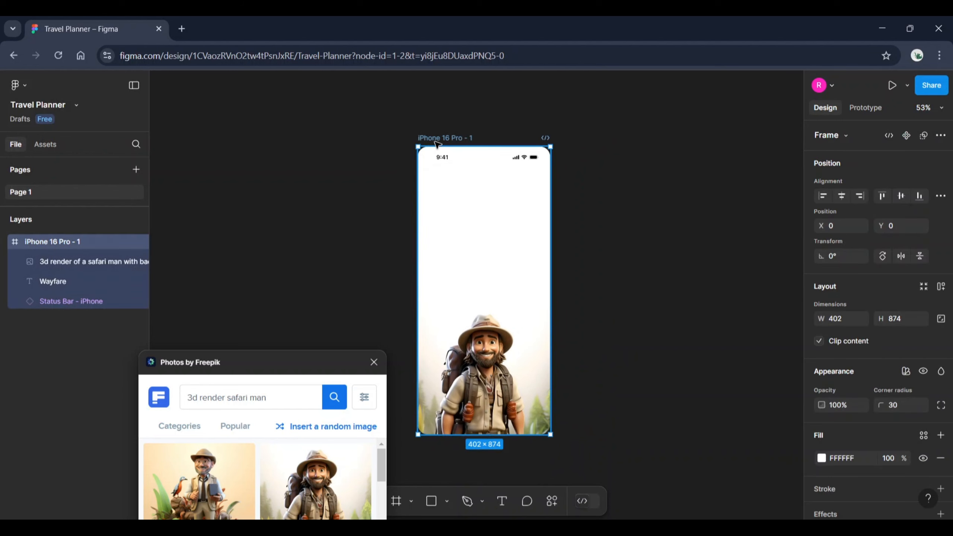
pyautogui.doubleClick(433, 136)
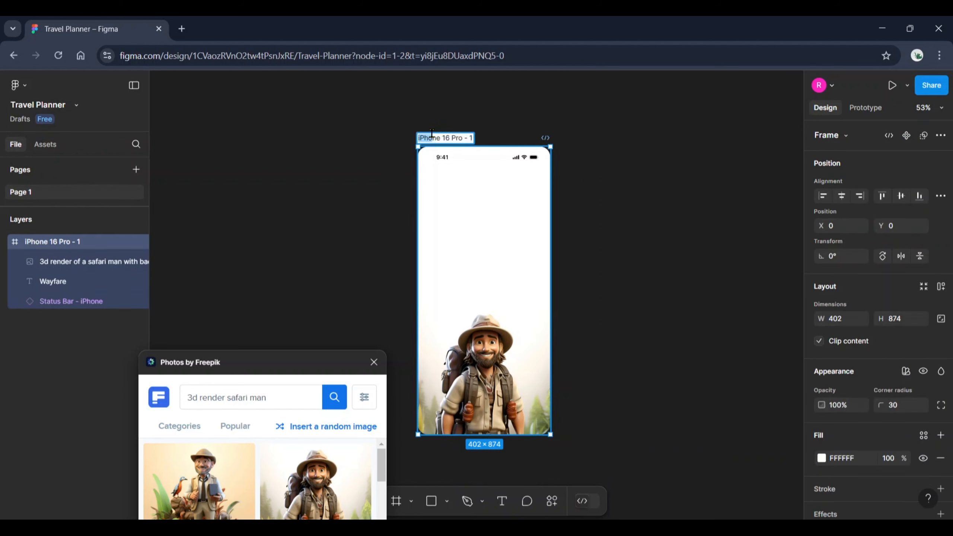
pyautogui.write('splash')
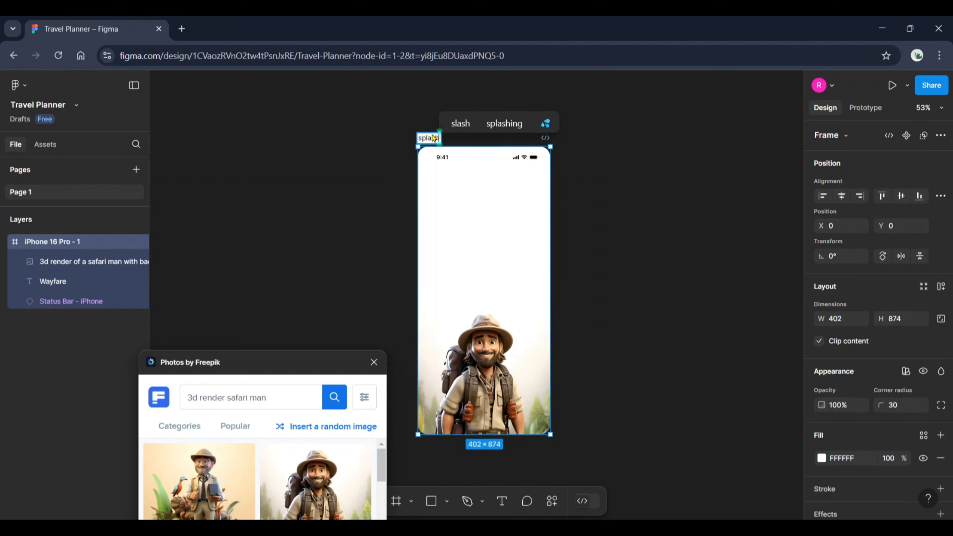
pyautogui.write(' scre')
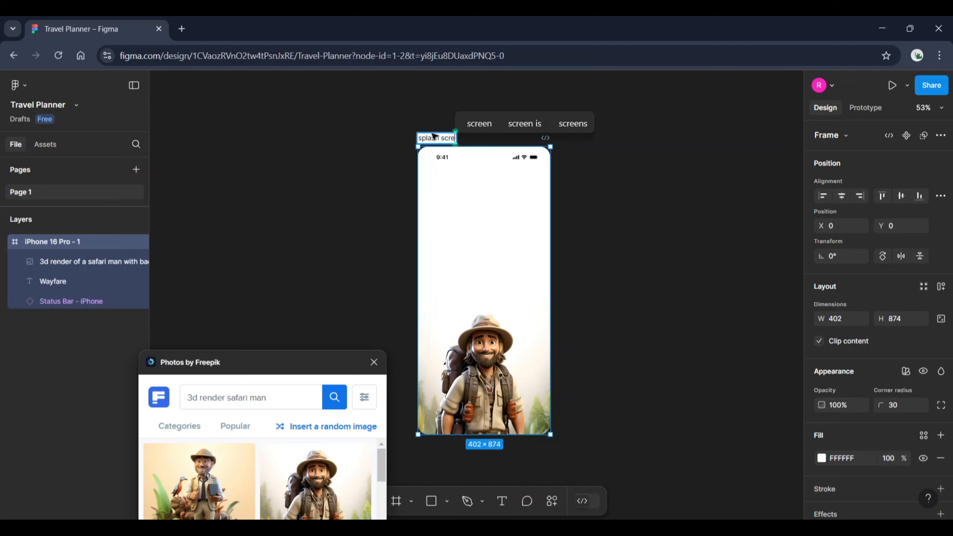
pyautogui.write('en')
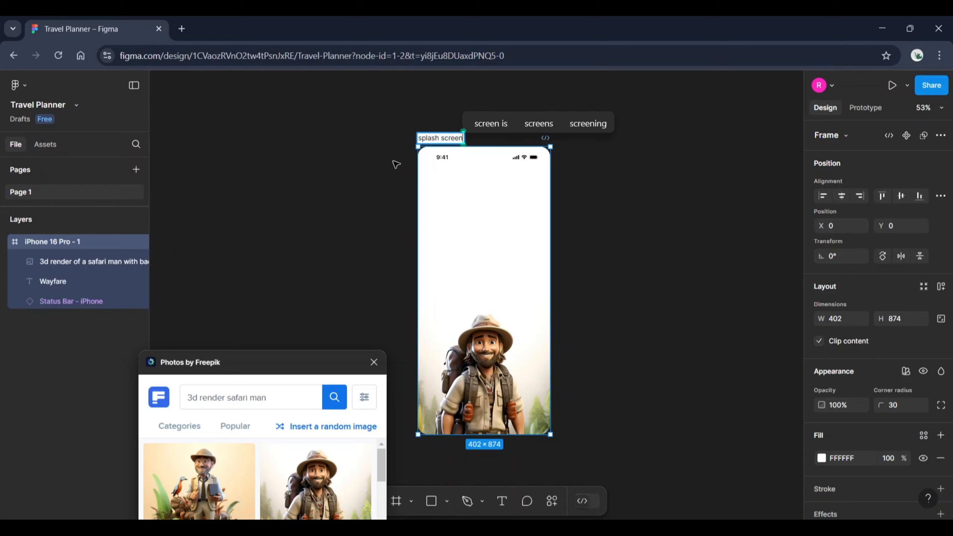
pyautogui.write('-1')
pyautogui.click(395, 164)
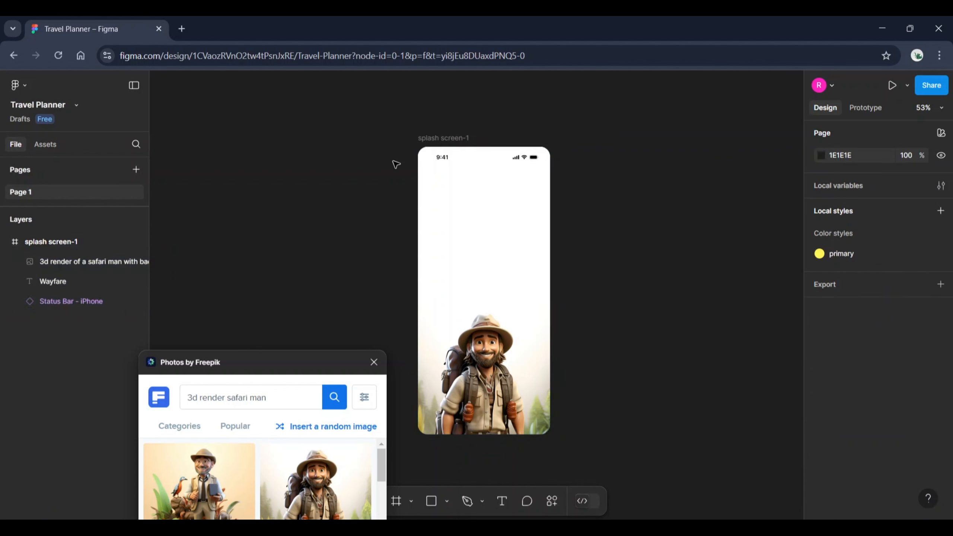
# - Duplicate the splash screen-1 frame and rename the copy as "splash screen-2"
pyautogui.click(450, 141)
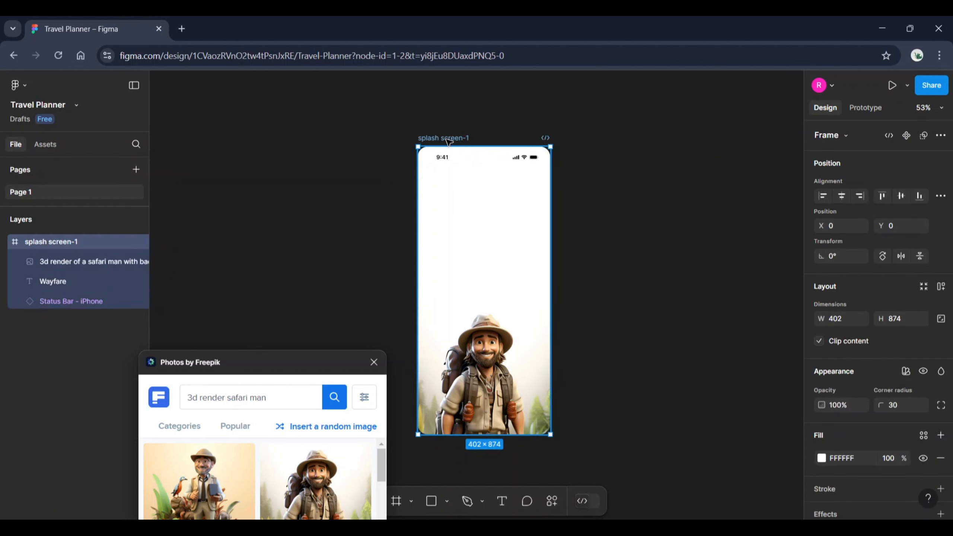
pyautogui.hotkey('ctrl', 'd')
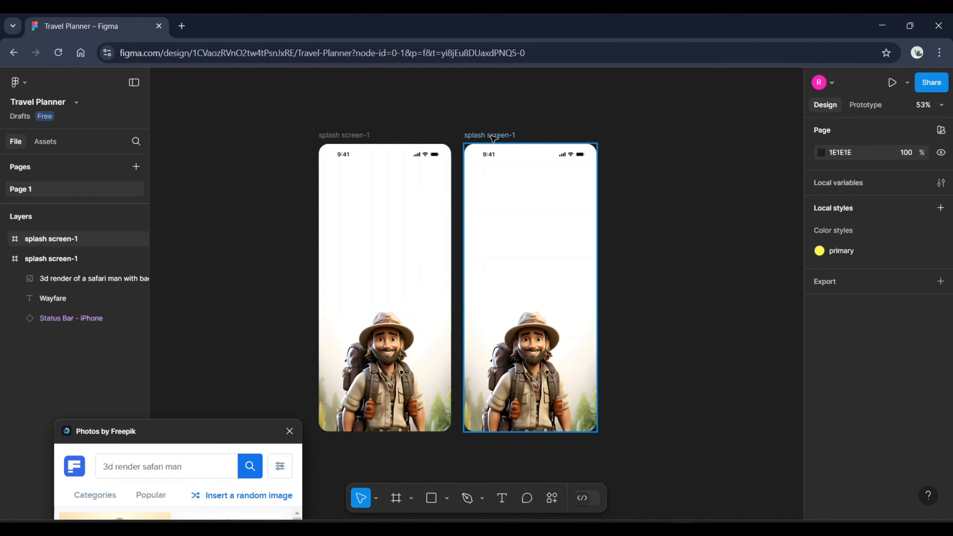
pyautogui.click(503, 135)
pyautogui.doubleClick(503, 134)
pyautogui.click(514, 135)
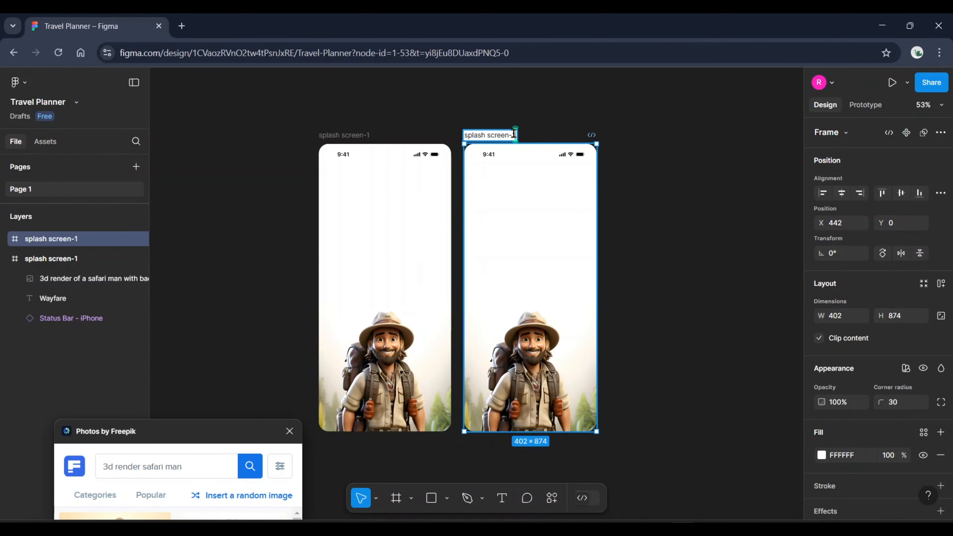
pyautogui.press('BackSpace')
pyautogui.write('2')
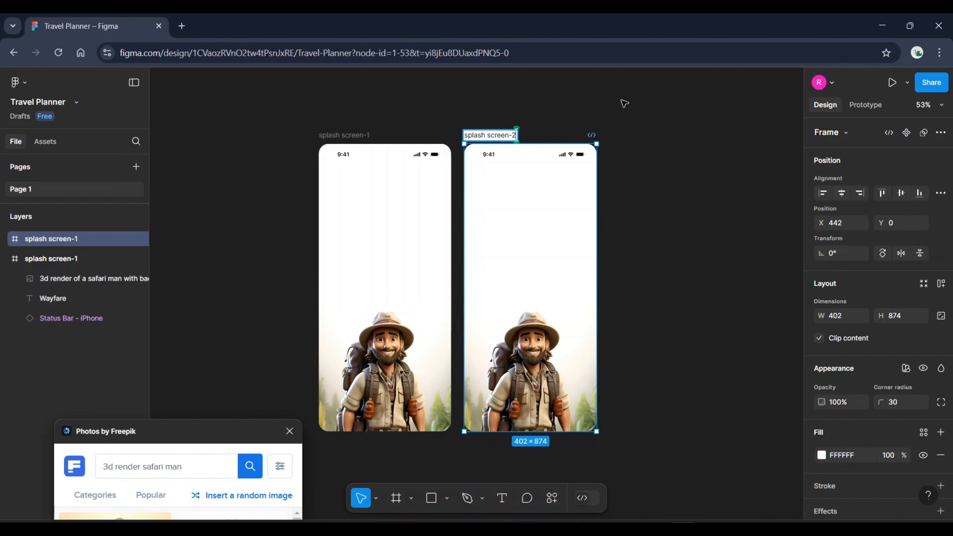
pyautogui.click(630, 101)
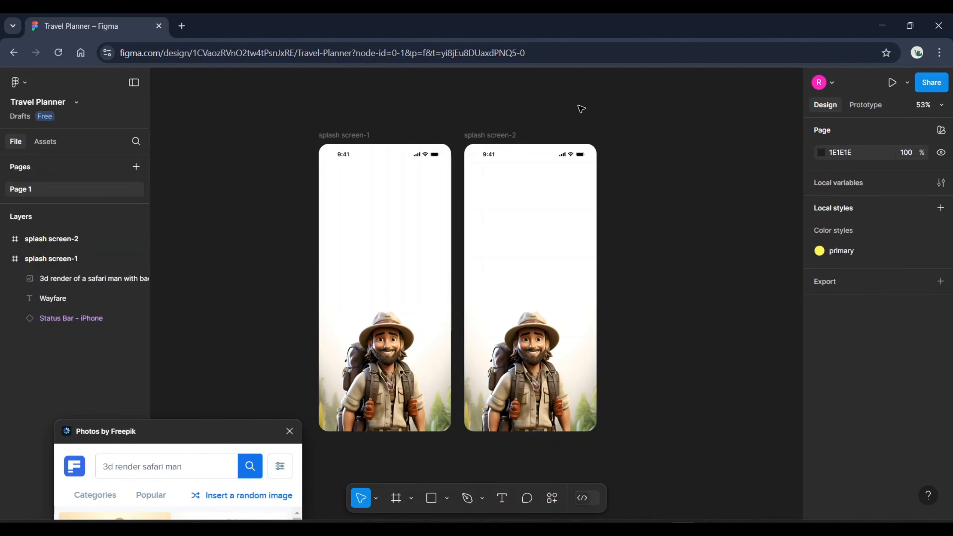
# - Move the Wayfare text in splash screen-2 up above the safari man to Y 240
pyautogui.hscroll(-1, 580, 109)
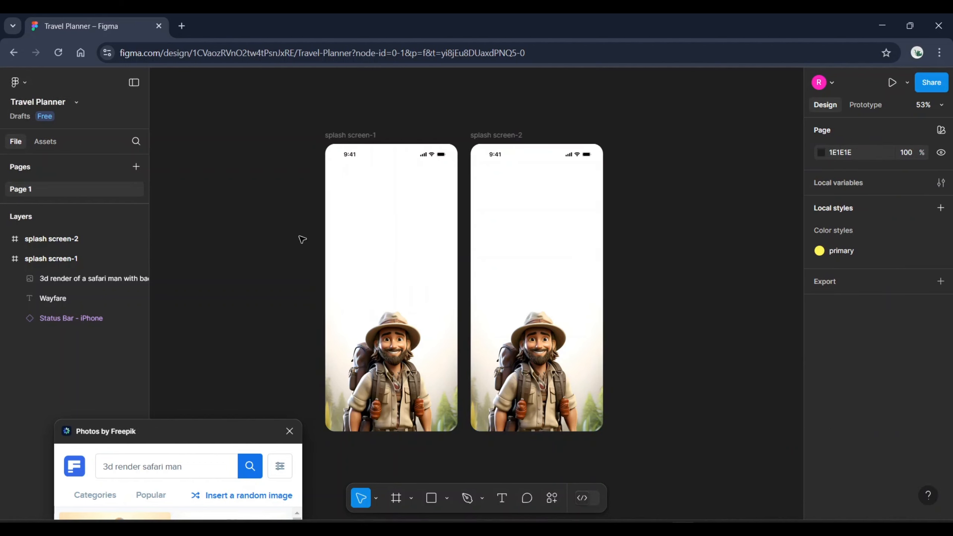
pyautogui.click(5, 239)
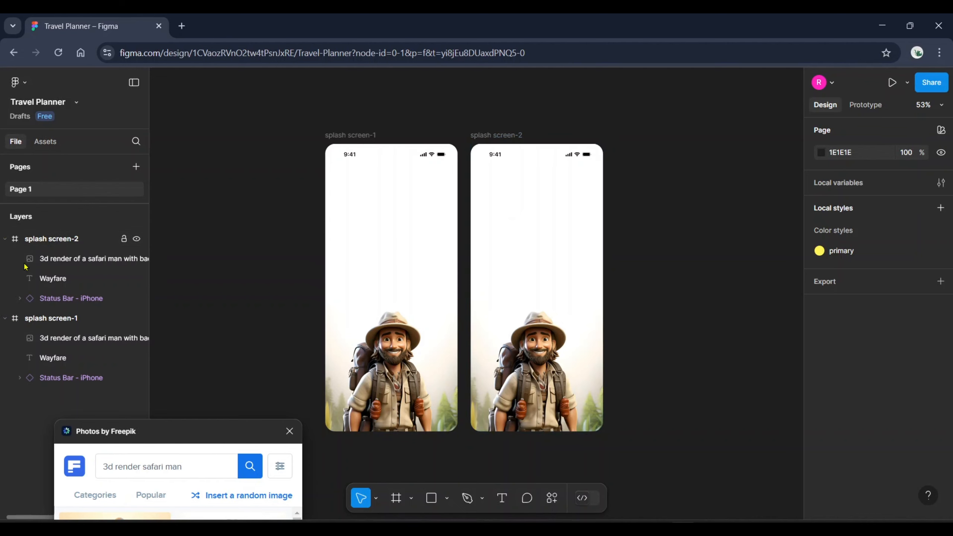
pyautogui.click(52, 279)
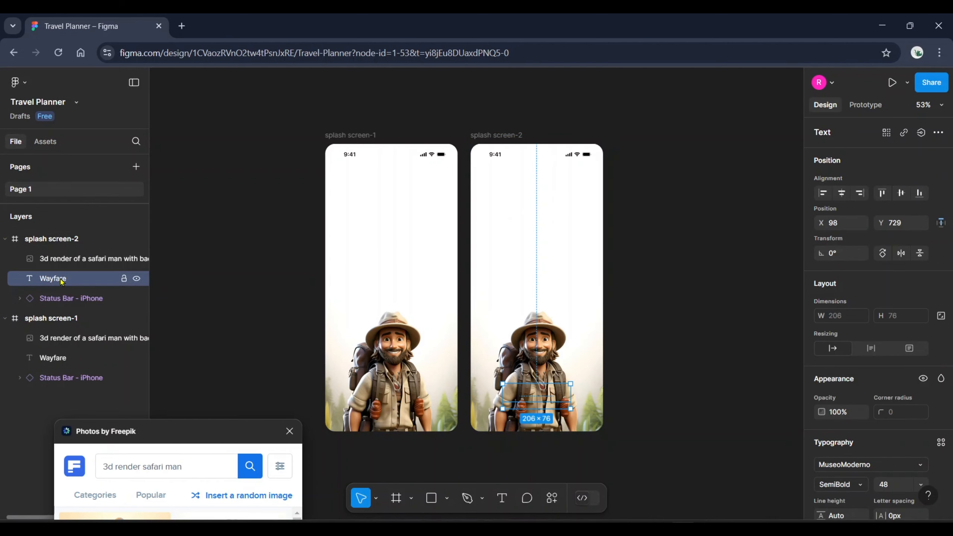
pyautogui.hotkey('shift', 'Up')
pyautogui.hotkey('shift', 'Up')
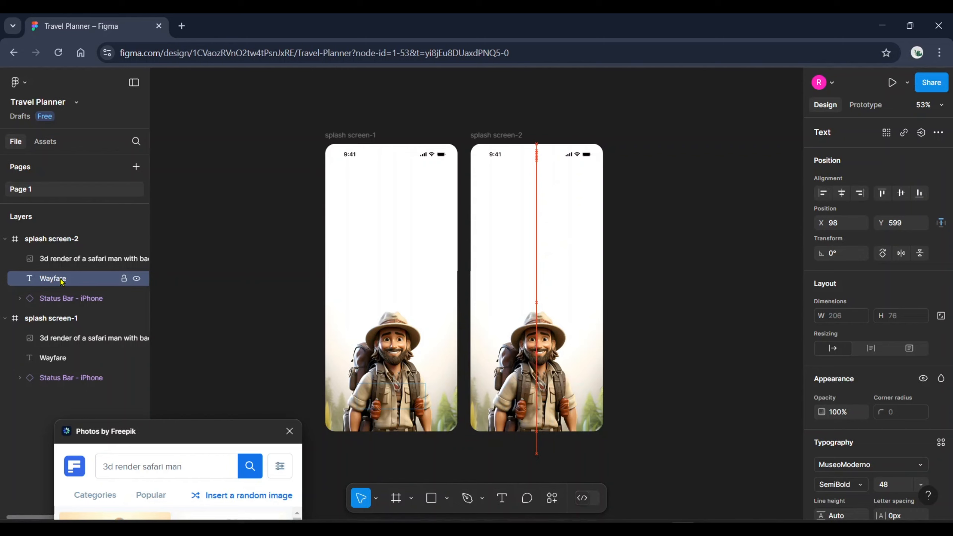
pyautogui.hotkey('shift', 'Up')
pyautogui.hotkey('shift', 'Up')
pyautogui.hotkey('shift', 'Up')
pyautogui.hotkey('shift', 'Up')
pyautogui.hotkey('shift', 'Up')
pyautogui.hotkey('shift', 'Up')
pyautogui.hotkey('shift', 'Up')
pyautogui.hotkey('shift', 'Up')
pyautogui.hotkey('shift', 'Up')
pyautogui.hotkey('shift', 'Up')
pyautogui.hotkey('shift', 'Up')
pyautogui.hotkey('shift', 'Up')
pyautogui.hotkey('shift', 'Up')
pyautogui.hotkey('shift', 'Up')
pyautogui.hotkey('shift', 'Up')
pyautogui.hotkey('shift', 'Up')
pyautogui.hotkey('shift', 'Up')
pyautogui.hotkey('shift', 'Up')
pyautogui.hotkey('shift', 'Up')
pyautogui.hotkey('shift', 'Up')
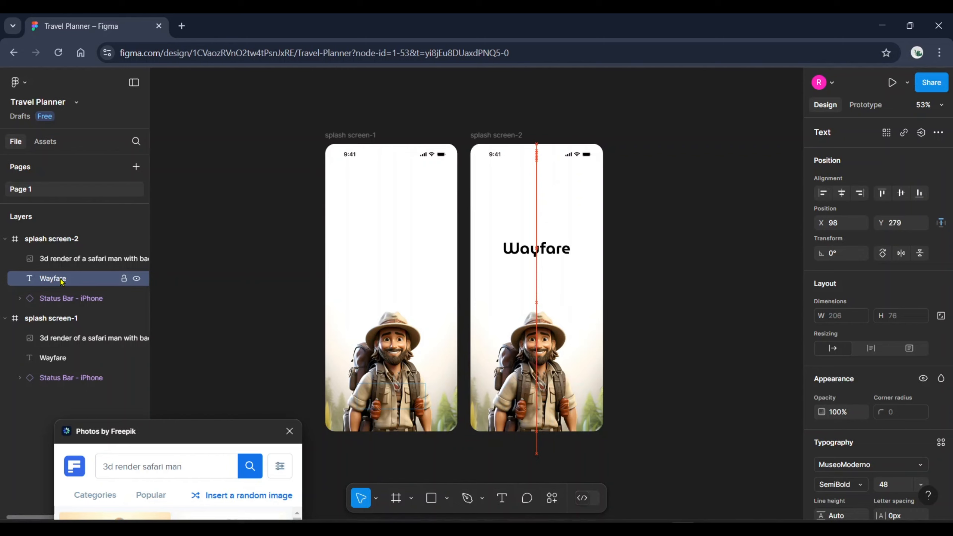
pyautogui.hotkey('shift', 'Up')
pyautogui.hotkey('shift', 'Up')
pyautogui.hotkey('shift', 'Up')
pyautogui.hotkey('shift', 'Up')
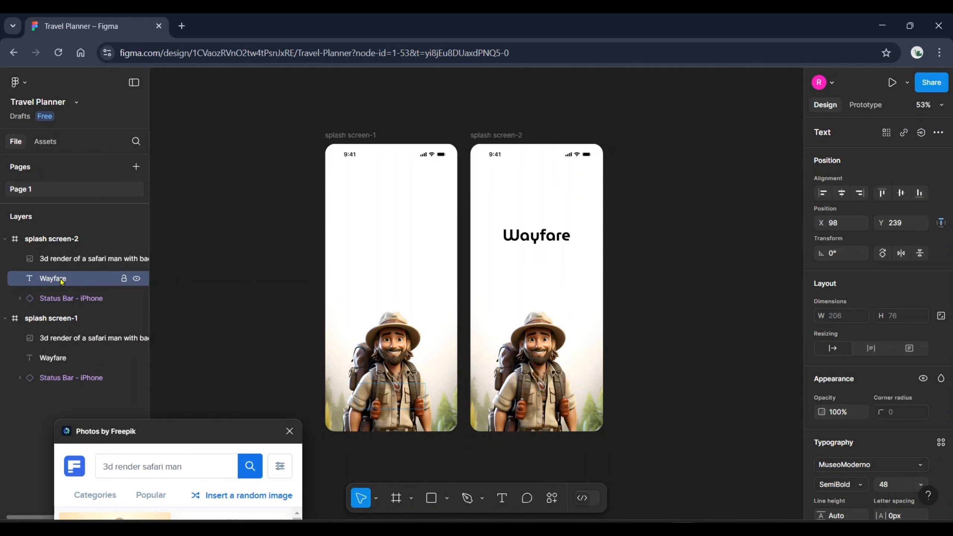
pyautogui.hotkey('shift', 'Up')
pyautogui.hotkey('shift', 'Down')
pyautogui.press('alt')
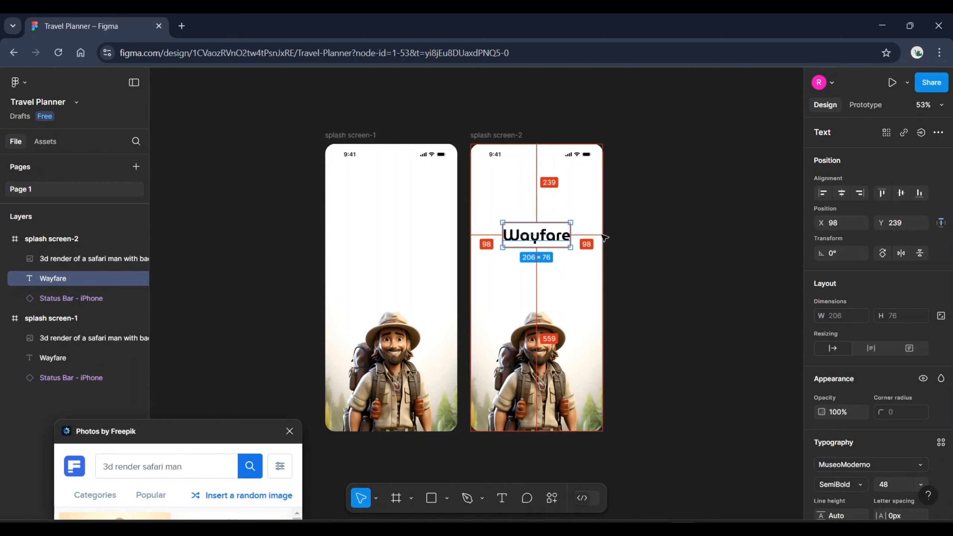
pyautogui.press('Down')
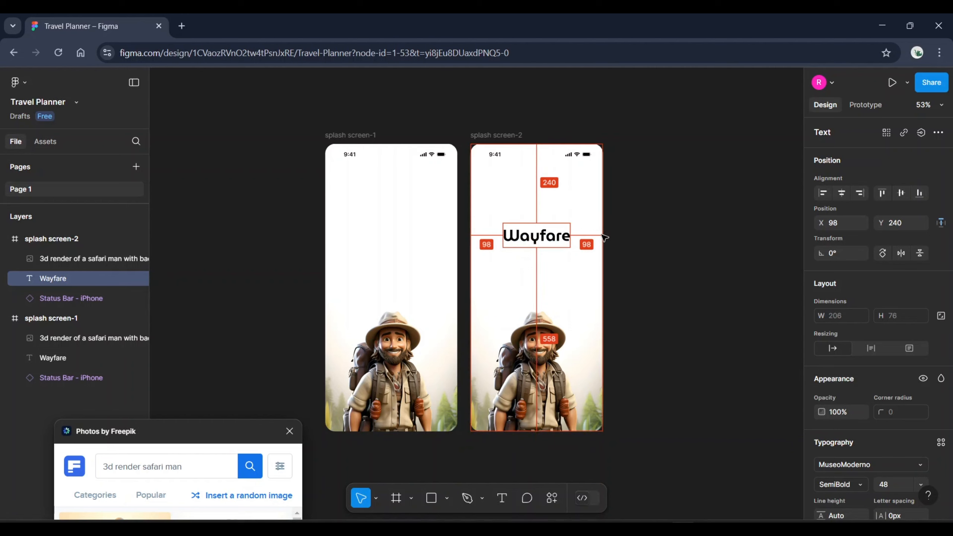
pyautogui.click(626, 283)
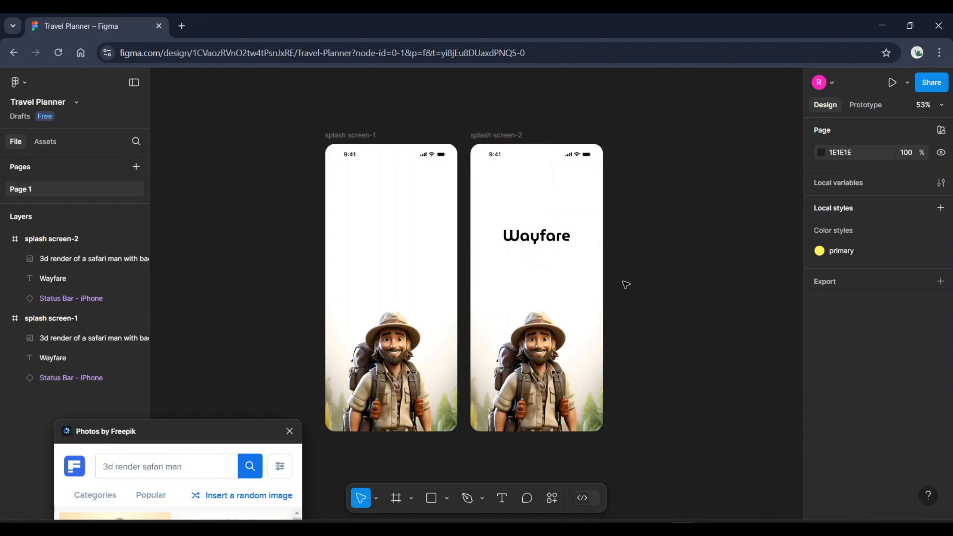
# - Move the safari man image in splash screen-2 up to Y 415.33
pyautogui.click(543, 337)
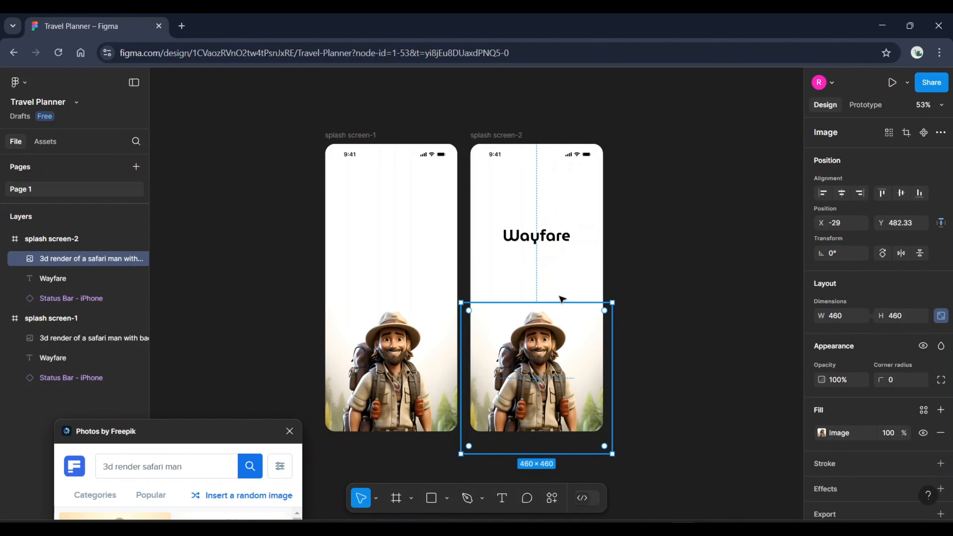
pyautogui.hotkey('shift', 'Up')
pyautogui.hotkey('shift', 'Up')
pyautogui.hotkey('shift', 'Up')
pyautogui.hotkey('shift', 'Up')
pyautogui.hotkey('shift', 'Up')
pyautogui.hotkey('shift', 'Up')
pyautogui.hotkey('shift', 'Up')
pyautogui.hotkey('shift', 'Up')
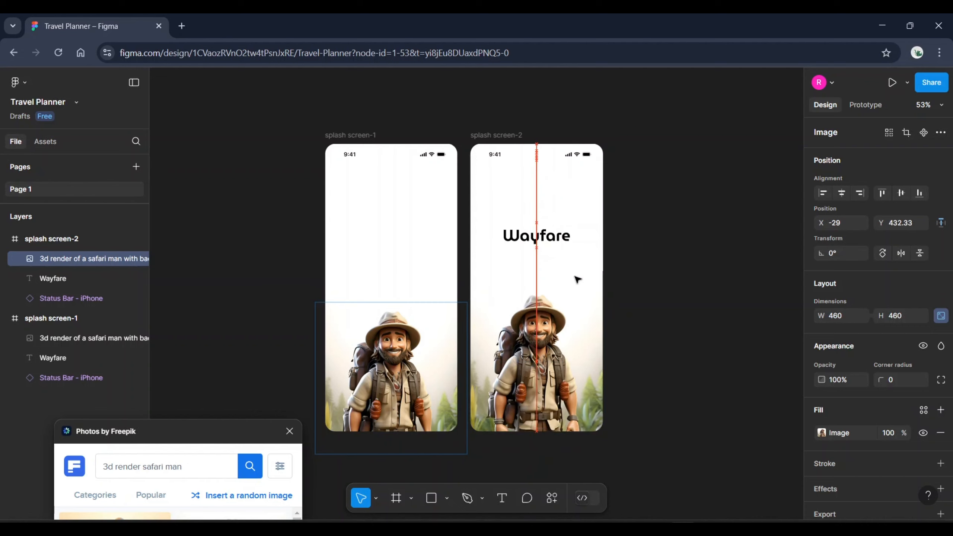
pyautogui.press('Down')
pyautogui.press('Down')
pyautogui.press('Down')
pyautogui.press('Down')
pyautogui.press('Down')
pyautogui.press('Down')
pyautogui.press('Down')
pyautogui.press('Down')
pyautogui.press('Down')
pyautogui.press('Down')
pyautogui.press('Down')
pyautogui.press('Down')
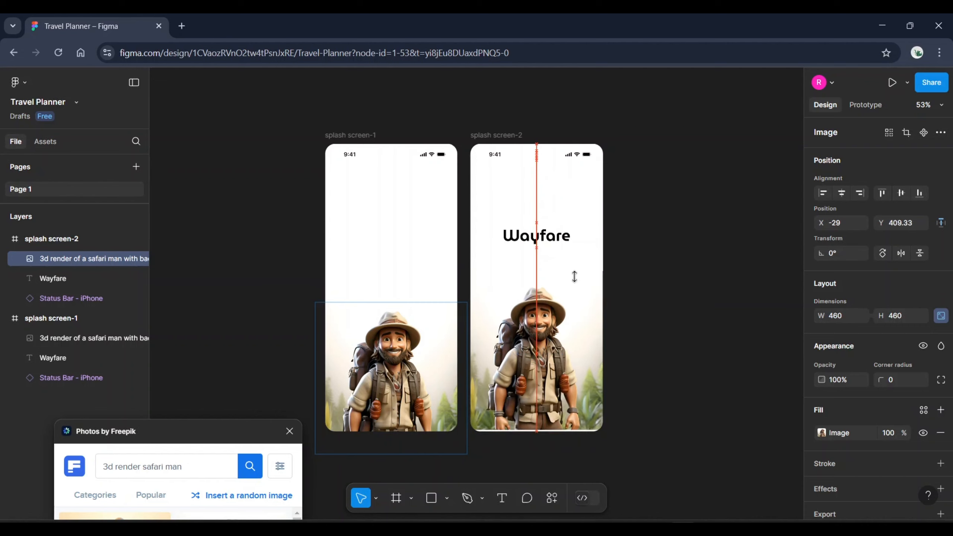
pyautogui.press('Down')
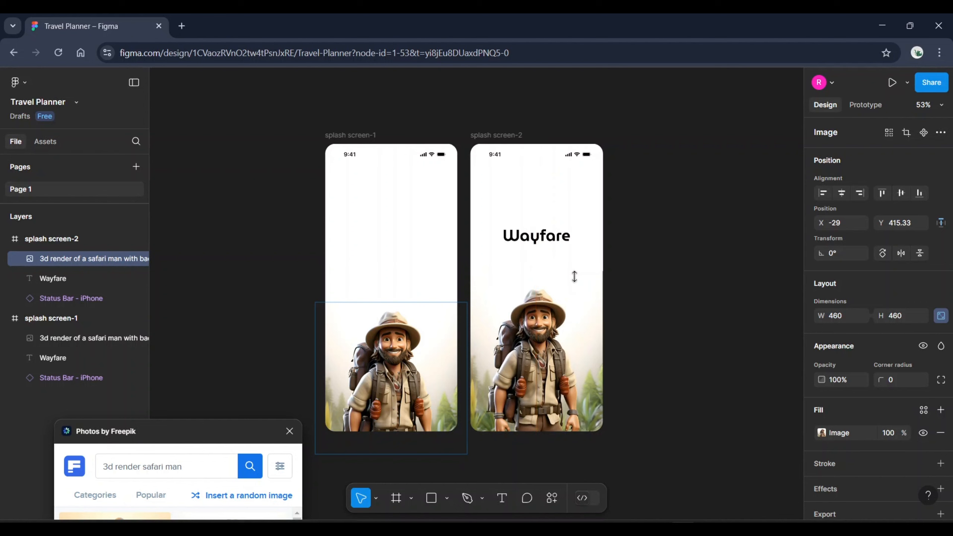
# - Check the Wayfare text's spacing within splash screen-2 and raise the text to Y 230
pyautogui.click(558, 234)
pyautogui.press('alt')
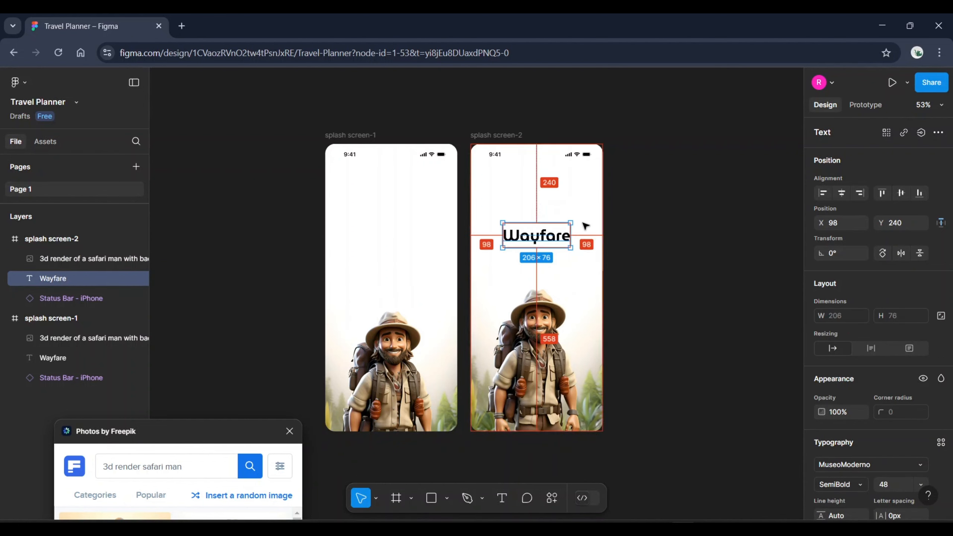
pyautogui.hotkey('shift', 'Up')
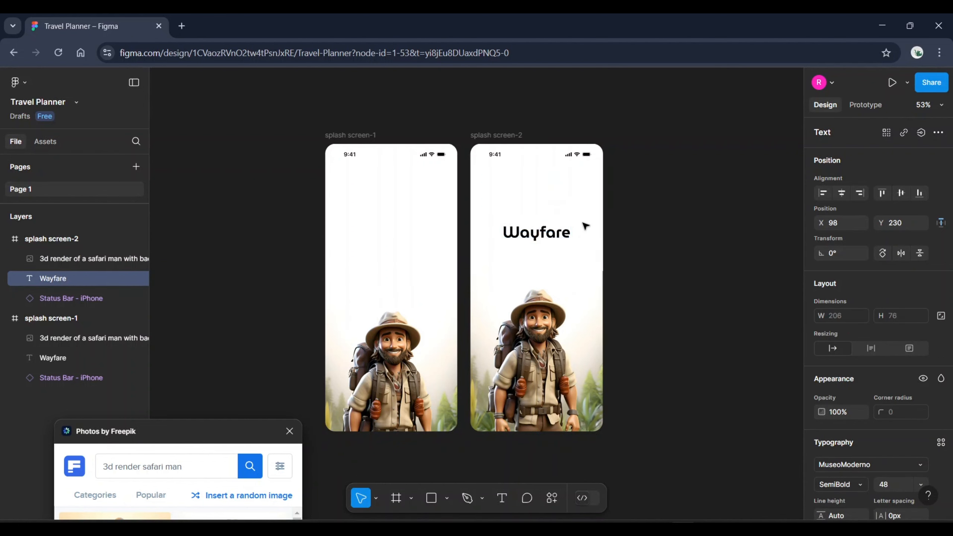
pyautogui.click(654, 251)
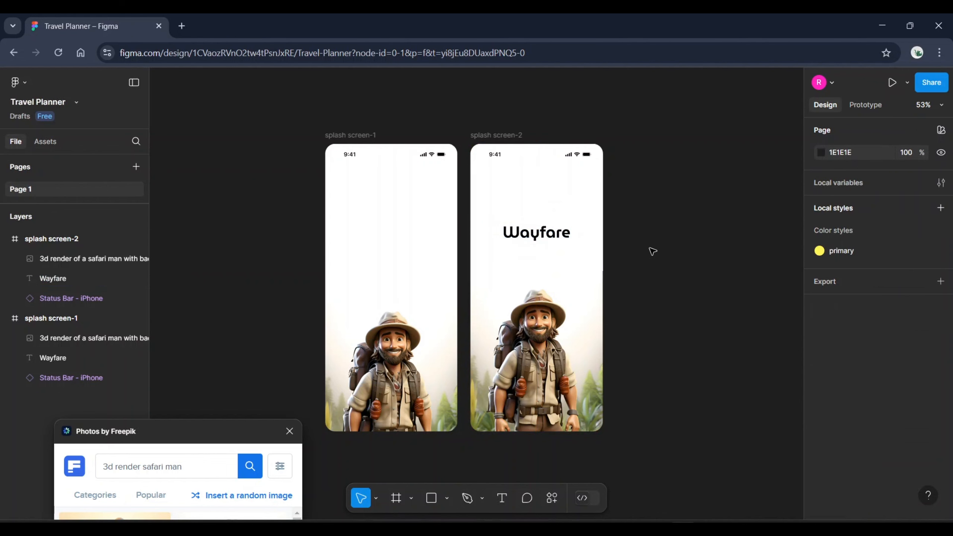
# - Duplicate the splash screen-2 frame and rename the copy as "onboarding screen-1"
pyautogui.keyDown('ctrl'); pyautogui.scroll(-2, 653, 251); pyautogui.keyUp('ctrl')
pyautogui.hscroll(3, 653, 251)
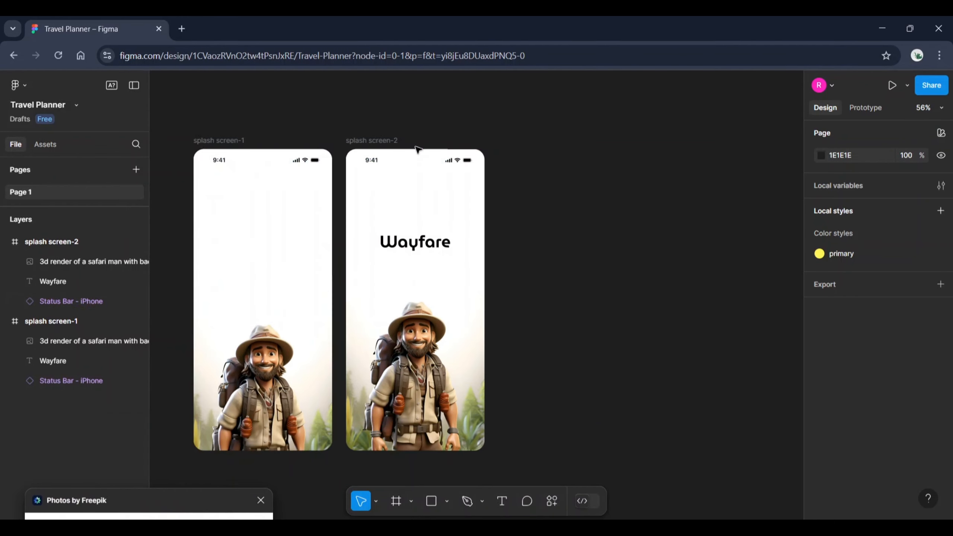
pyautogui.click(387, 141)
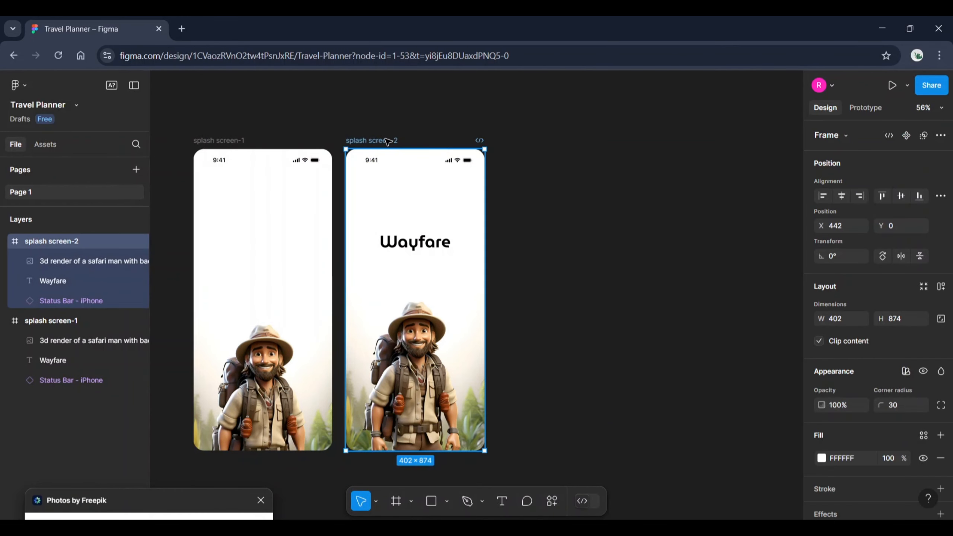
pyautogui.hotkey('ctrl', 'd')
pyautogui.hotkey('ctrl', 'r')
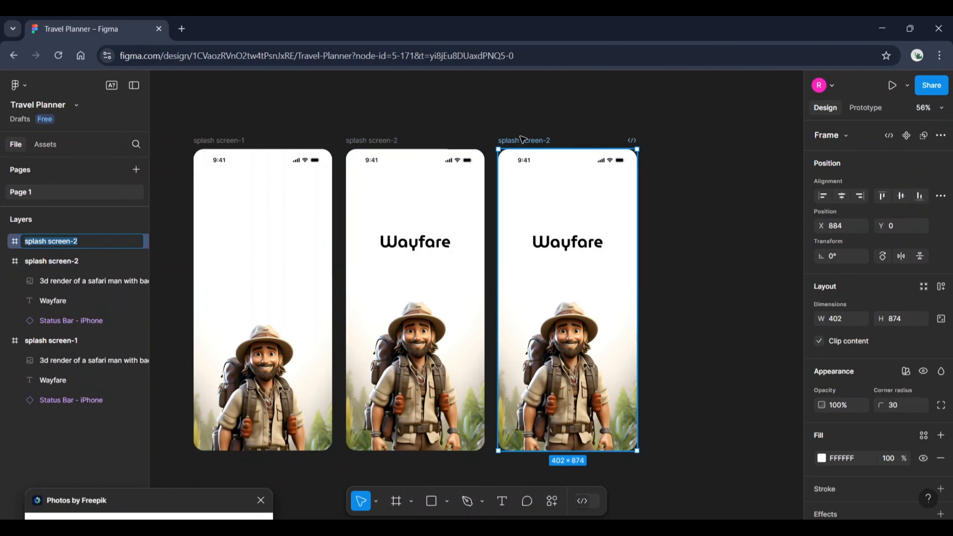
pyautogui.write('onb')
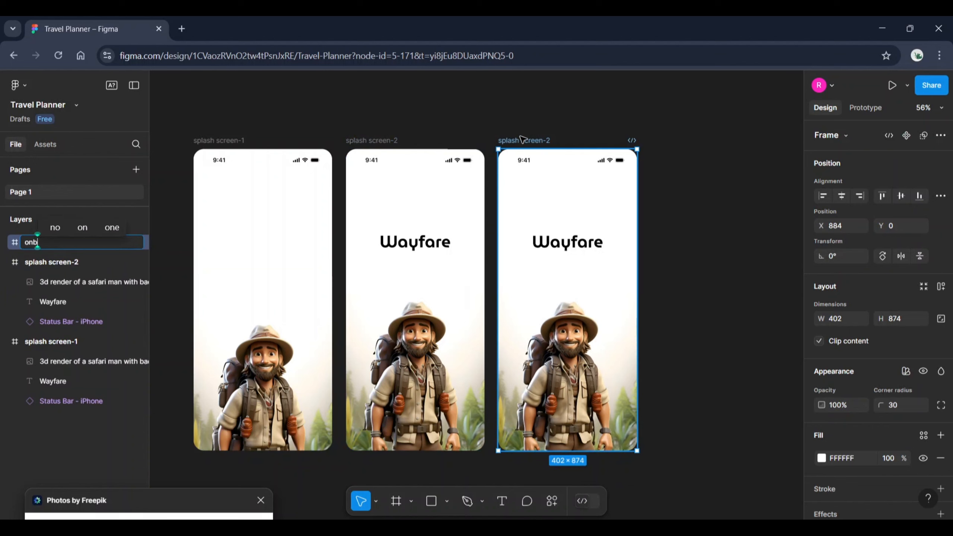
pyautogui.write('oarding')
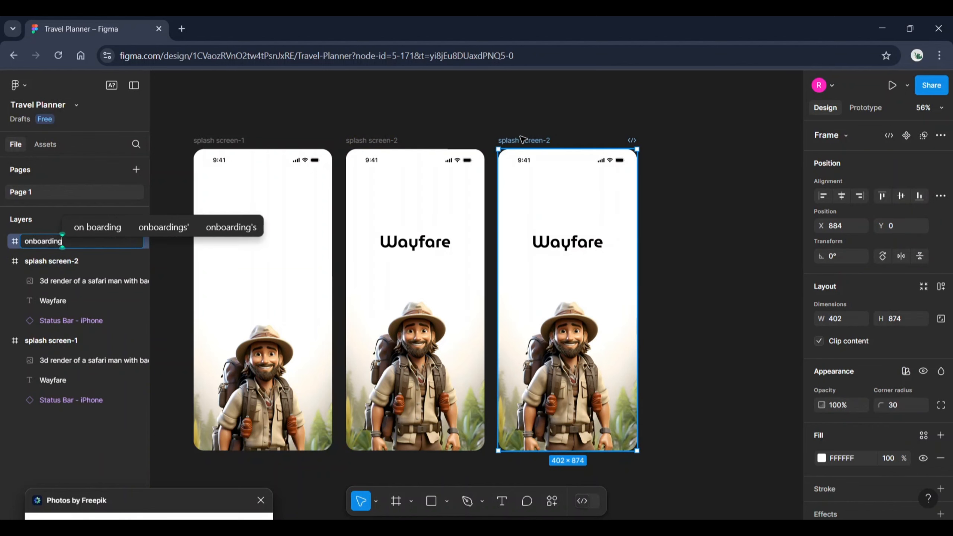
pyautogui.write(' screen')
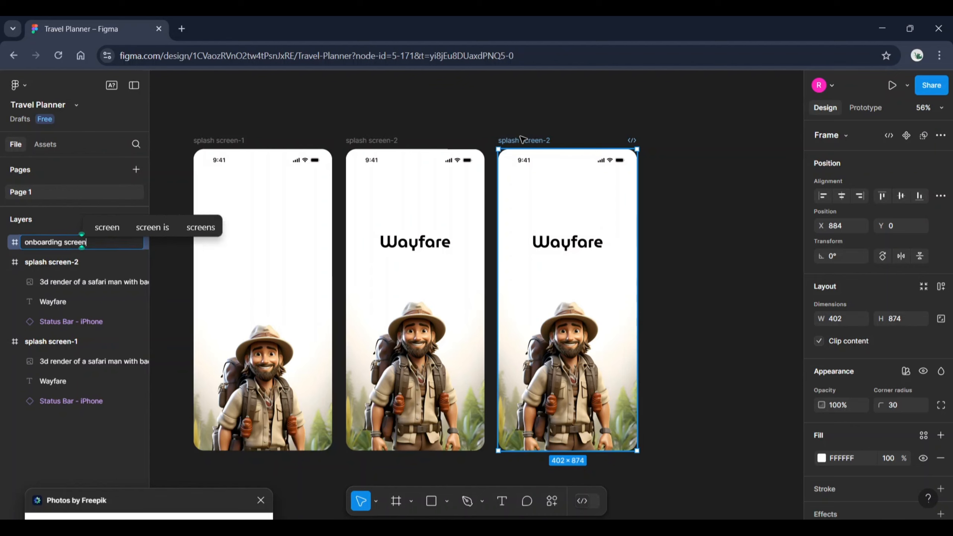
pyautogui.write('-1')
pyautogui.press('Return')
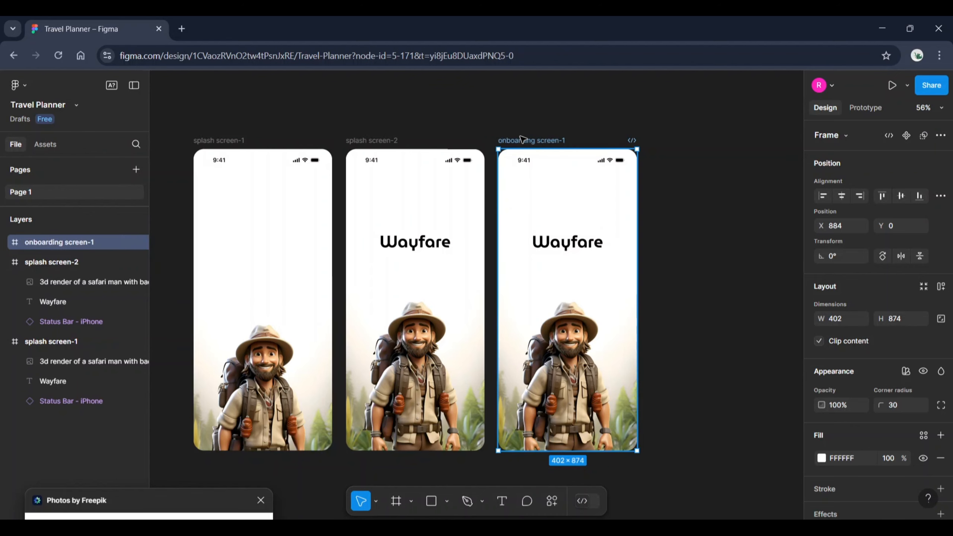
pyautogui.click(486, 129)
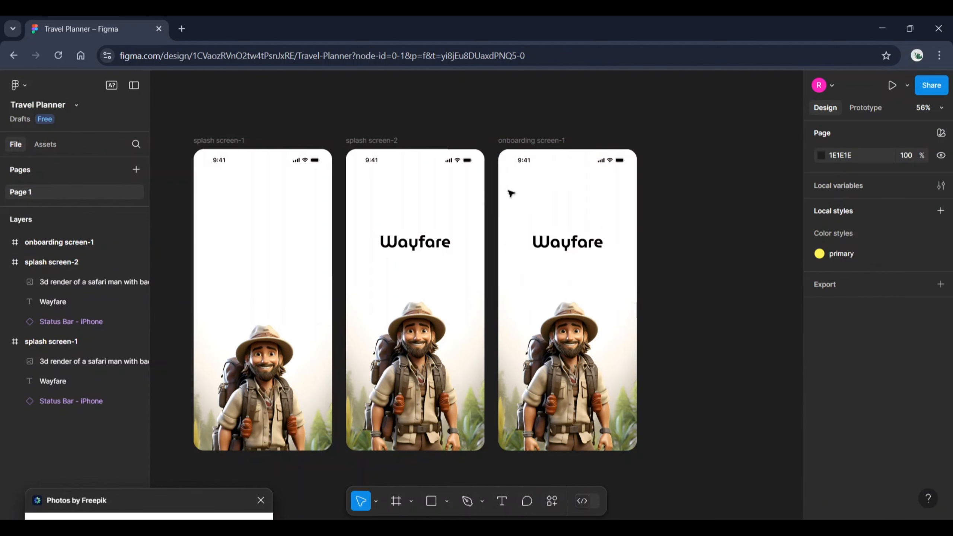
# - Delete the safari man image from onboarding screen-1 and set the Wayfare text's font size to 2000
pyautogui.click(573, 364)
pyautogui.press('Delete')
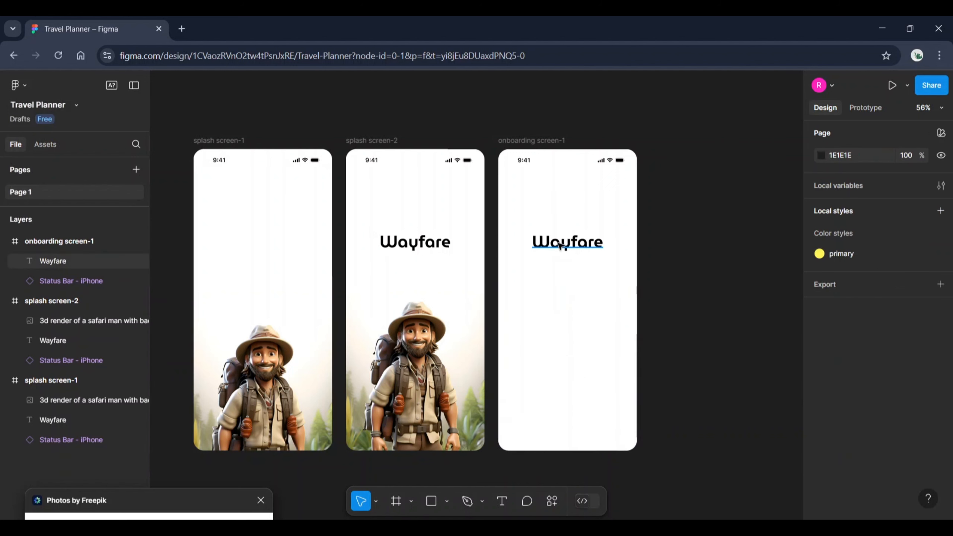
pyautogui.click(560, 246)
pyautogui.scroll(-5, 893, 447)
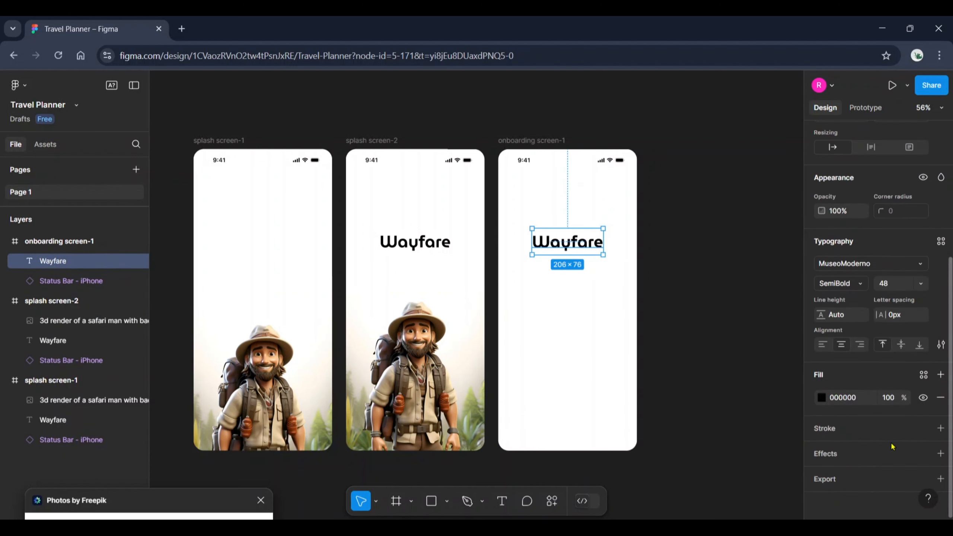
pyautogui.click(896, 285)
pyautogui.write('2000')
pyautogui.press('Return')
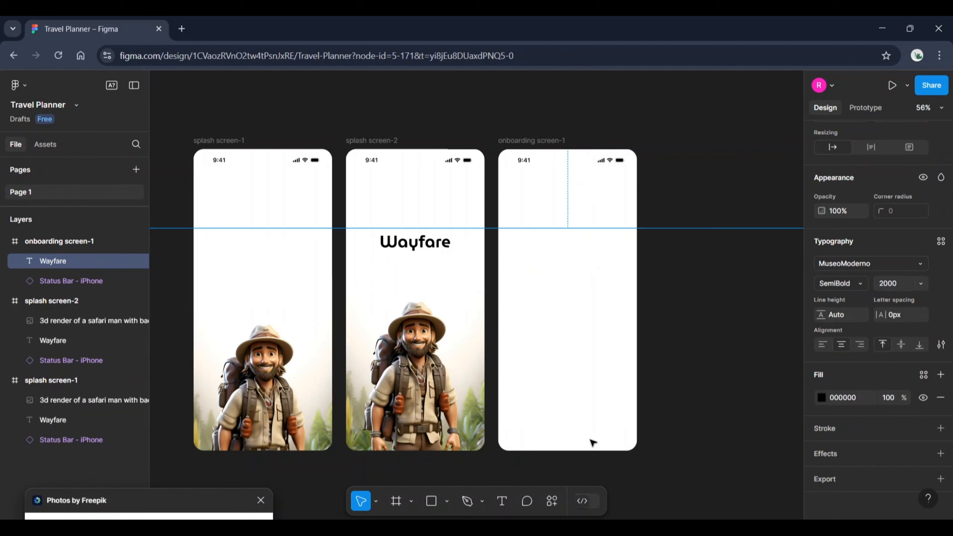
# - Reposition the enlarged Wayfare text to X -3871, Y -1234 so a letter's curve forms a black base in onboarding screen-1
pyautogui.scroll(5, 841, 215)
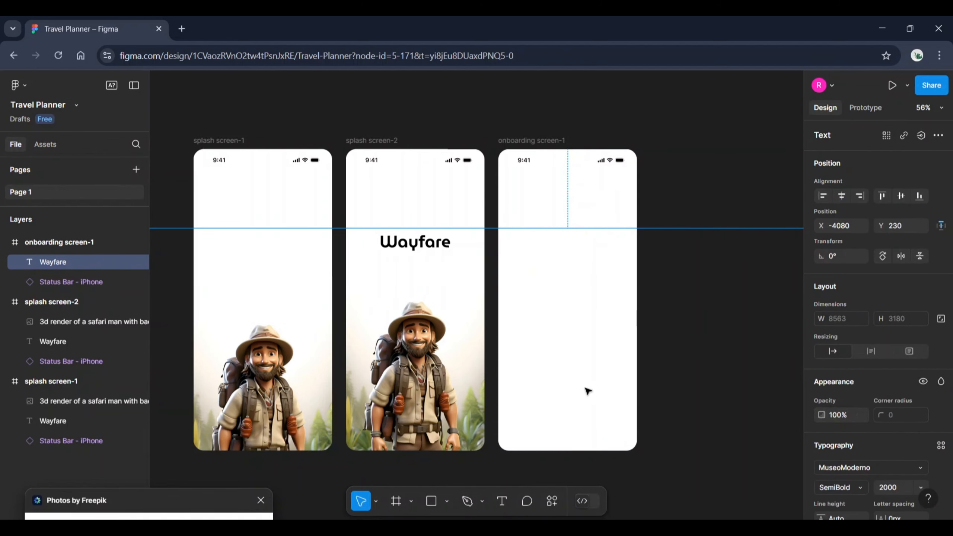
pyautogui.moveTo(587, 424); pyautogui.dragTo(549, 194)
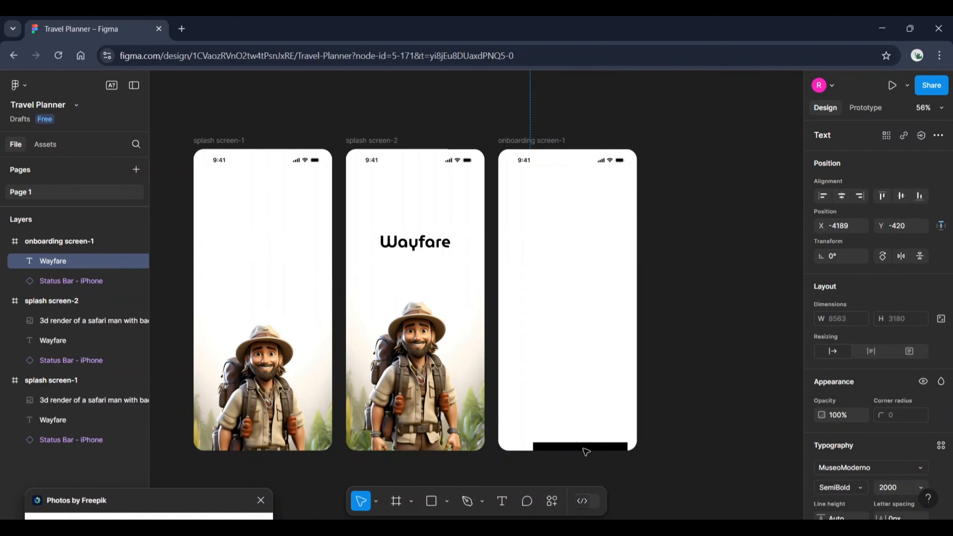
pyautogui.moveTo(587, 452); pyautogui.dragTo(608, 377)
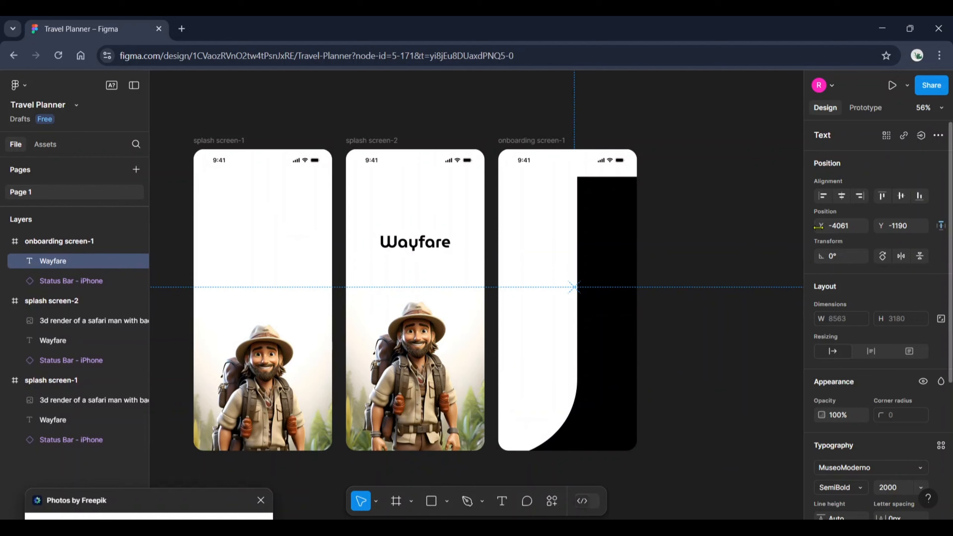
pyautogui.moveTo(819, 225); pyautogui.dragTo(805, 227)
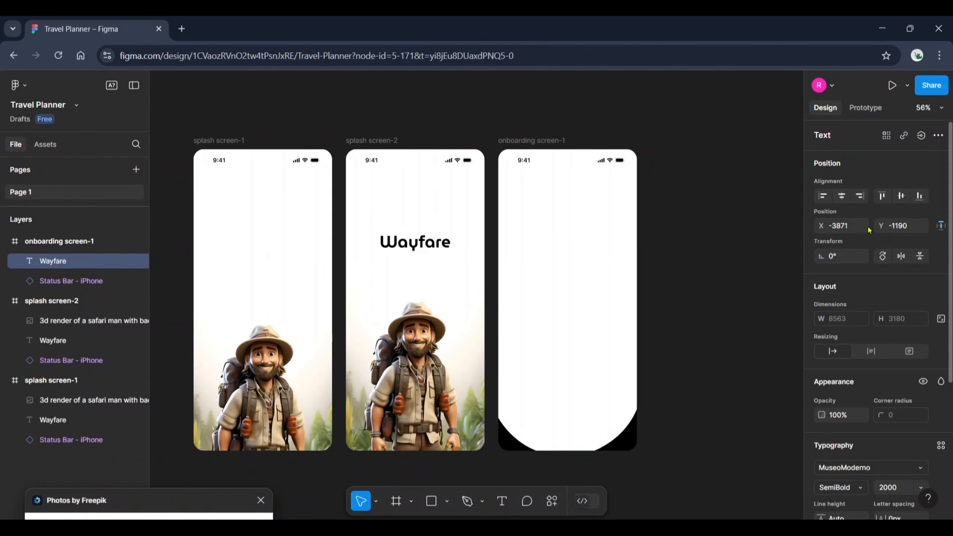
pyautogui.moveTo(882, 226); pyautogui.dragTo(833, 232)
pyautogui.click(691, 401)
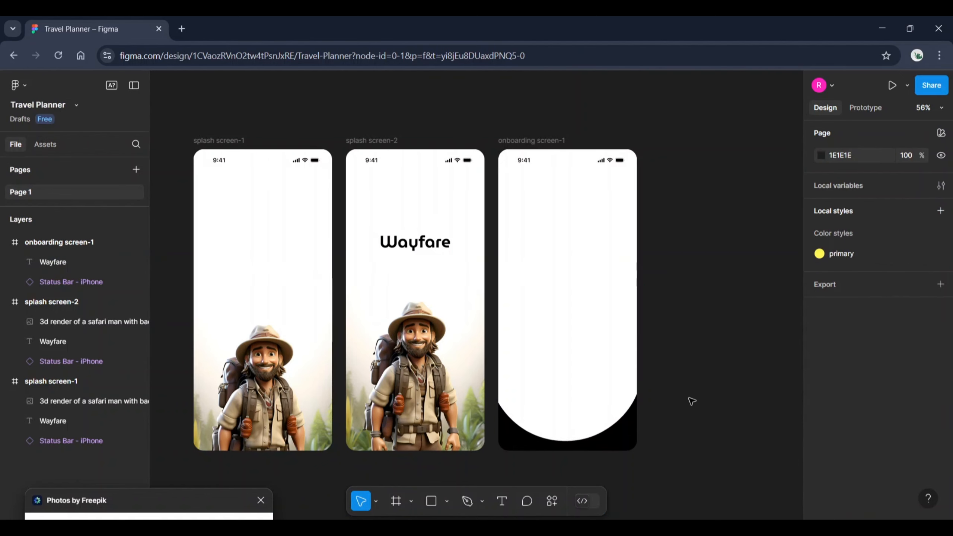
# - Select the onboarding screen-1 frame and search Photos by Freepik for "eiffel tower"
pyautogui.click(75, 242)
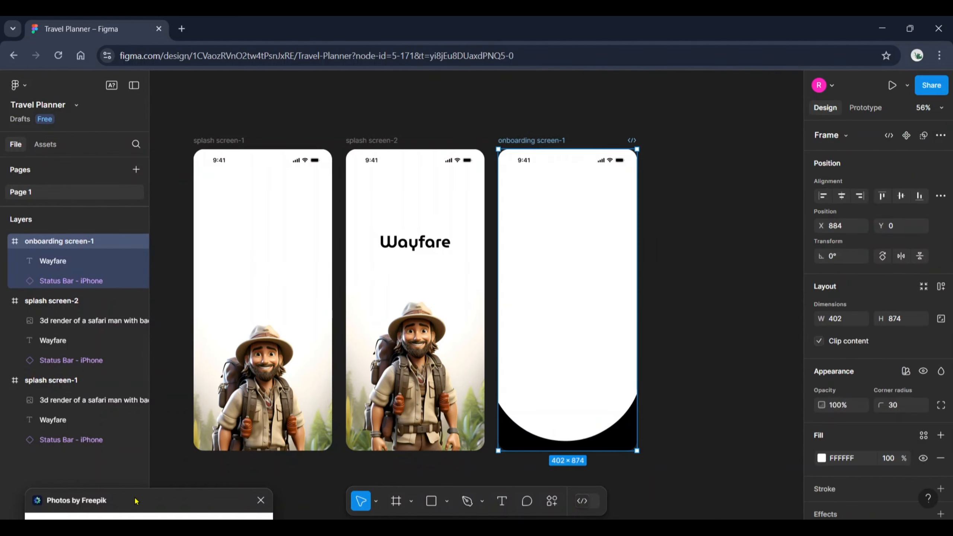
pyautogui.moveTo(158, 395); pyautogui.dragTo(189, 179)
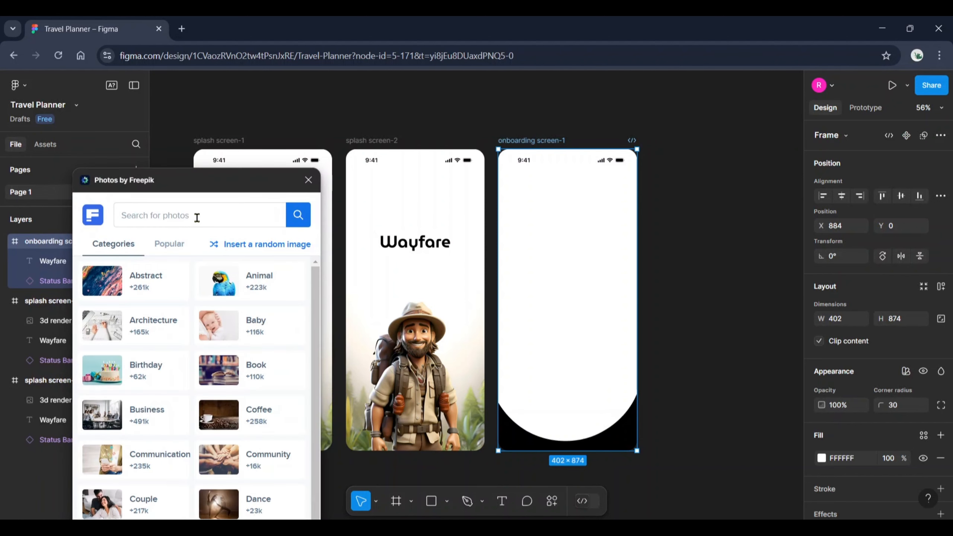
pyautogui.click(197, 218)
pyautogui.write('eiffe')
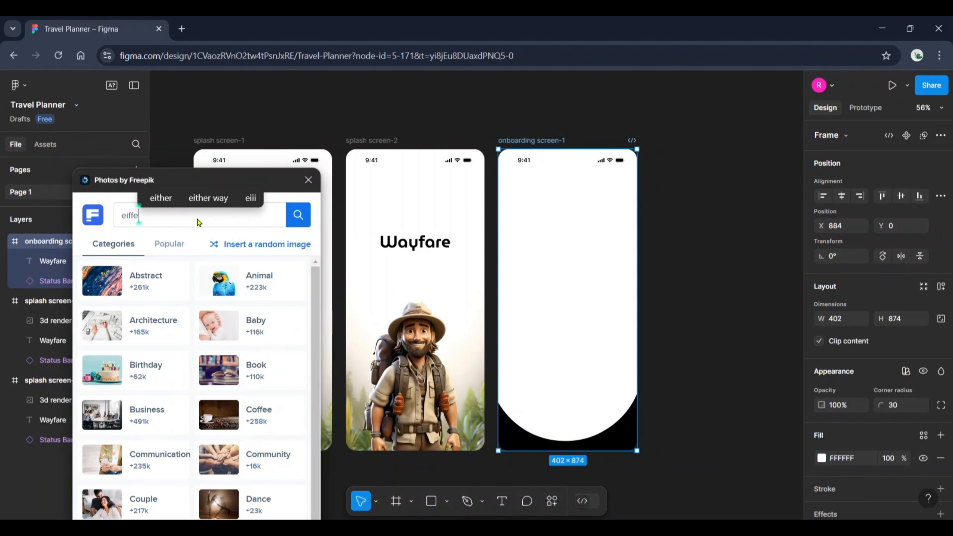
pyautogui.write('l to')
pyautogui.write('wer')
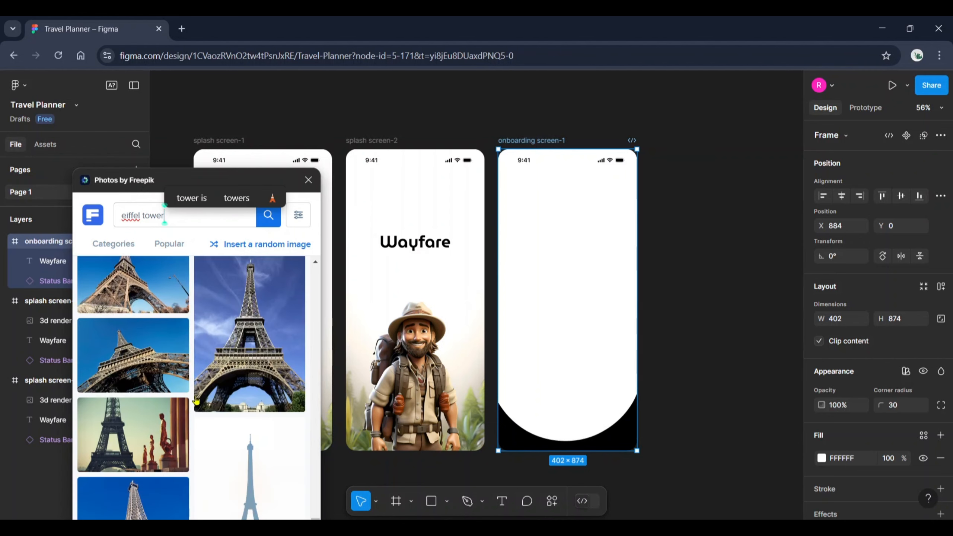
# - Browse the Eiffel Tower photos and apply the pink-sky riverside shot as the fill of onboarding screen-1
pyautogui.scroll(-1, 196, 401)
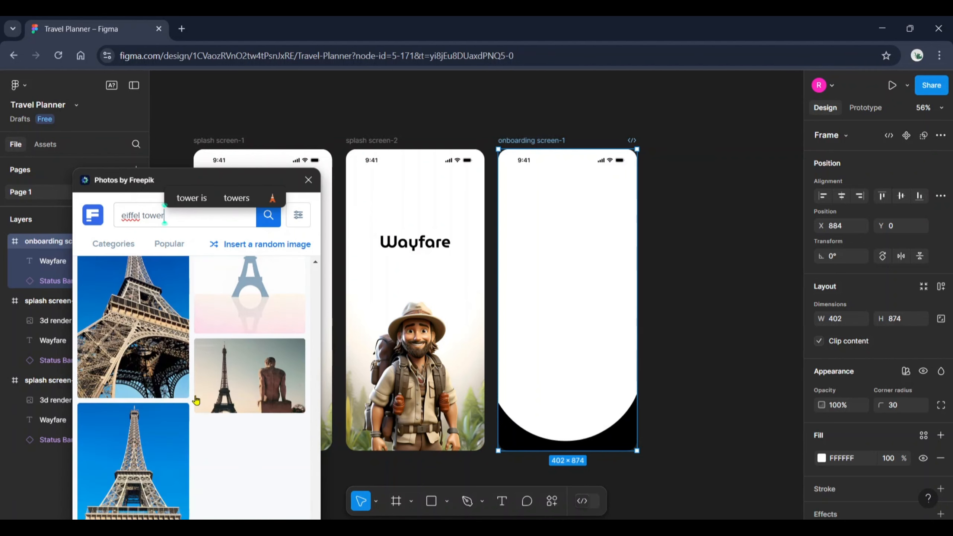
pyautogui.scroll(5, 195, 397)
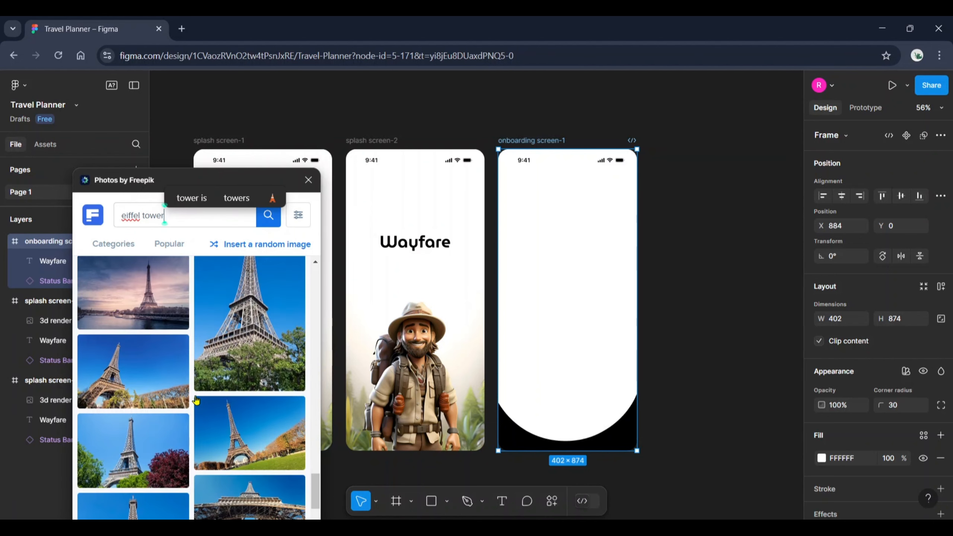
pyautogui.click(158, 411)
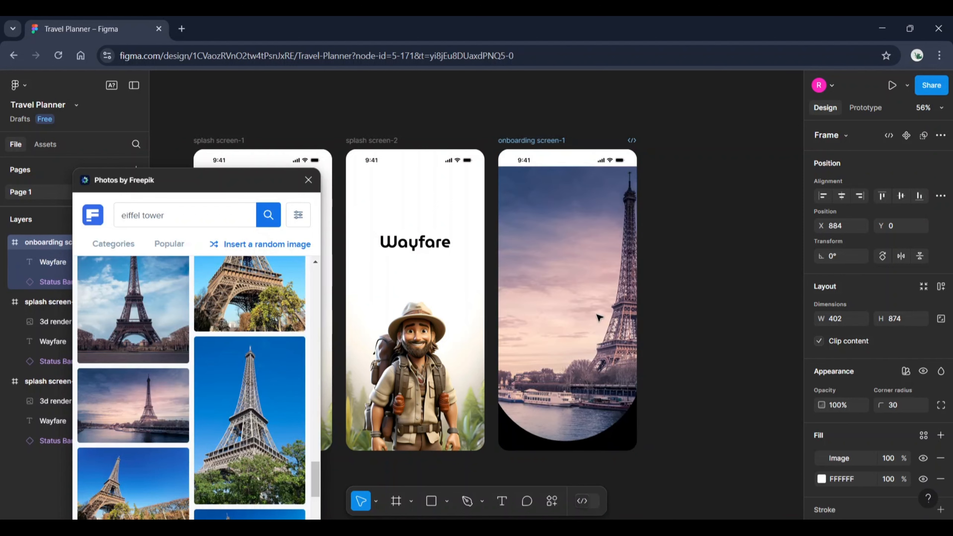
# - Switch onboarding screen-1's image fill to Crop and shift the photo left until the Eiffel Tower is centred in the frame
pyautogui.click(600, 317)
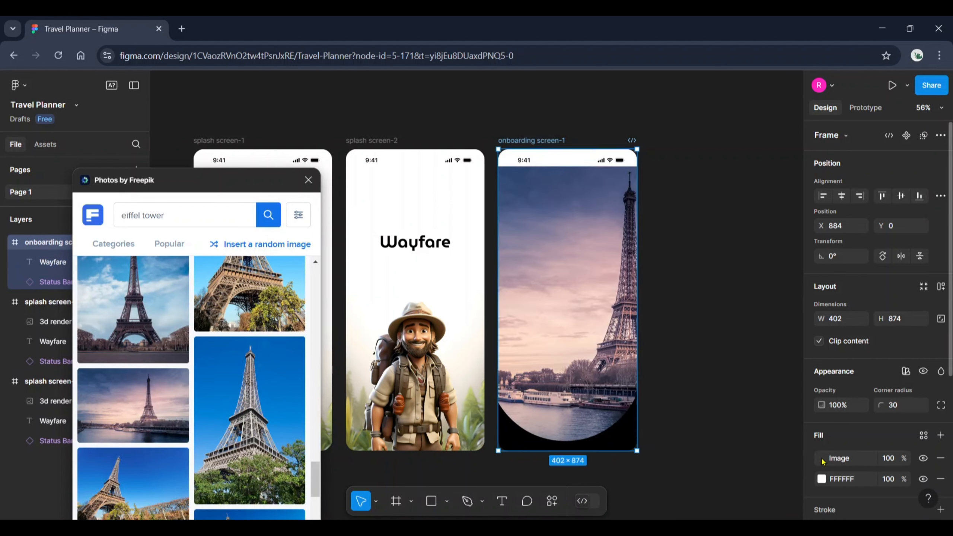
pyautogui.click(822, 459)
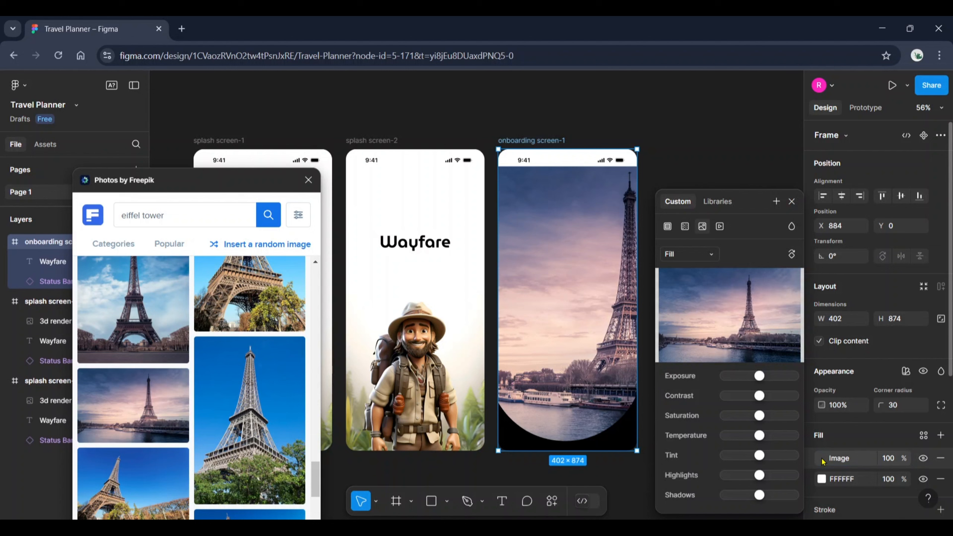
pyautogui.click(704, 257)
pyautogui.click(699, 280)
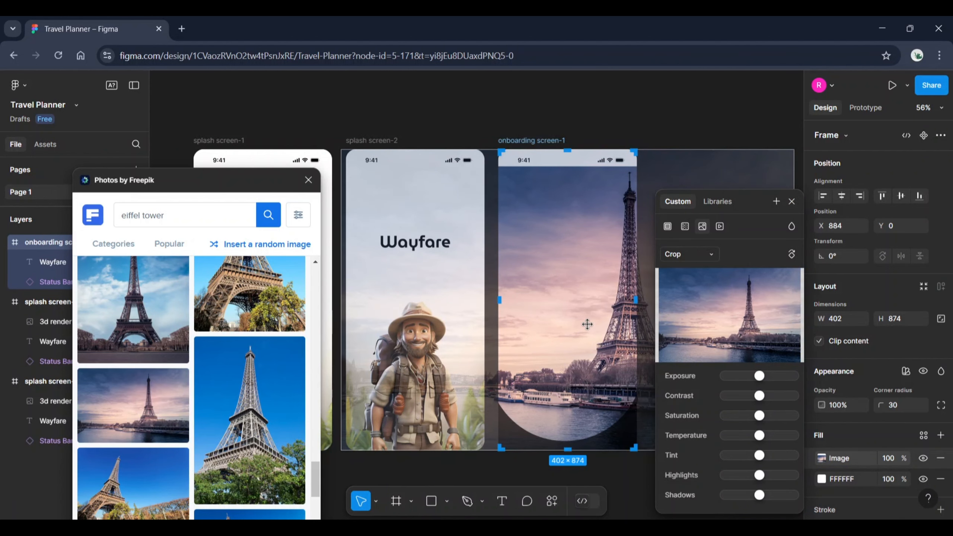
pyautogui.hotkey('shift', 'Left')
pyautogui.hotkey('shift', 'Left')
pyautogui.hotkey('shift', 'Left')
pyautogui.hotkey('shift', 'Left')
pyautogui.hotkey('shift', 'Left')
pyautogui.hotkey('shift', 'Left')
pyautogui.hotkey('shift', 'Left')
pyautogui.hotkey('shift', 'Left')
pyautogui.hotkey('shift', 'Left')
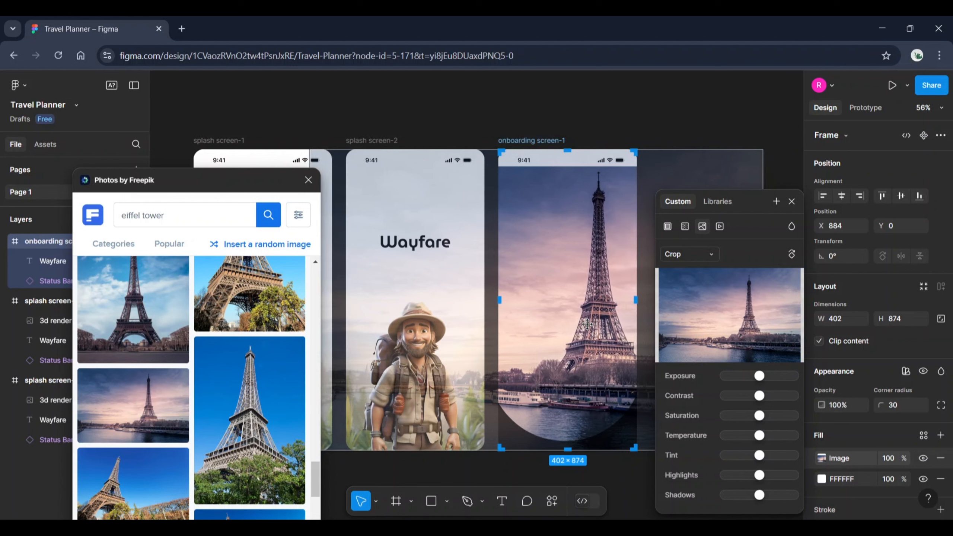
pyautogui.hotkey('shift', 'Left')
pyautogui.hotkey('shift', 'Left')
pyautogui.hotkey('shift', 'Left')
pyautogui.hotkey('shift', 'Left')
pyautogui.hotkey('shift', 'Left')
pyautogui.hotkey('shift', 'Left')
pyautogui.hotkey('shift', 'Left')
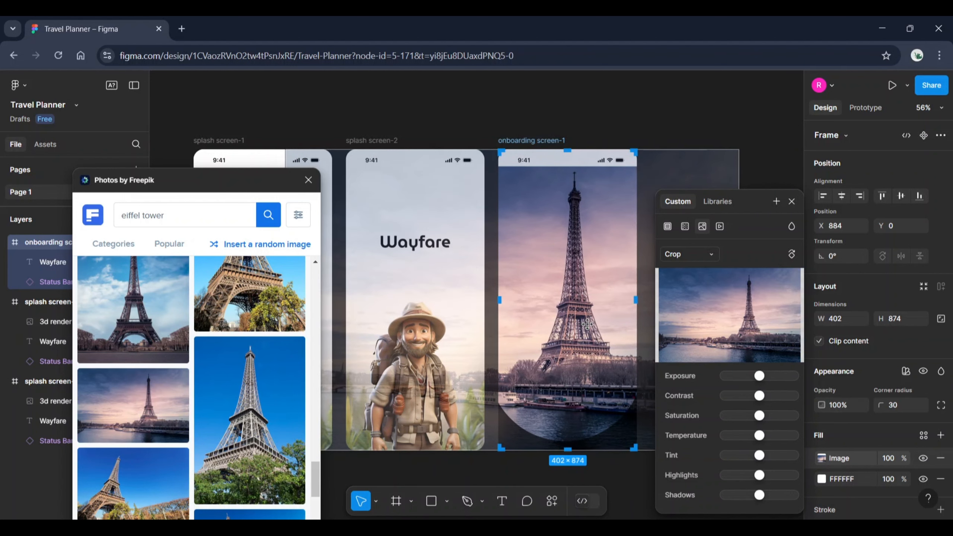
pyautogui.hotkey('shift', 'Left')
pyautogui.hotkey('shift', 'Left')
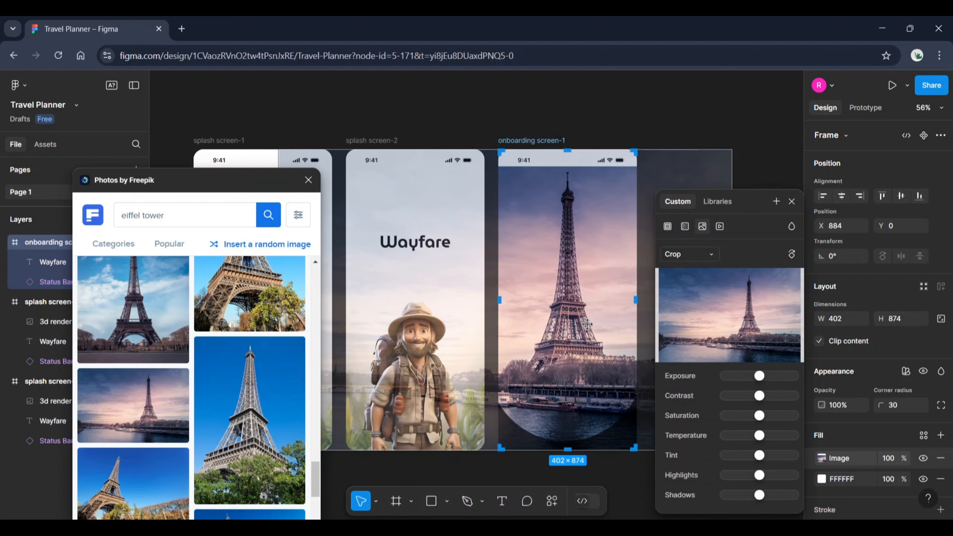
pyautogui.hotkey('shift', 'Right')
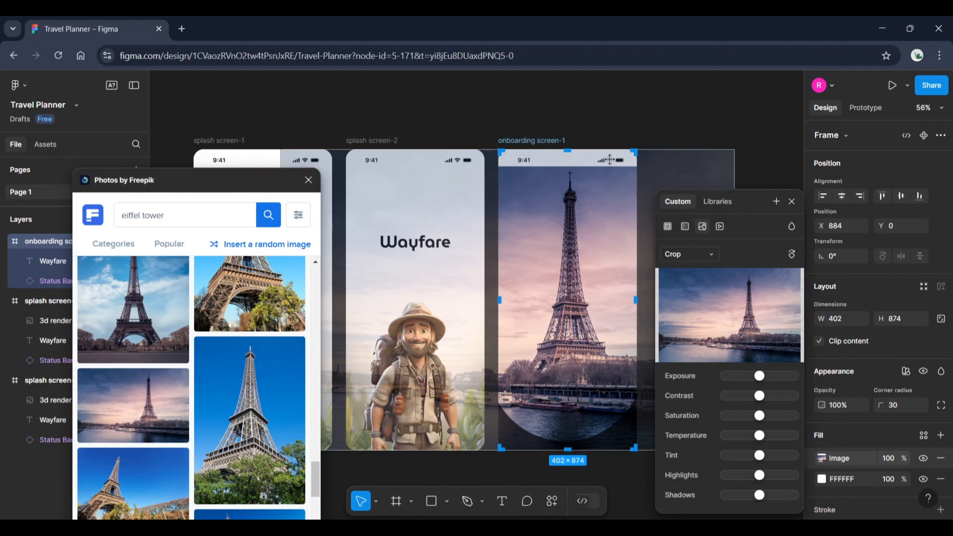
pyautogui.click(573, 105)
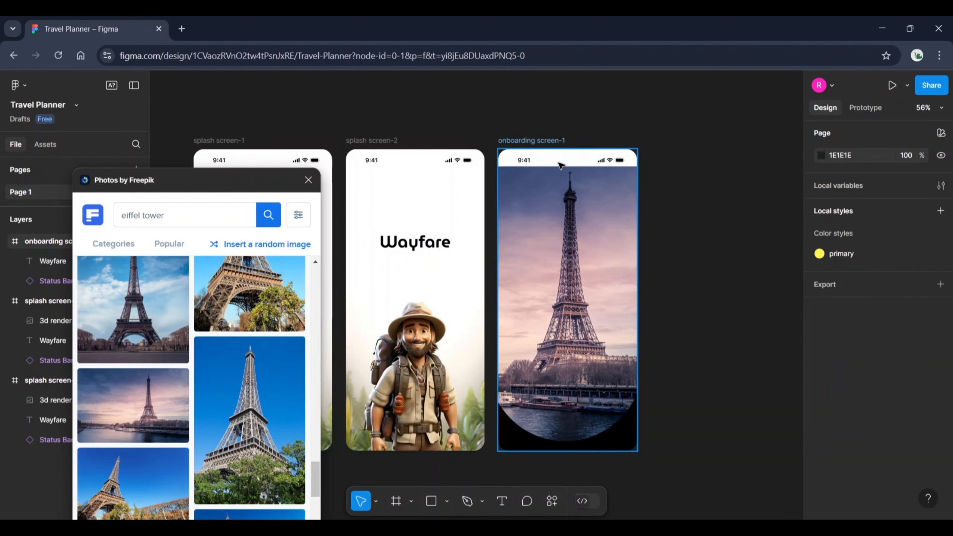
# - Remove the Backgrounds/Primary fill from the status bar in onboarding screen-1, moving the Freepik window off the layers list
pyautogui.click(559, 163)
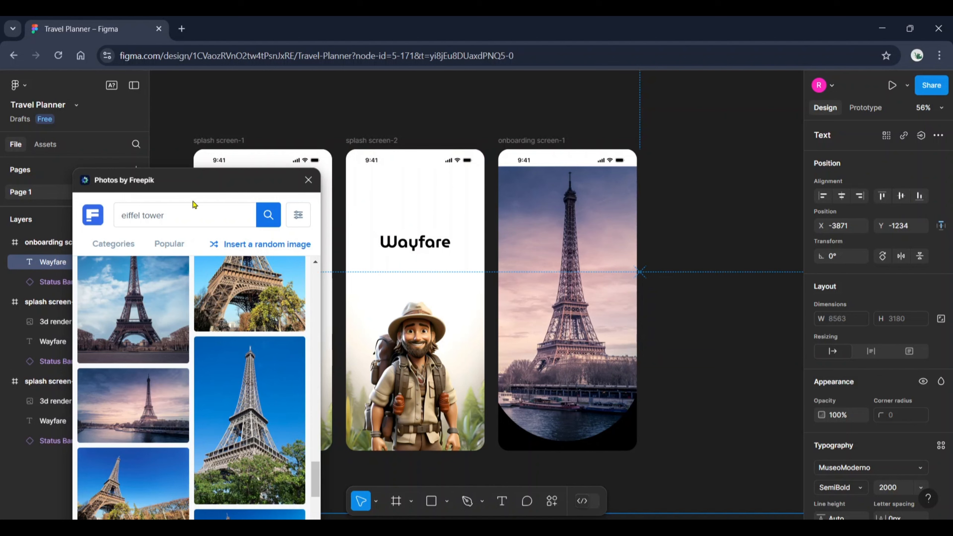
pyautogui.moveTo(209, 188); pyautogui.dragTo(306, 194)
pyautogui.click(75, 281)
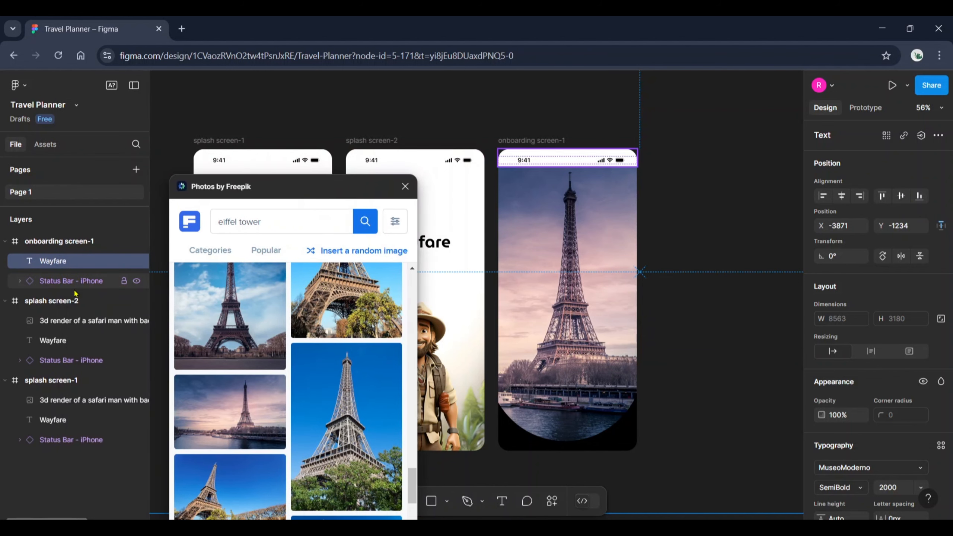
pyautogui.scroll(-6, 823, 364)
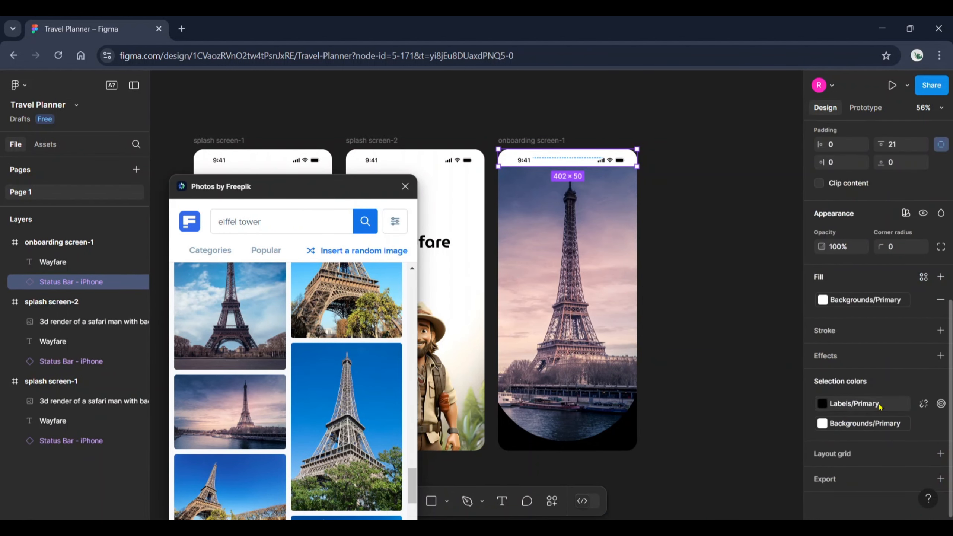
pyautogui.click(941, 301)
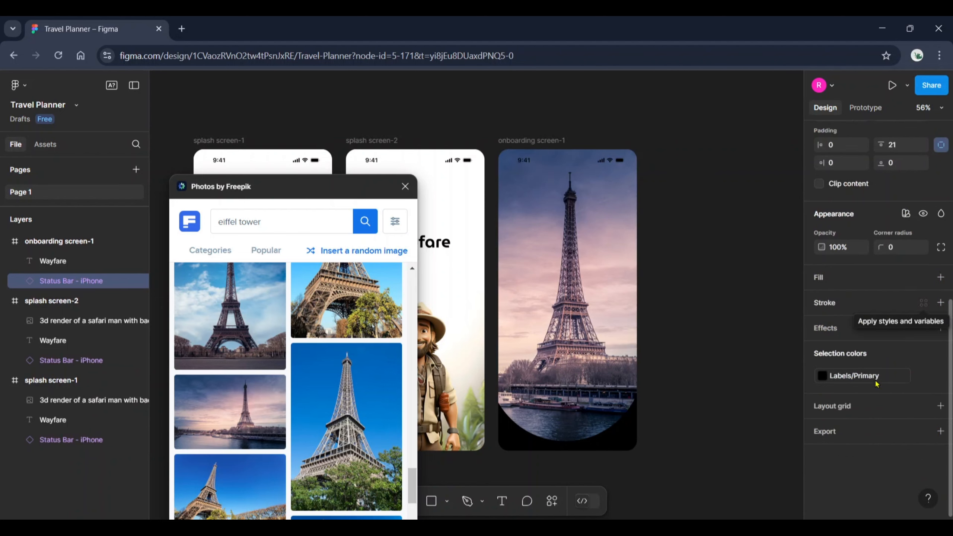
# - Detach the Labels/Primary colour from the onboarding screen-1 status bar and set its content colour to FFFFFF
pyautogui.click(924, 376)
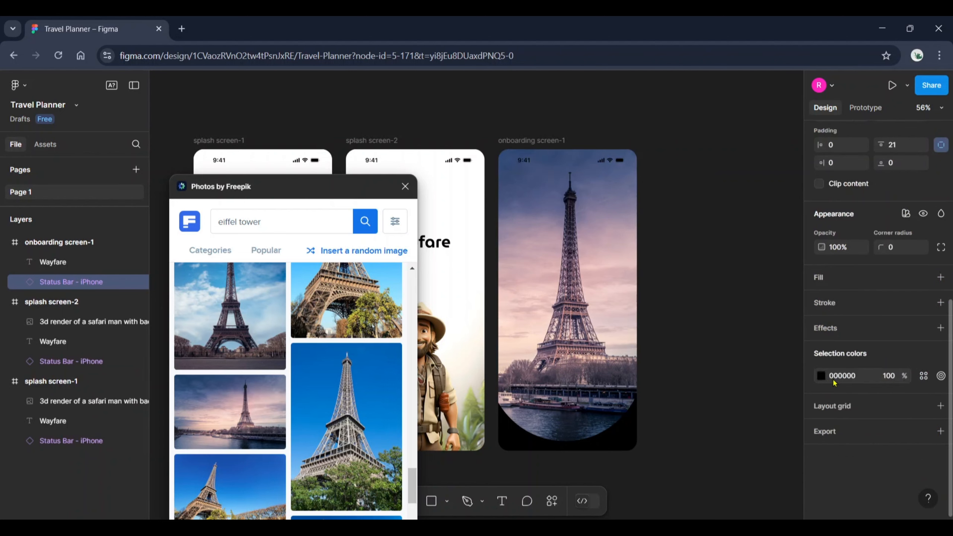
pyautogui.click(844, 377)
pyautogui.write('ffff')
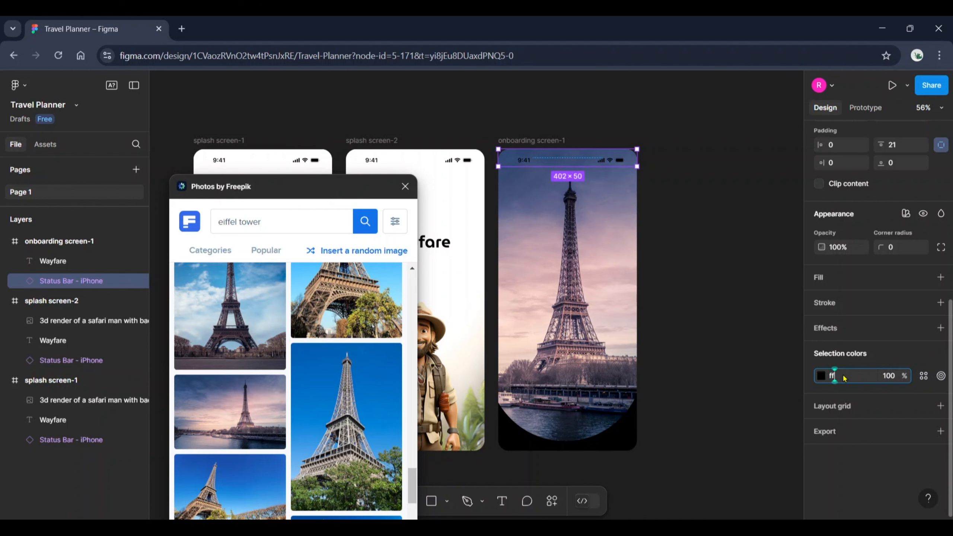
pyautogui.write('ff')
pyautogui.press('Return')
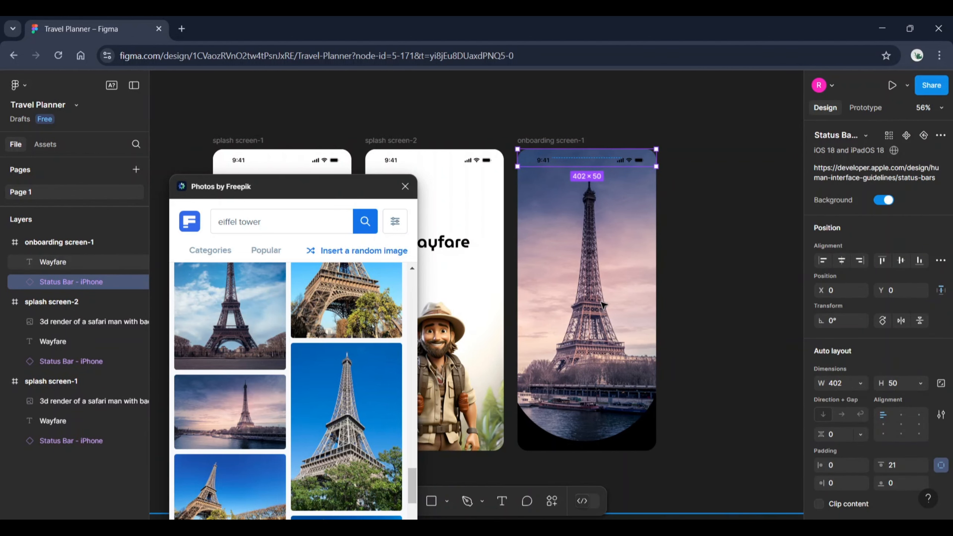
pyautogui.press('Escape')
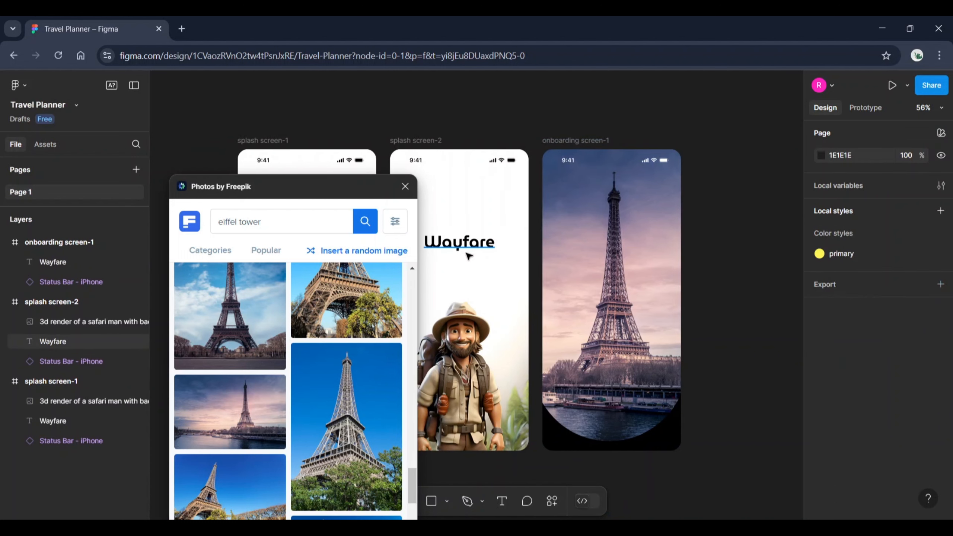
# - Add the heading text "Plan Your Perfect Trip" over the Eiffel Tower photo in onboarding screen-1
pyautogui.click(613, 244)
pyautogui.write('Plan')
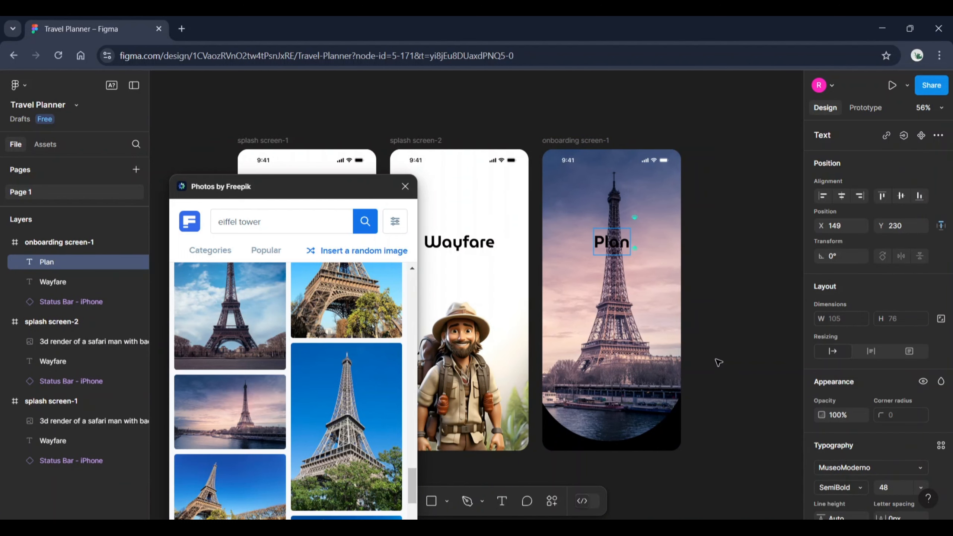
pyautogui.write(' Your O')
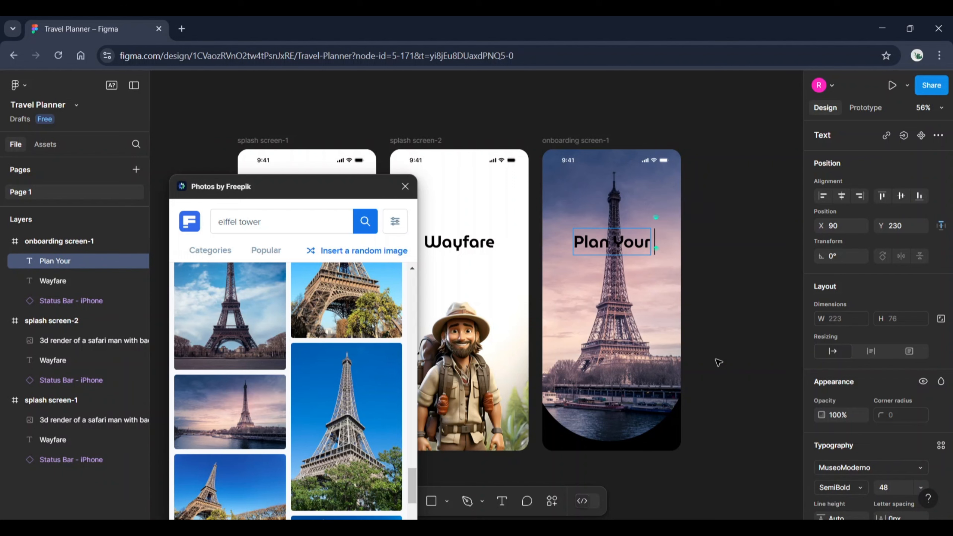
pyautogui.press('BackSpace')
pyautogui.press('BackSpace')
pyautogui.write('P')
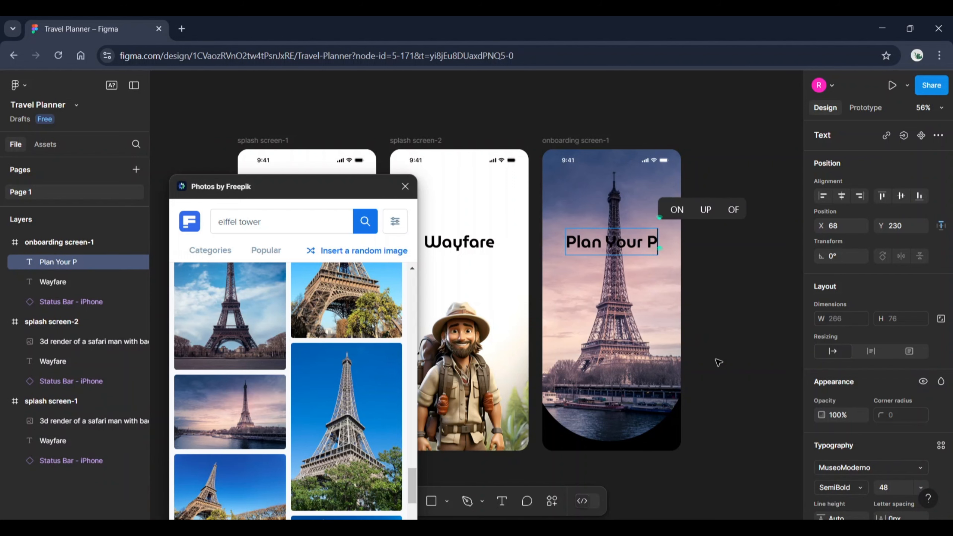
pyautogui.write('erfect')
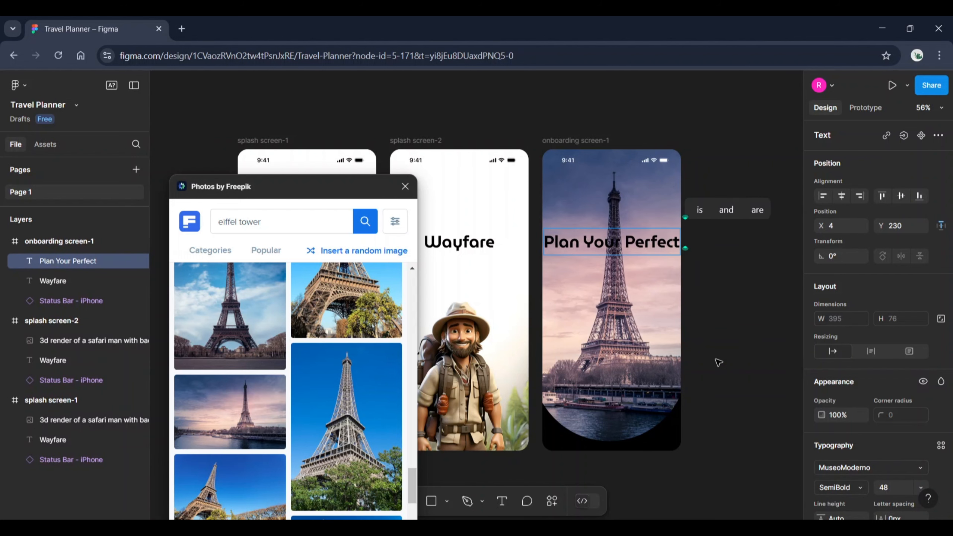
pyautogui.write(' Trip')
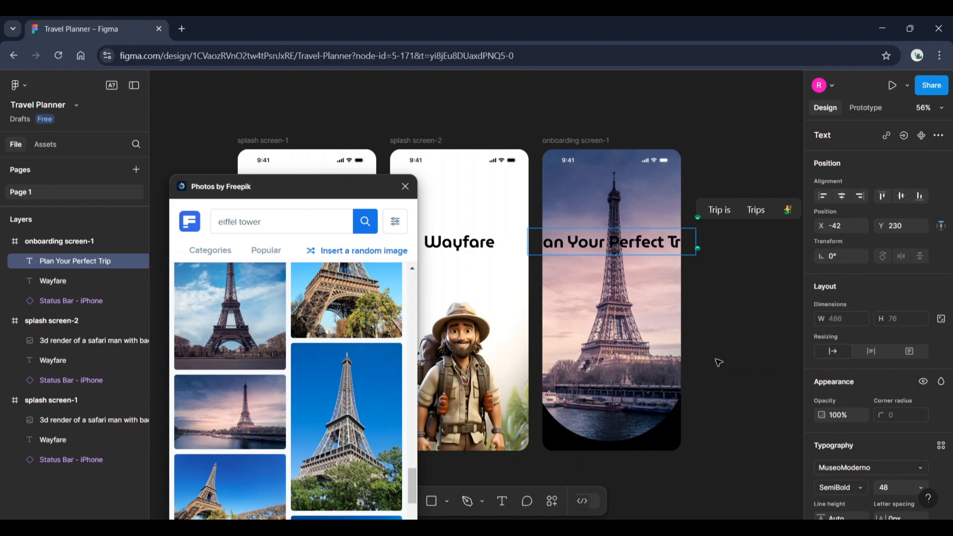
# - Format the "Plan Your Perfect Trip" heading in Poppins at size 28 with an FFFFFF fill
pyautogui.hotkey('ctrl', 'a')
pyautogui.scroll(-3, 870, 375)
pyautogui.click(872, 353)
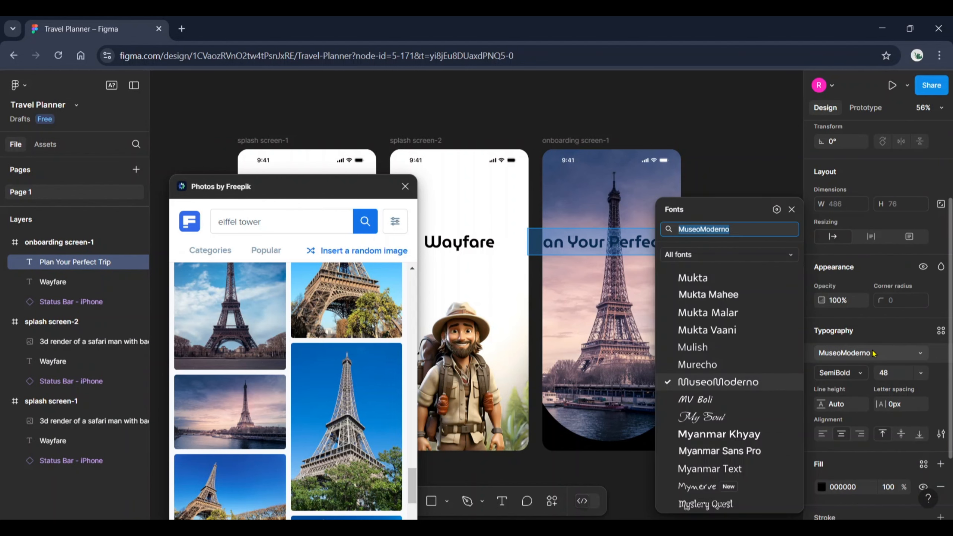
pyautogui.write('poppins')
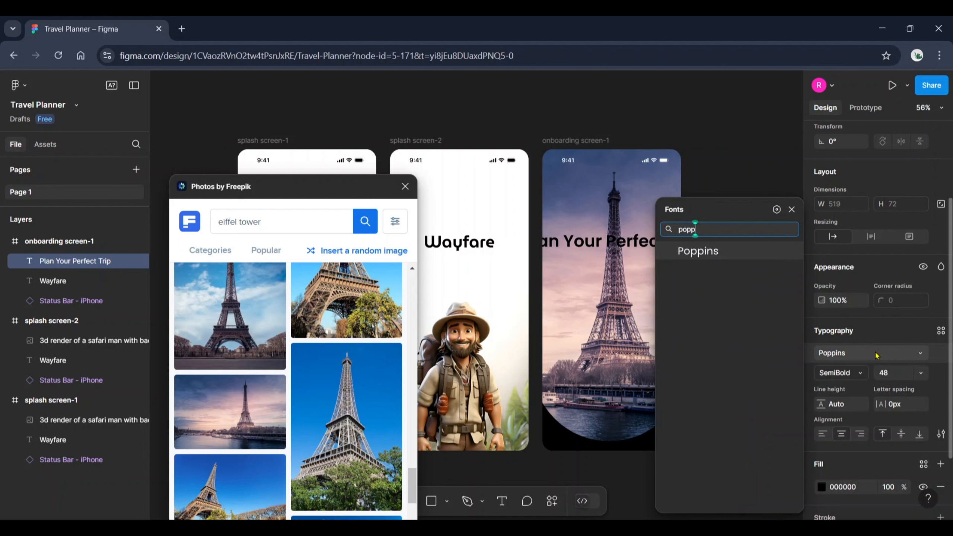
pyautogui.press('Return')
pyautogui.click(900, 374)
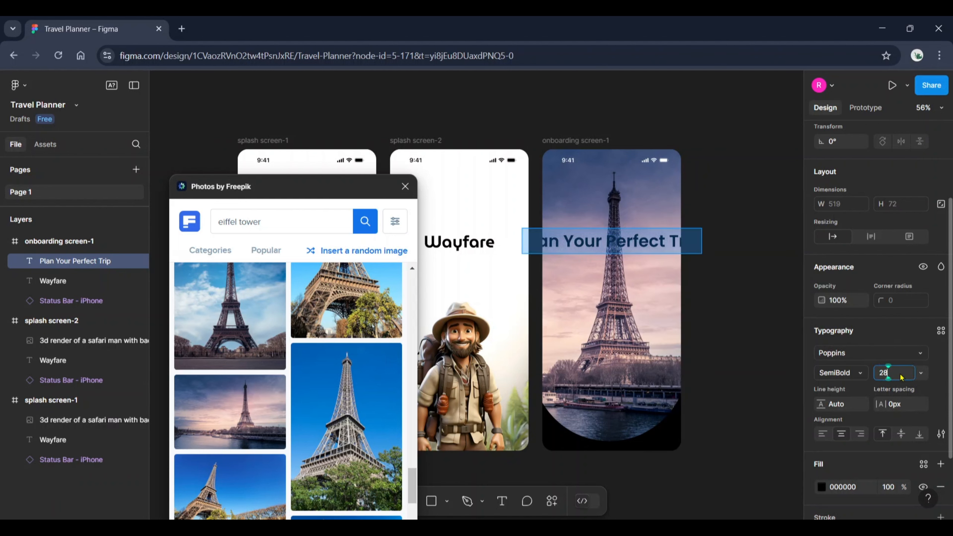
pyautogui.write('28')
pyautogui.press('Return')
pyautogui.scroll(-3, 889, 432)
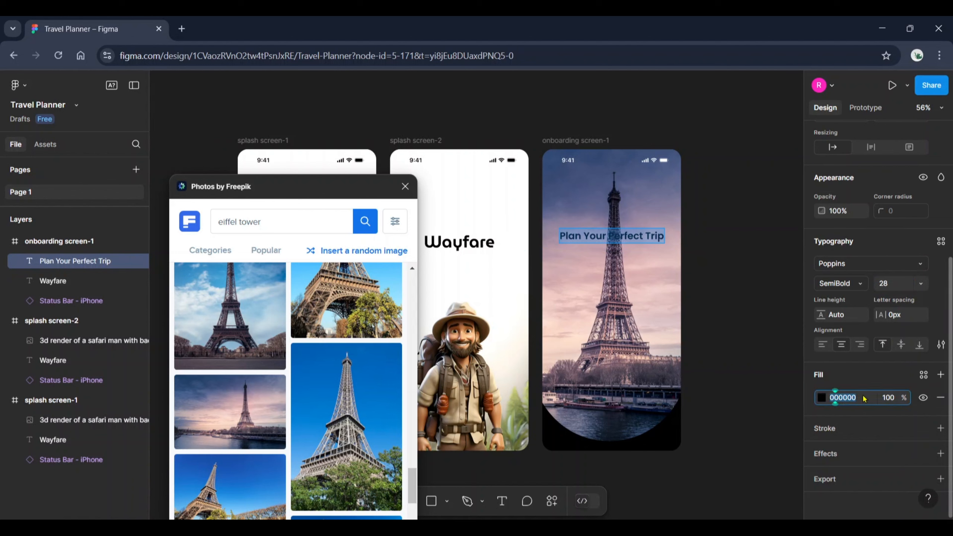
pyautogui.write('ffffff')
pyautogui.press('Return')
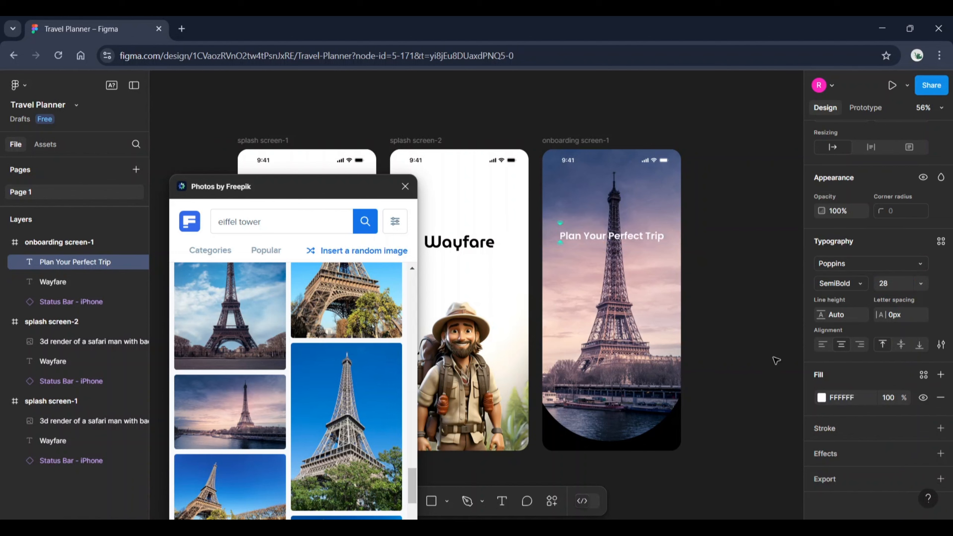
# - Move the heading down to the tower's base and duplicate it below, replacing the copy's text with "Create and organize your travel itinerary in minutes."
pyautogui.moveTo(620, 237); pyautogui.dragTo(613, 390)
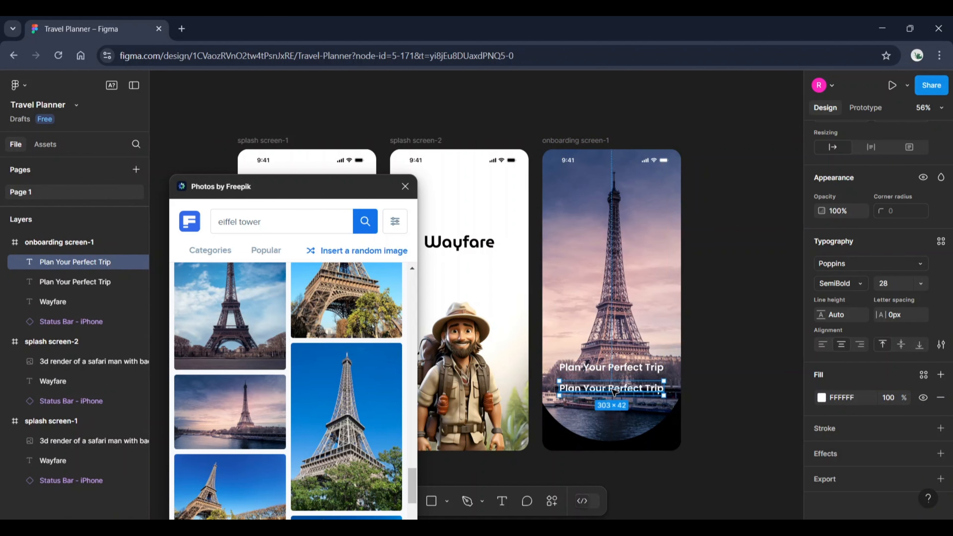
pyautogui.doubleClick(612, 390)
pyautogui.write('Create')
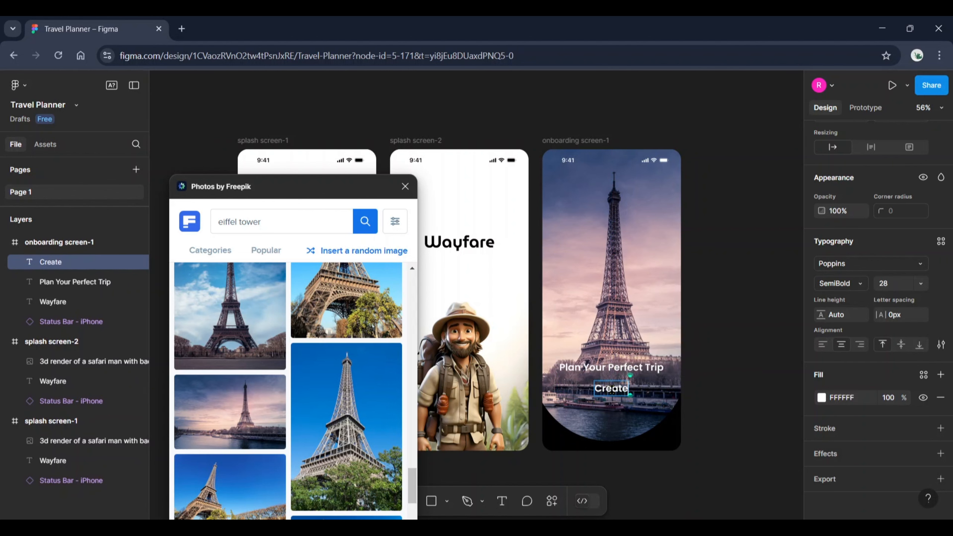
pyautogui.write(' and orga')
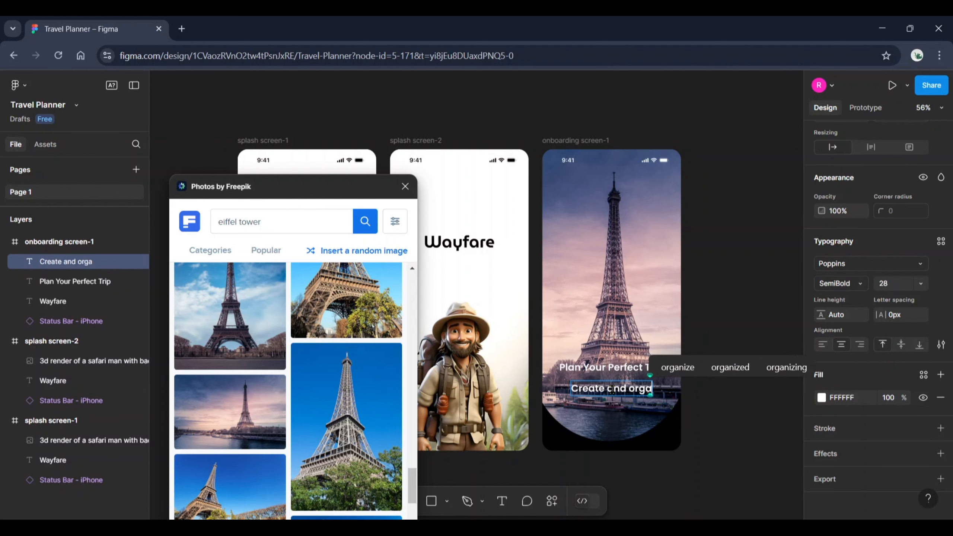
pyautogui.write('nize')
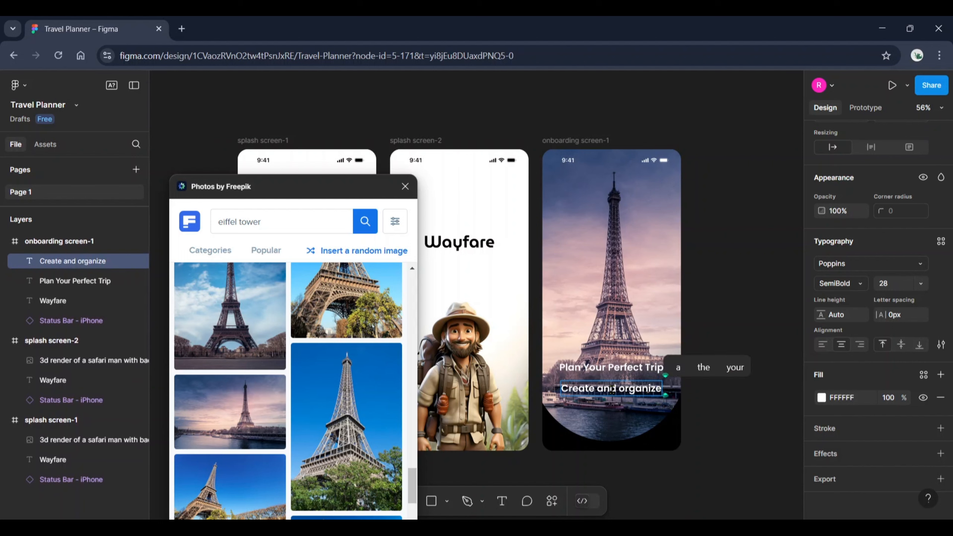
pyautogui.write(' your tr')
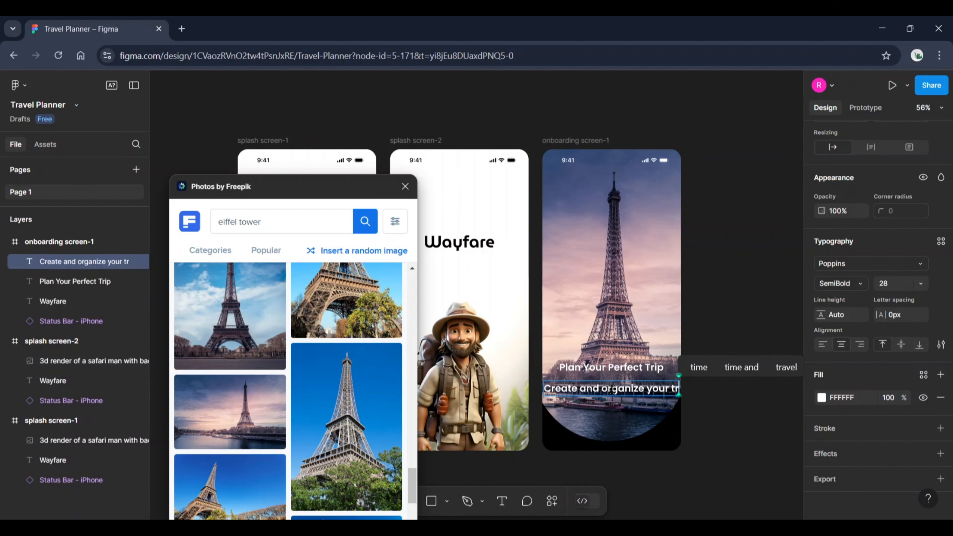
pyautogui.write('avel')
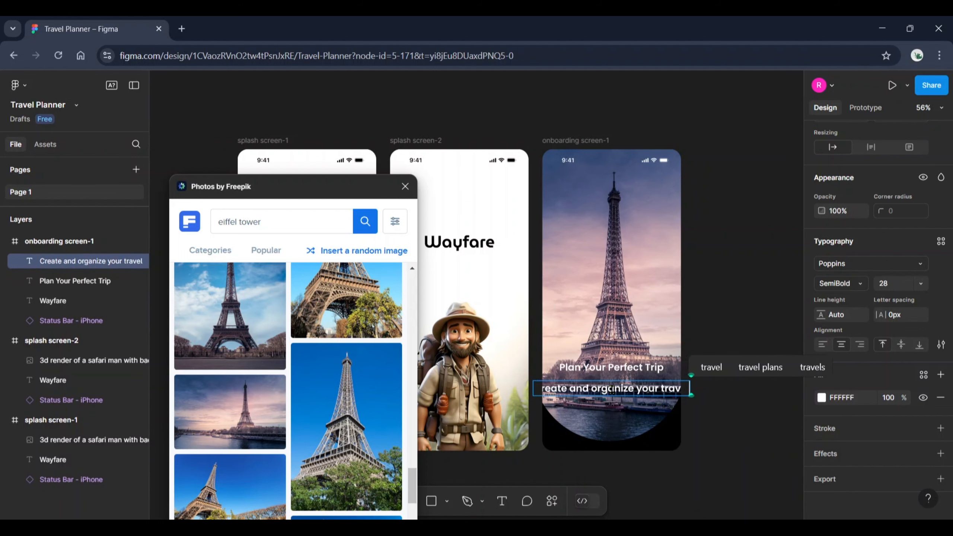
pyautogui.write(' i')
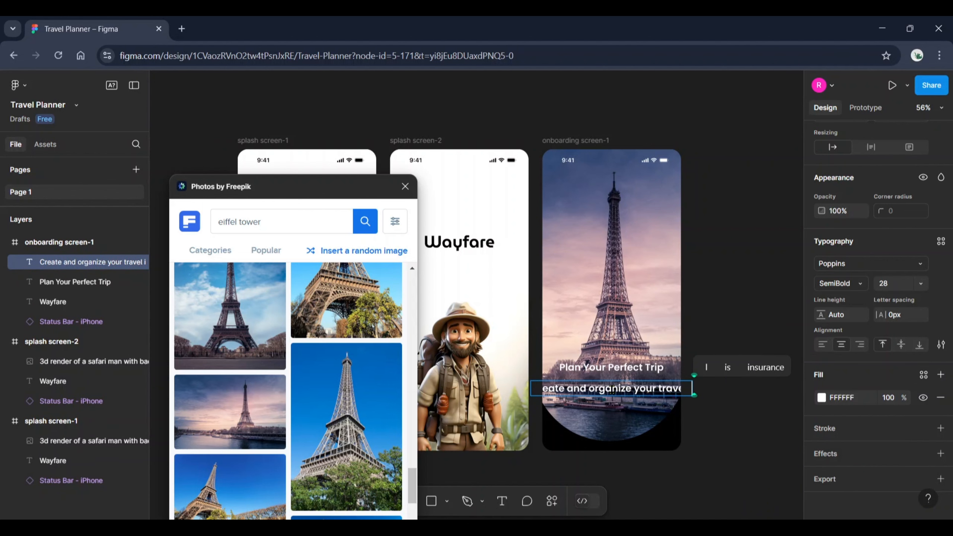
pyautogui.write('t')
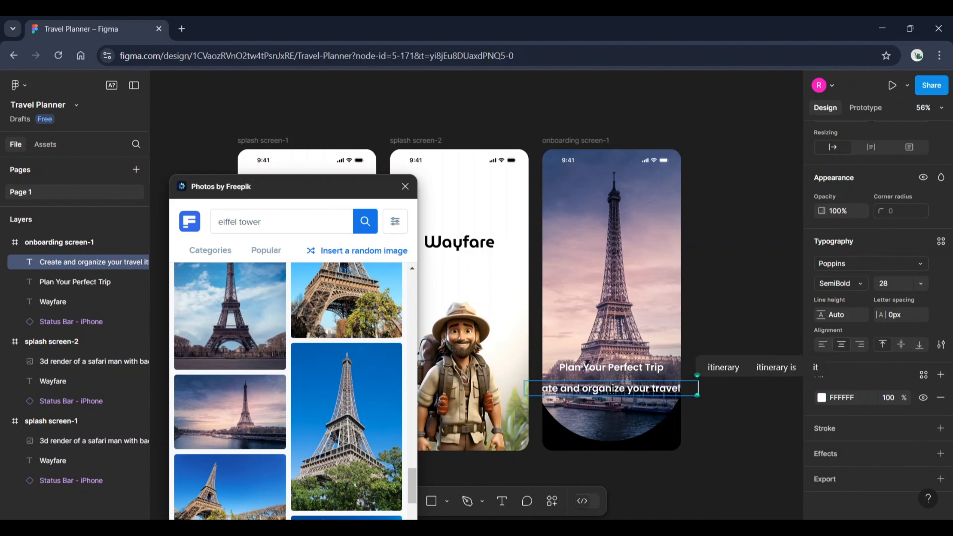
pyautogui.write('i')
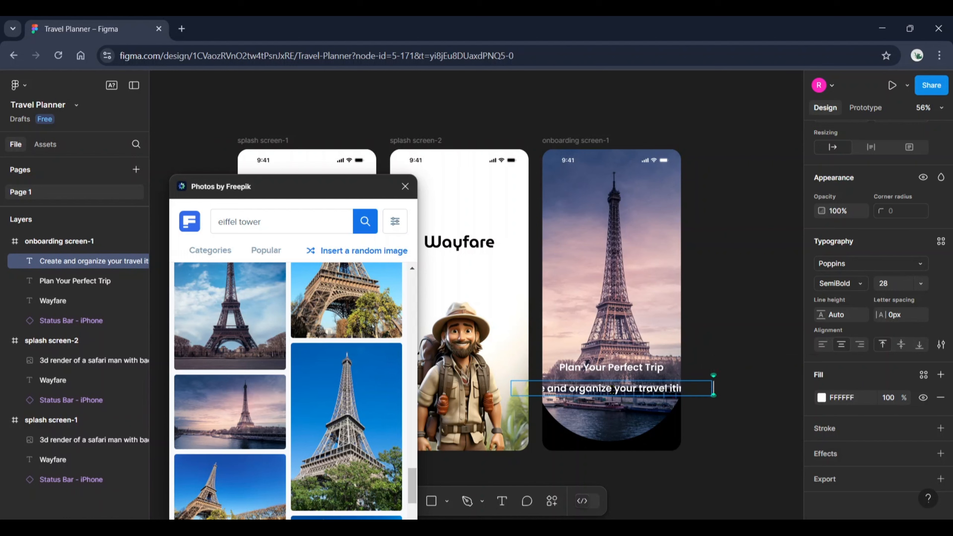
pyautogui.write('nerary in minutes.')
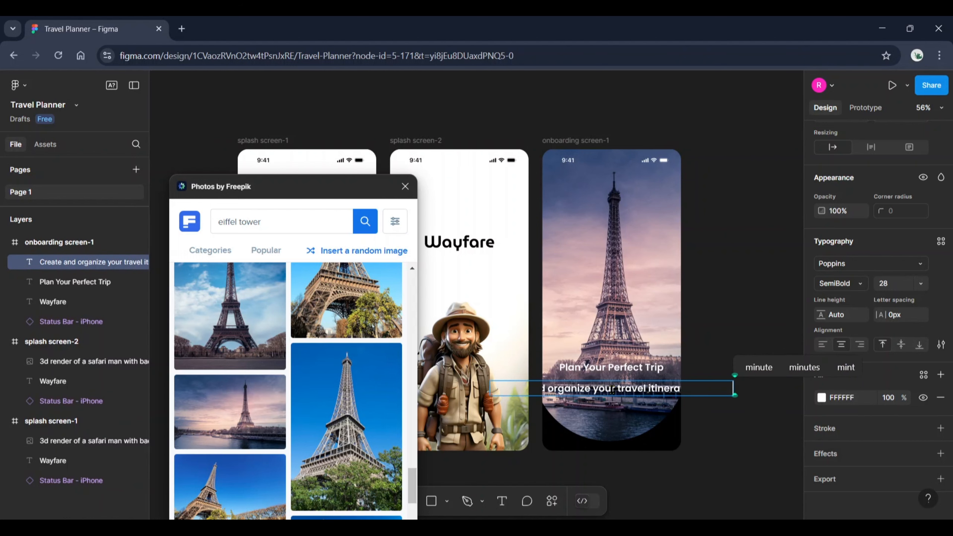
pyautogui.press('Escape')
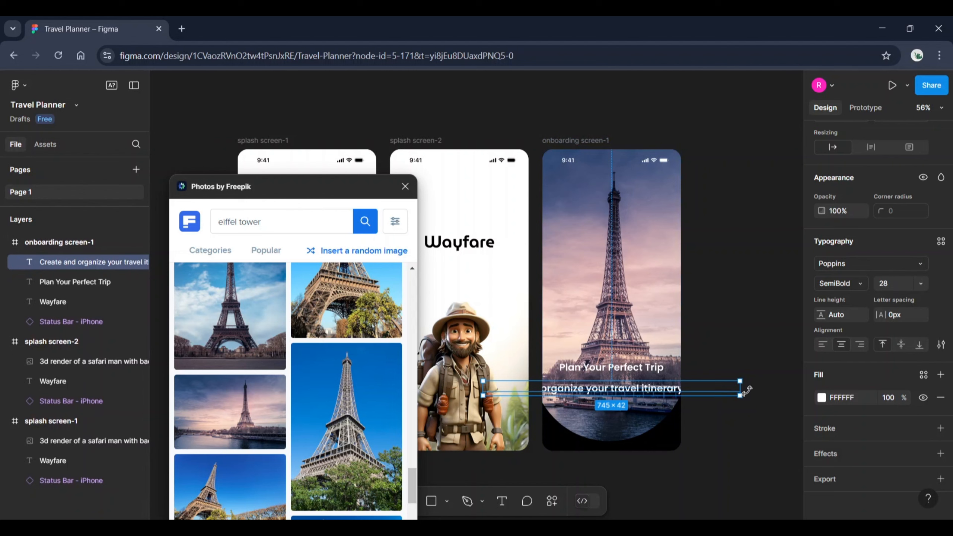
# - Set the description's font size to 18 and narrow its text box to about 299 wide so it wraps onto two lines
pyautogui.moveTo(687, 382); pyautogui.dragTo(626, 397)
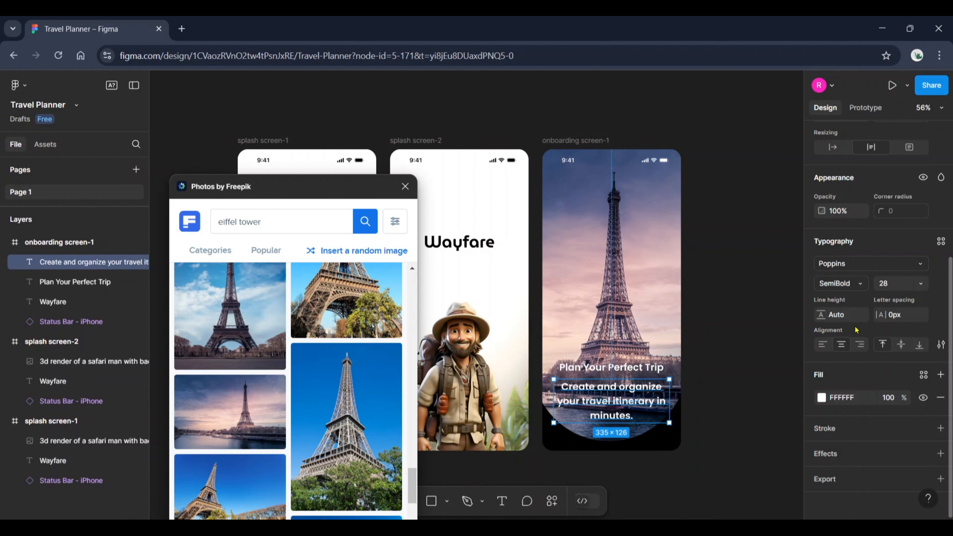
pyautogui.write('16')
pyautogui.press('Return')
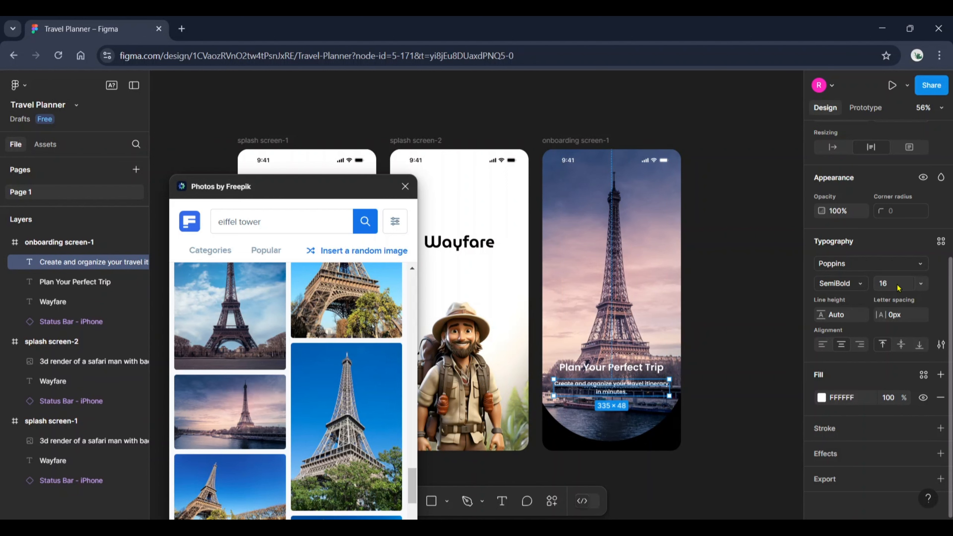
pyautogui.click(898, 293)
pyautogui.write('18')
pyautogui.press('Return')
pyautogui.moveTo(671, 392); pyautogui.dragTo(656, 389)
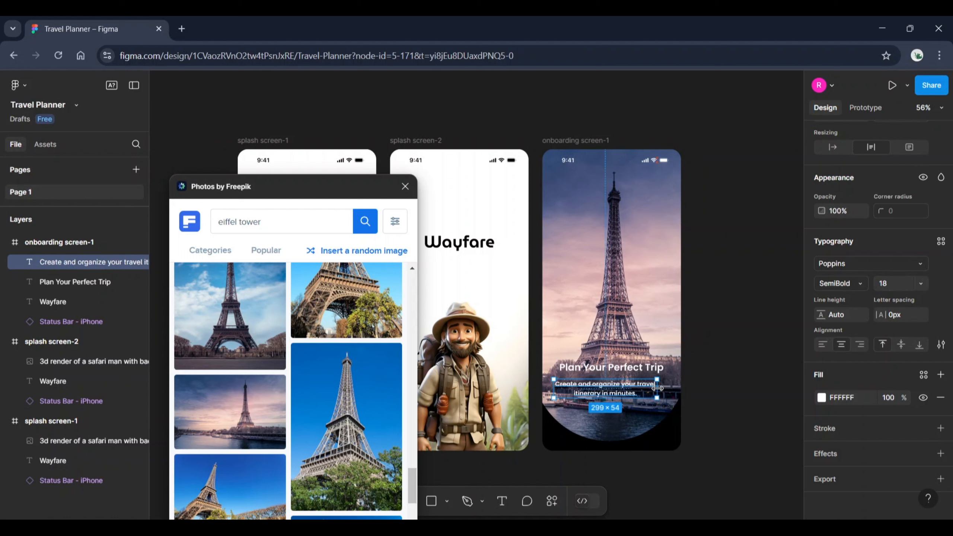
# - Align the horizontal centres of the heading and description and set the spacing between them to 16
pyautogui.keyDown('shift'); pyautogui.click(645, 369); pyautogui.keyUp('shift')
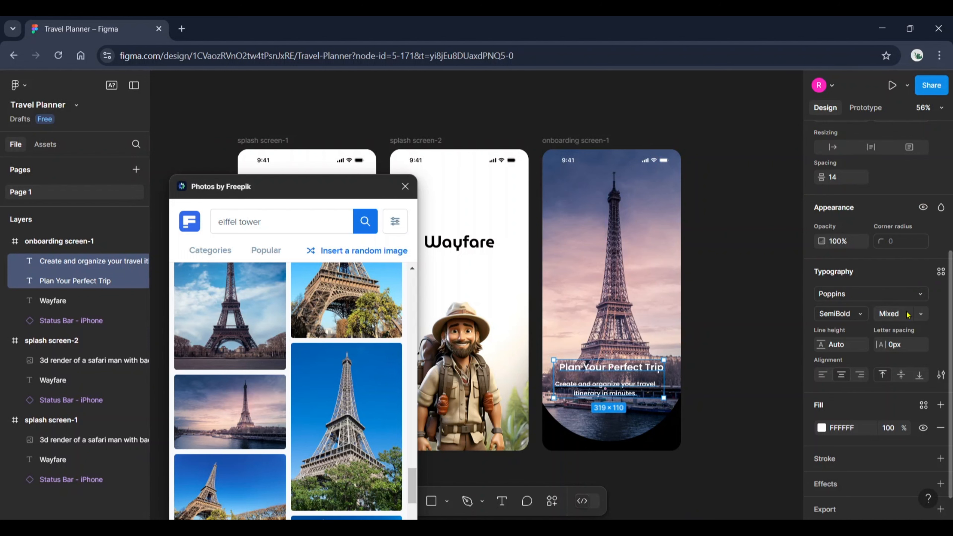
pyautogui.click(843, 195)
pyautogui.scroll(-5, 853, 293)
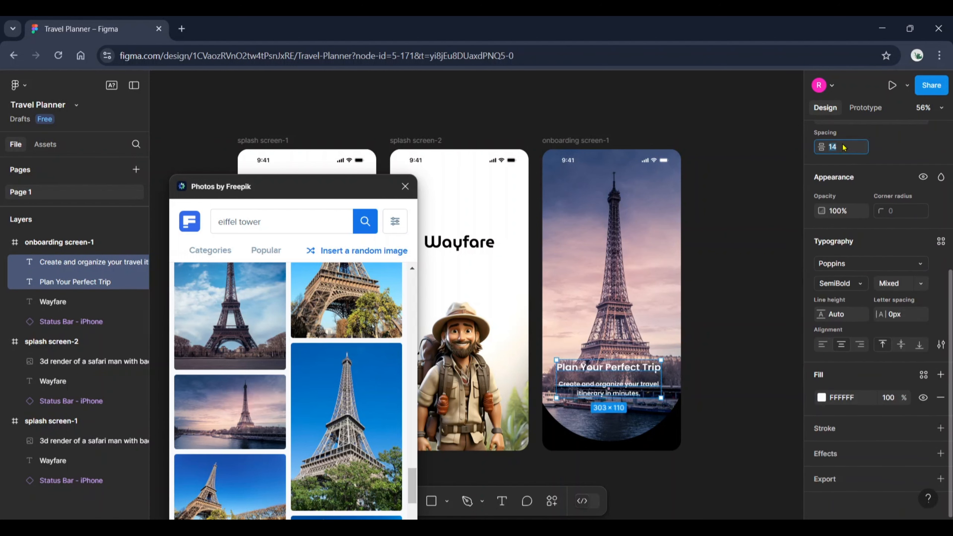
pyautogui.write('16')
pyautogui.press('Return')
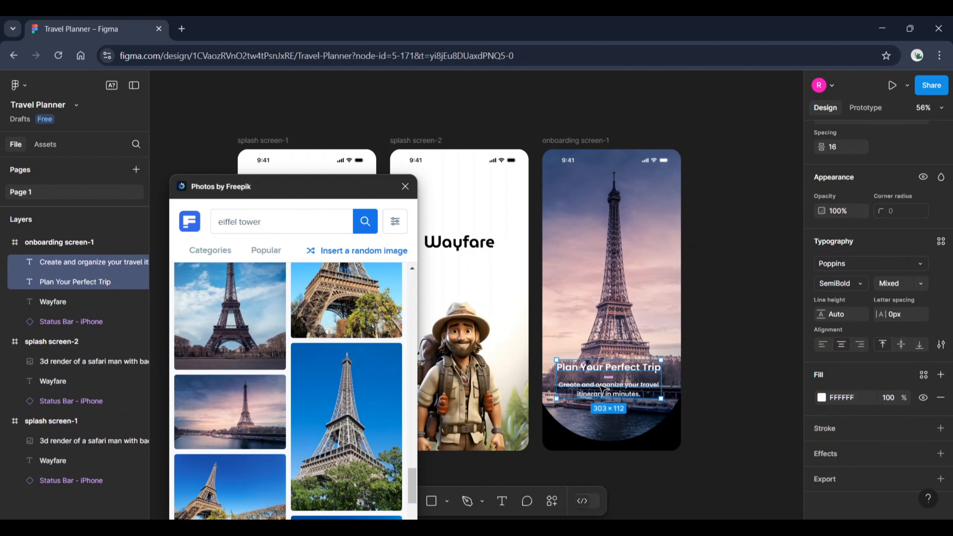
# - Group the heading and description, check the group's distances to the frame edges, and centre it horizontally in onboarding screen-1
pyautogui.hotkey('ctrl', 'g')
pyautogui.press('alt')
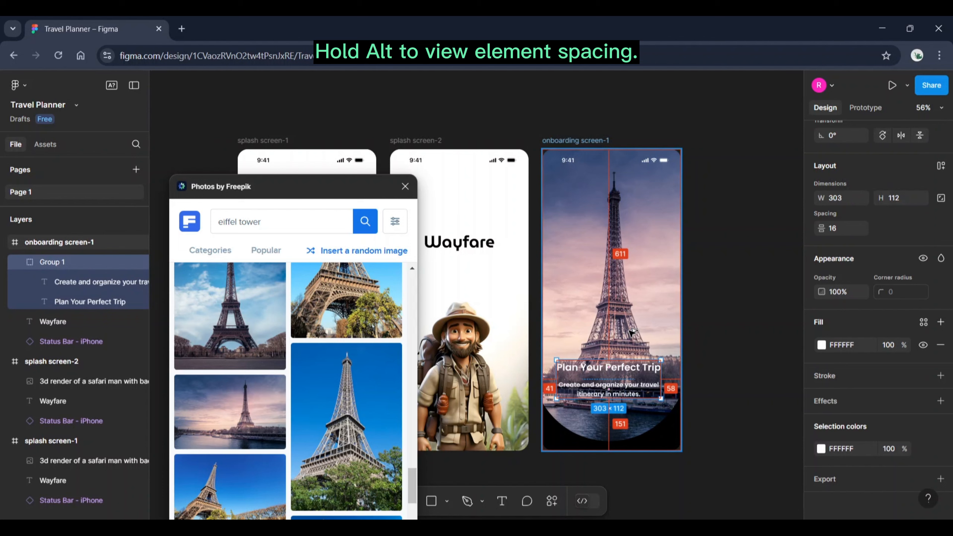
pyautogui.scroll(3, 893, 337)
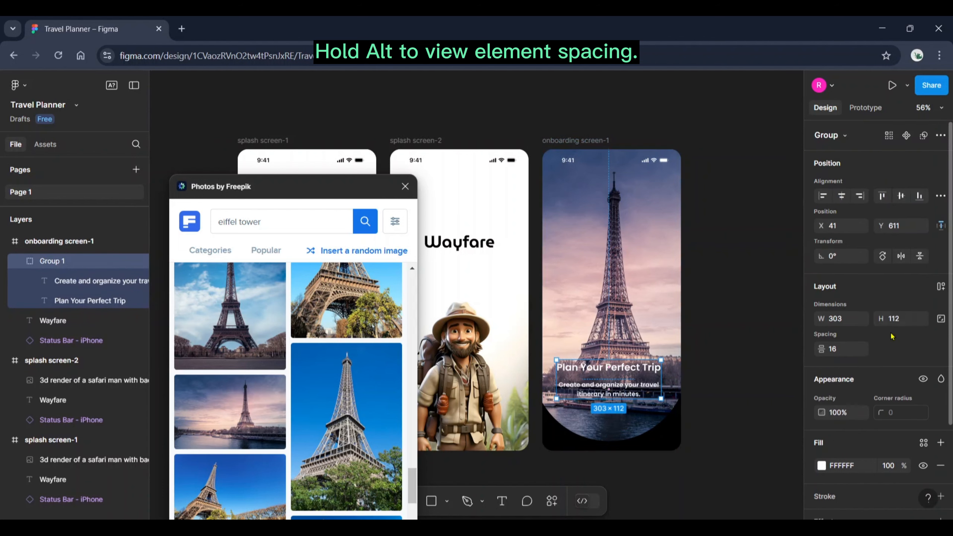
pyautogui.click(842, 195)
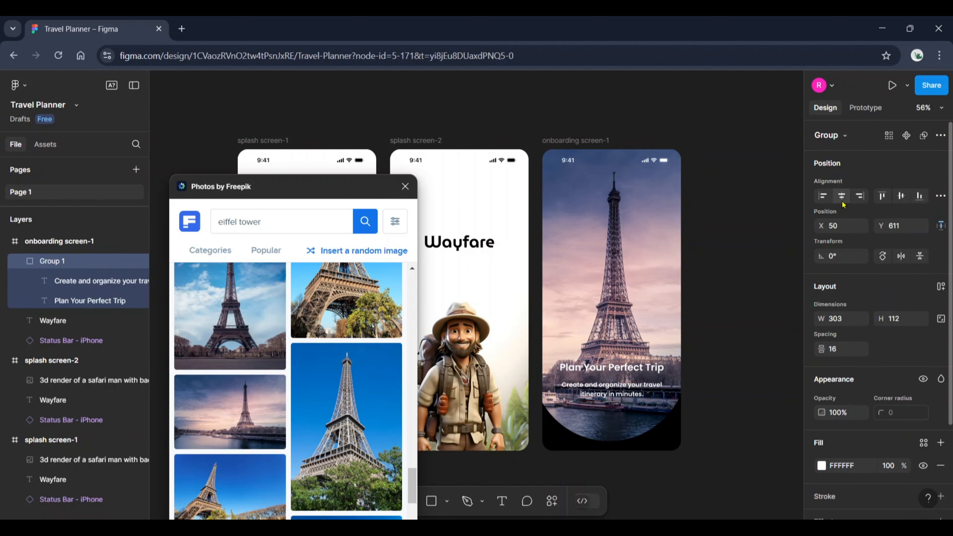
pyautogui.click(711, 401)
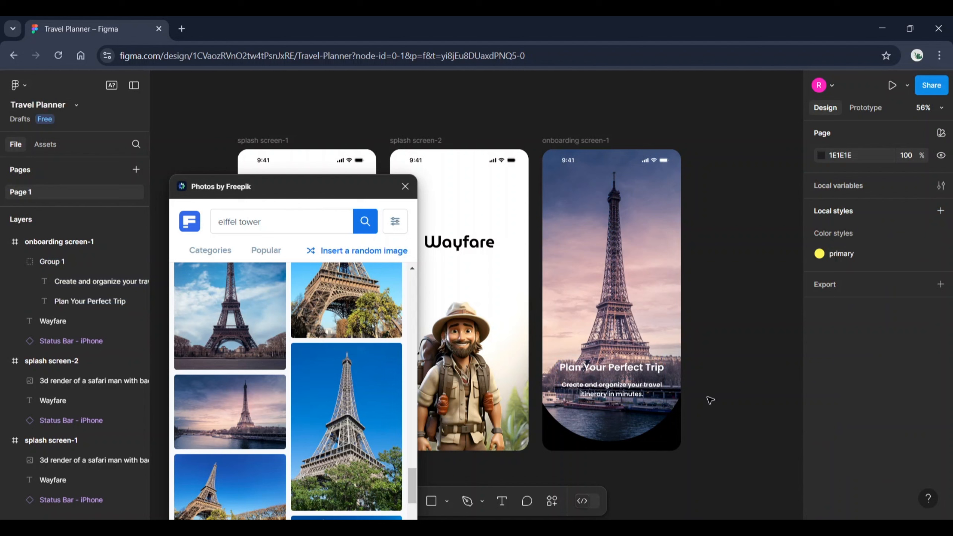
# - Draw an ellipse about 69 × 47 below the description in onboarding screen-1 and move the Freepik window clear of the canvas
pyautogui.click(447, 505)
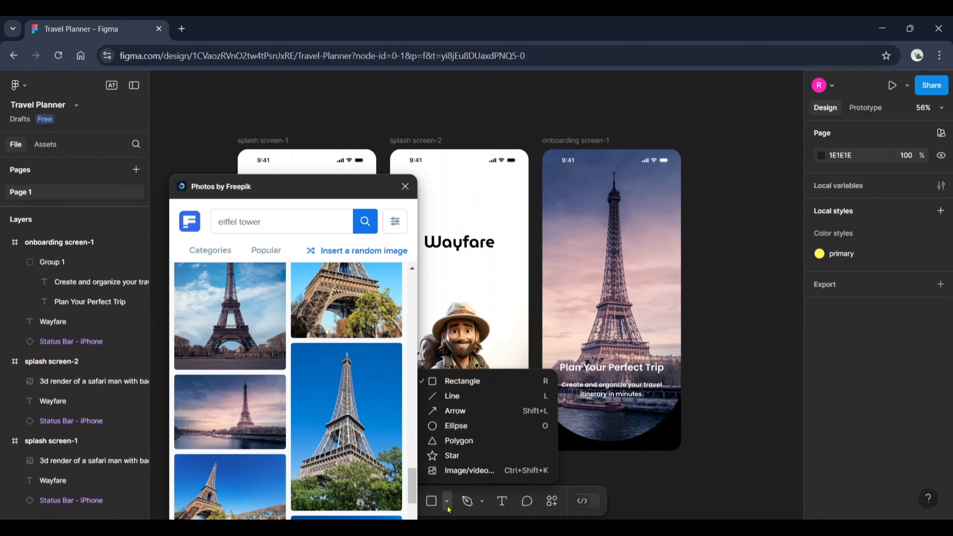
pyautogui.click(454, 428)
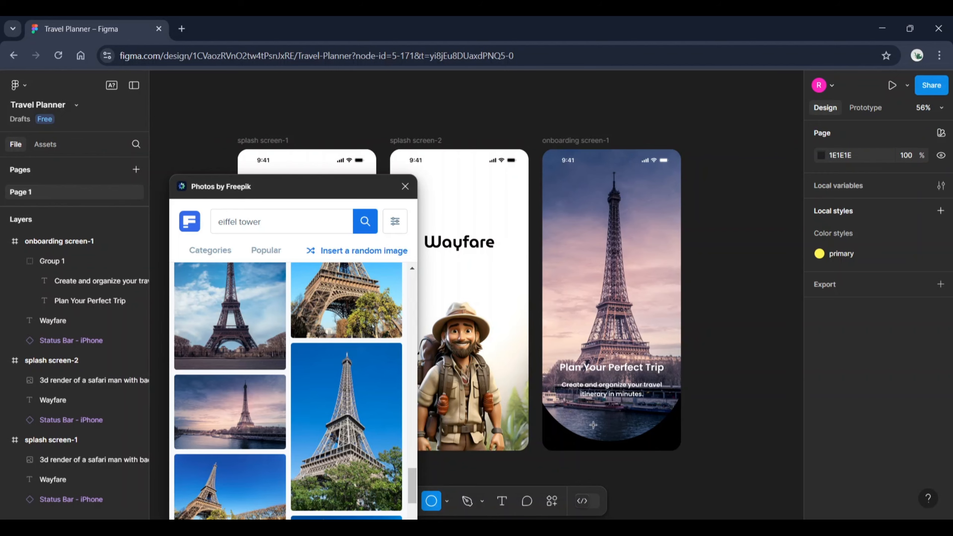
pyautogui.moveTo(573, 412); pyautogui.dragTo(592, 425)
pyautogui.scroll(3, 592, 422)
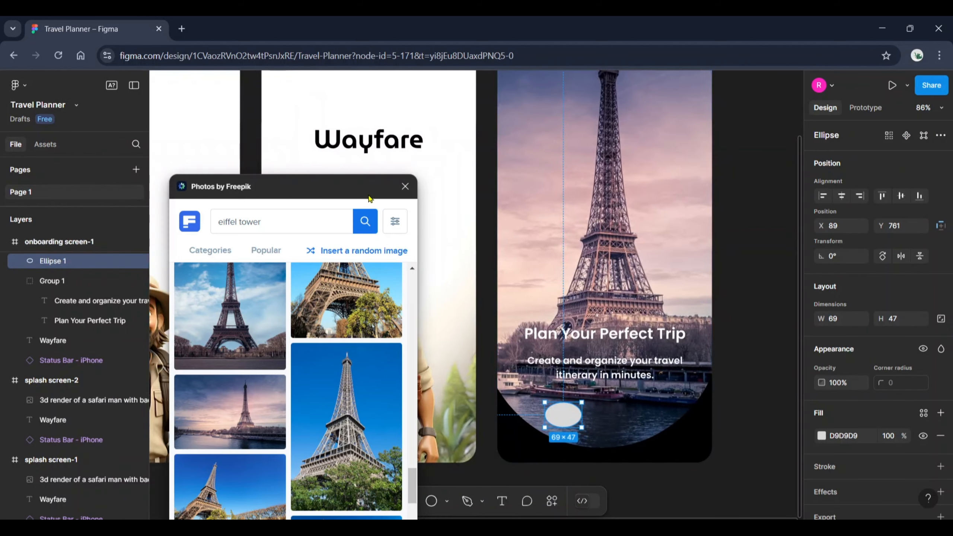
pyautogui.moveTo(356, 204); pyautogui.dragTo(187, 438)
pyautogui.scroll(3, 629, 398)
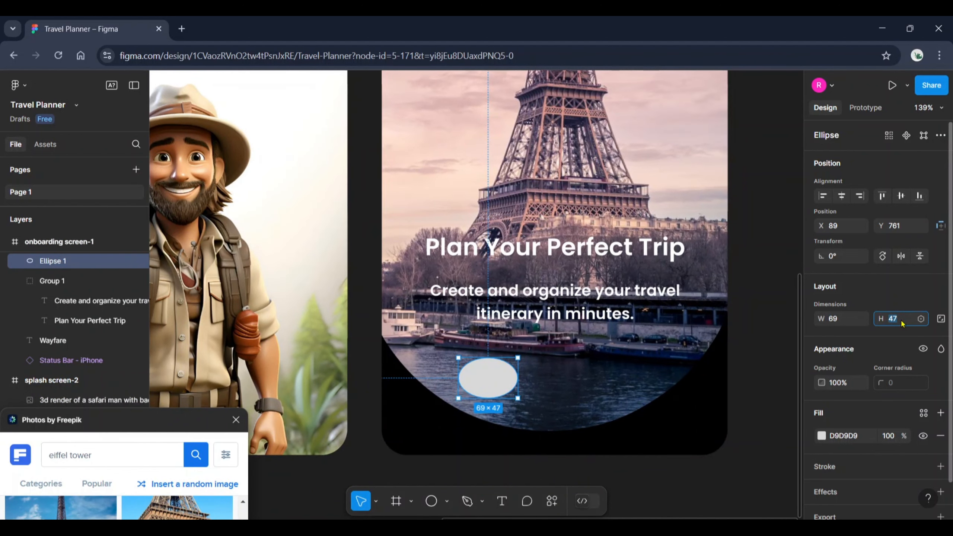
# - Resize the ellipse to 8 × 8 and duplicate it twice to form a horizontal row of three dots spaced 4 apart
pyautogui.press('Return')
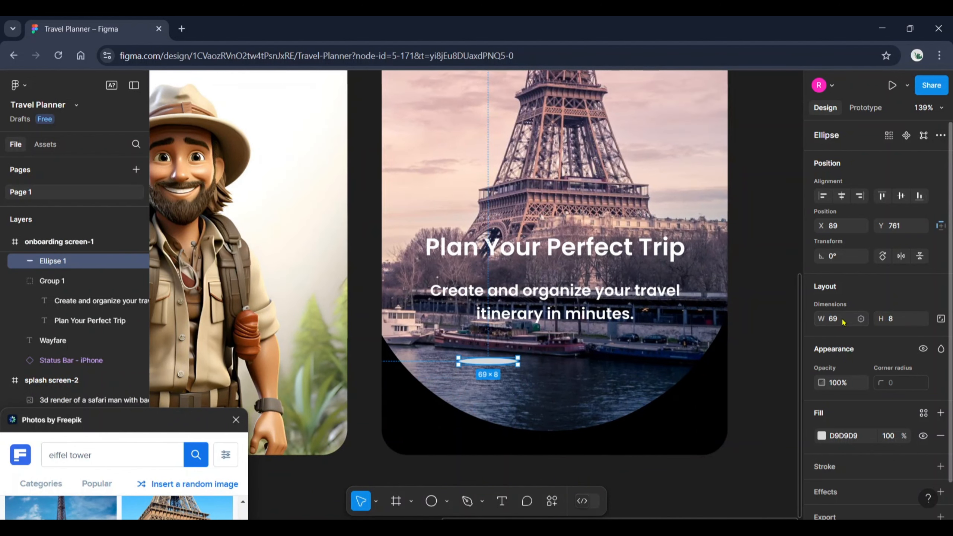
pyautogui.press('Return')
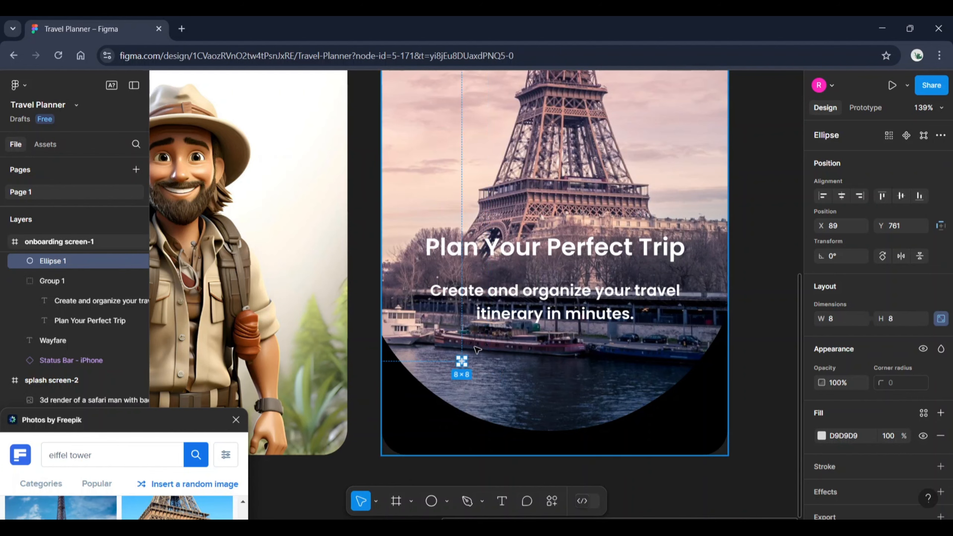
pyautogui.scroll(5, 464, 359)
pyautogui.hotkey('ctrl', 'd')
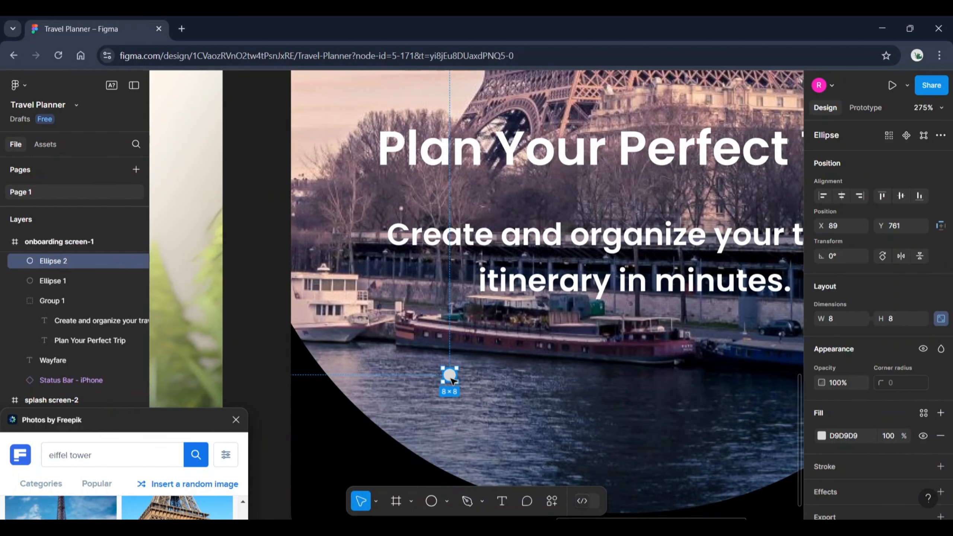
pyautogui.moveTo(452, 373); pyautogui.dragTo(474, 377)
pyautogui.hotkey('ctrl', 'd')
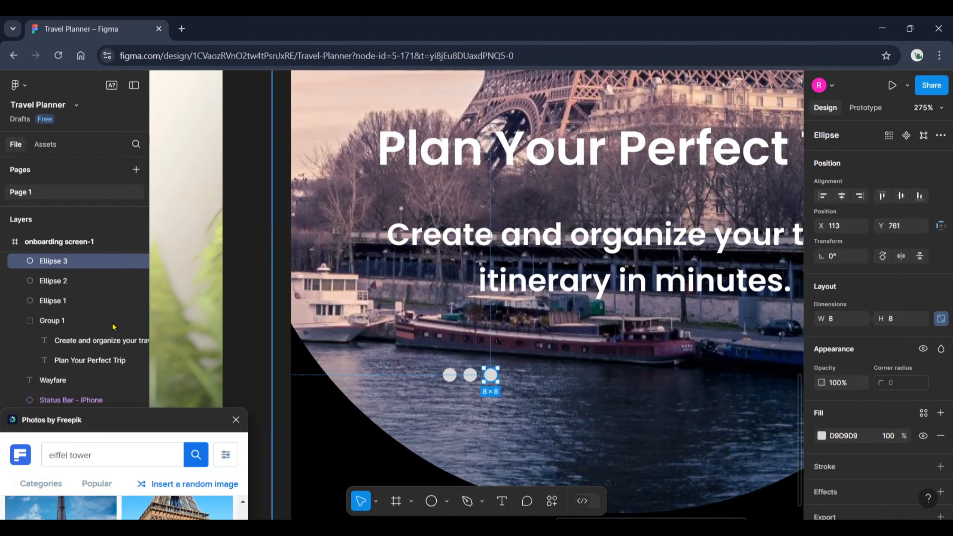
# - Wrap the three dots in an auto layout frame and apply the primary colour style to the first dot
pyautogui.keyDown('shift'); pyautogui.click(85, 300); pyautogui.keyUp('shift')
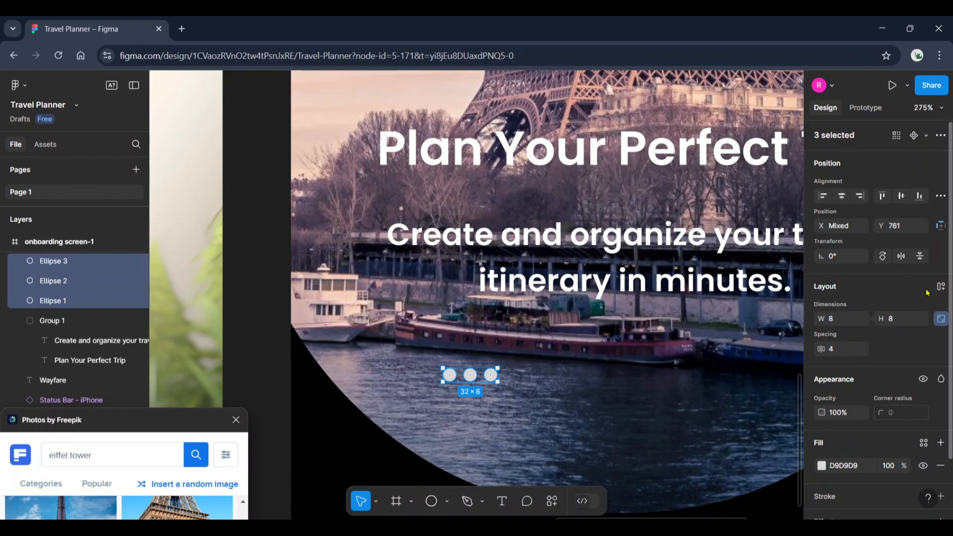
pyautogui.click(941, 287)
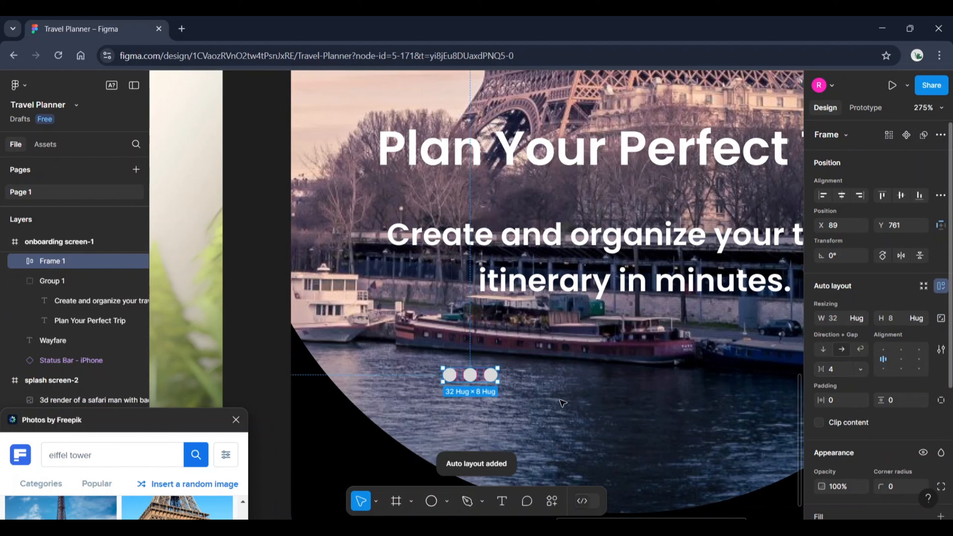
pyautogui.doubleClick(451, 377)
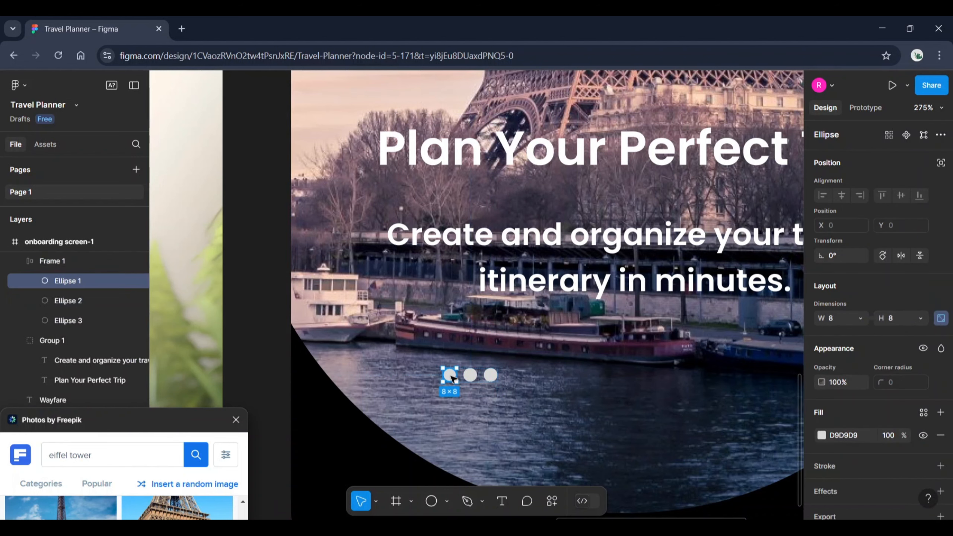
pyautogui.click(923, 413)
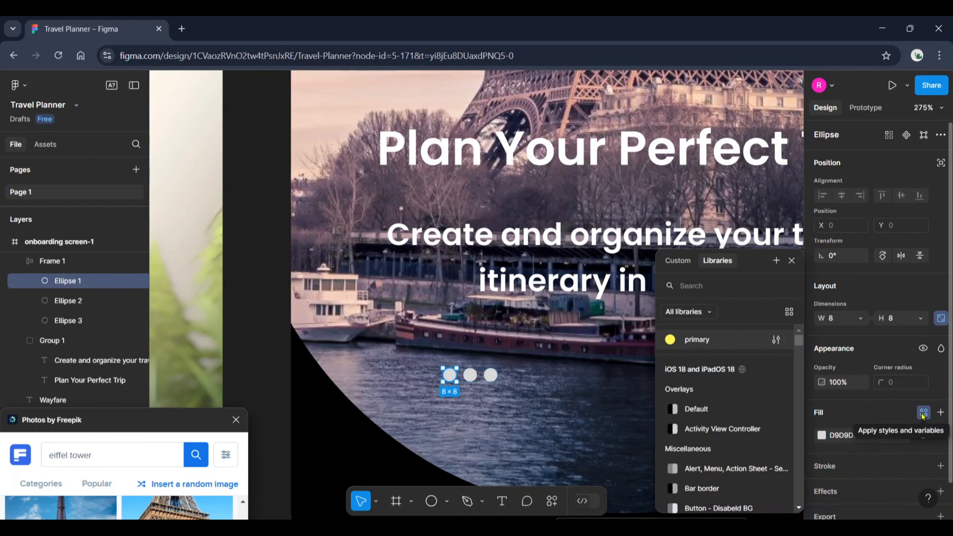
pyautogui.click(713, 340)
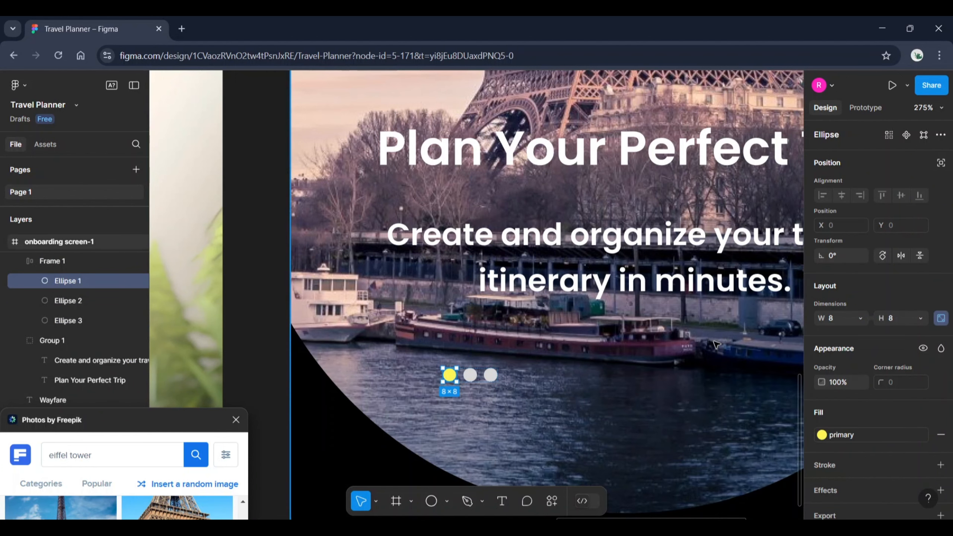
pyautogui.click(261, 366)
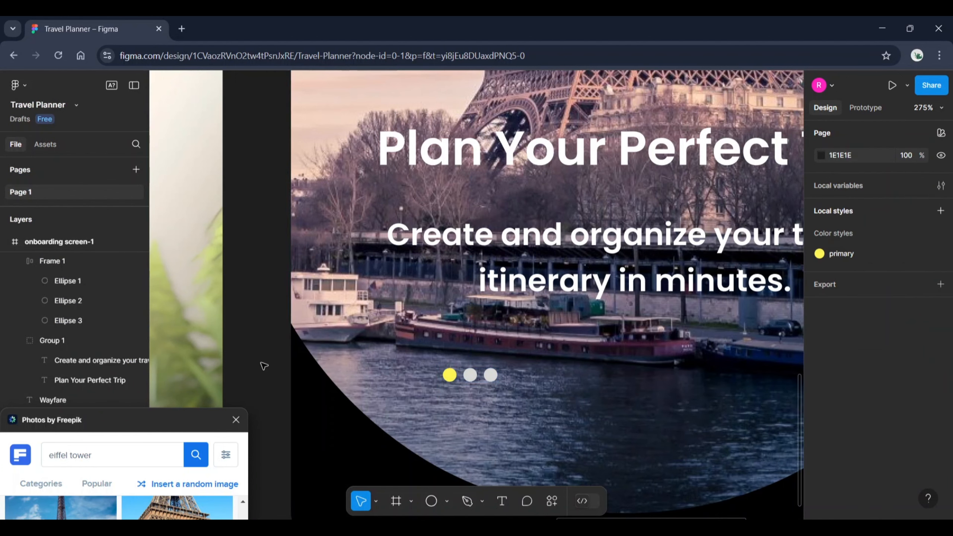
# - Move the dots frame below the description, to about X 194, Y 756 in onboarding screen-1
pyautogui.click(486, 379)
pyautogui.scroll(-3, 466, 378)
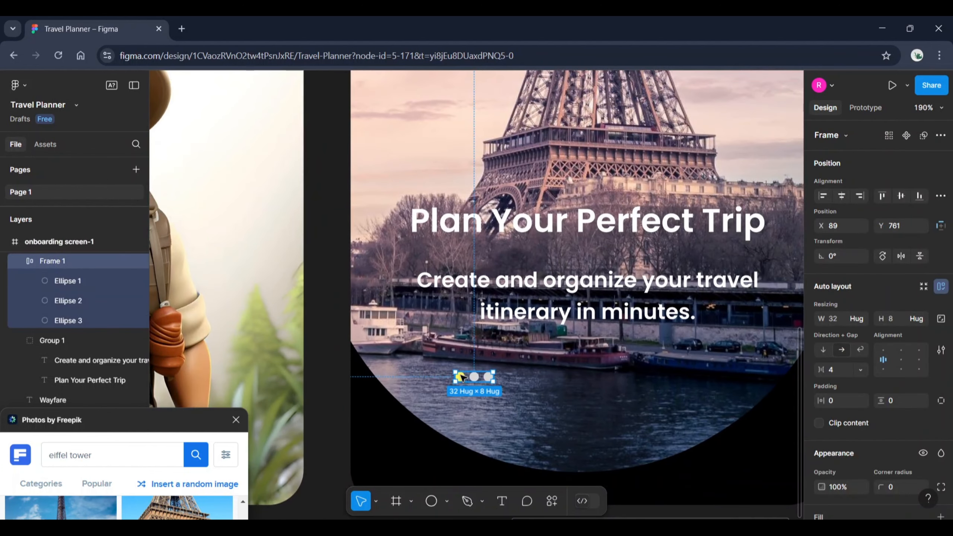
pyautogui.moveTo(474, 377); pyautogui.dragTo(598, 374)
pyautogui.scroll(-2, 598, 374)
pyautogui.hscroll(3, 598, 374)
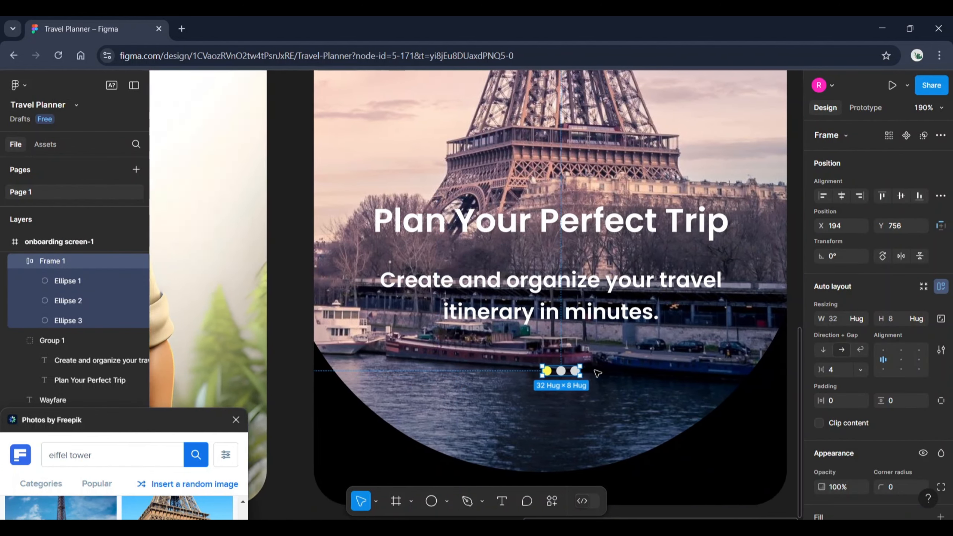
pyautogui.click(488, 480)
# - Draw a rectangle about 131 × 33 below the dots for the button background
pyautogui.click(450, 505)
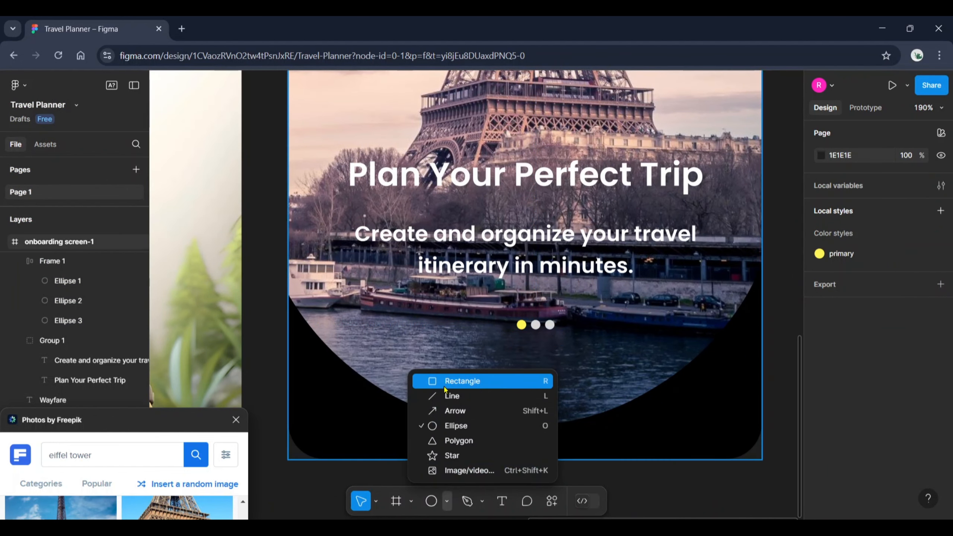
pyautogui.click(462, 381)
pyautogui.moveTo(447, 356); pyautogui.dragTo(602, 395)
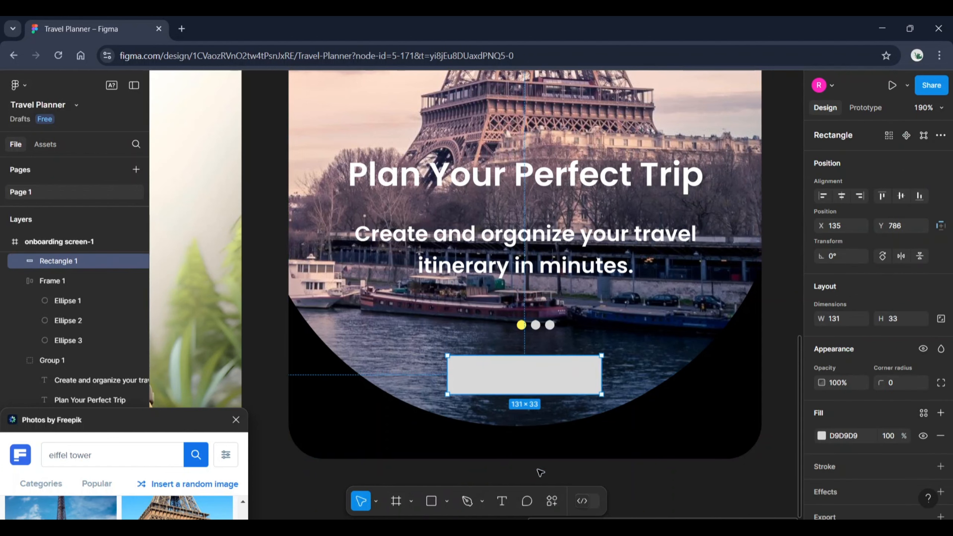
pyautogui.click(538, 472)
# - Copy the description text onto the rectangle, replace its wording with "Get Started" and make the text box auto width
pyautogui.click(536, 271)
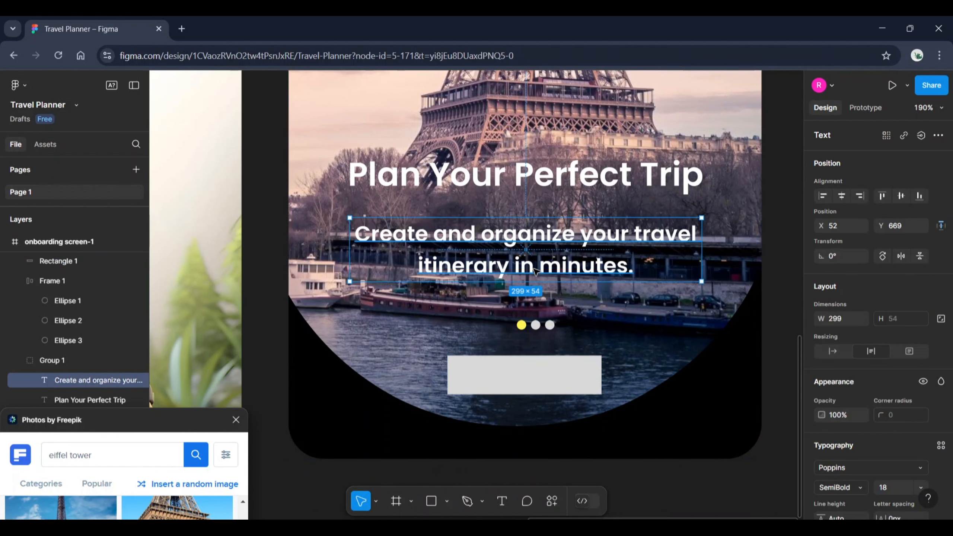
pyautogui.click(693, 376)
pyautogui.hotkey('ctrl', 'v')
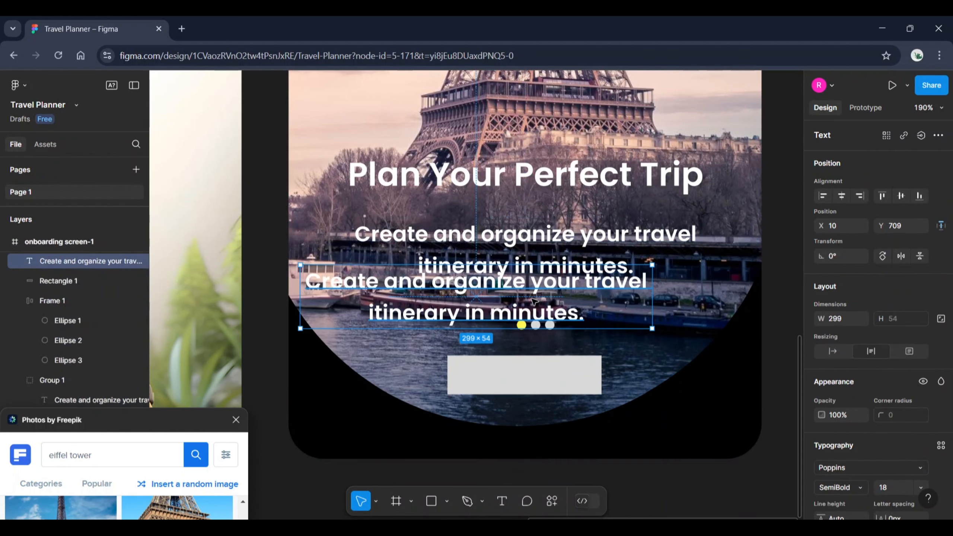
pyautogui.moveTo(533, 300); pyautogui.dragTo(587, 390)
pyautogui.press('Return')
pyautogui.write('G')
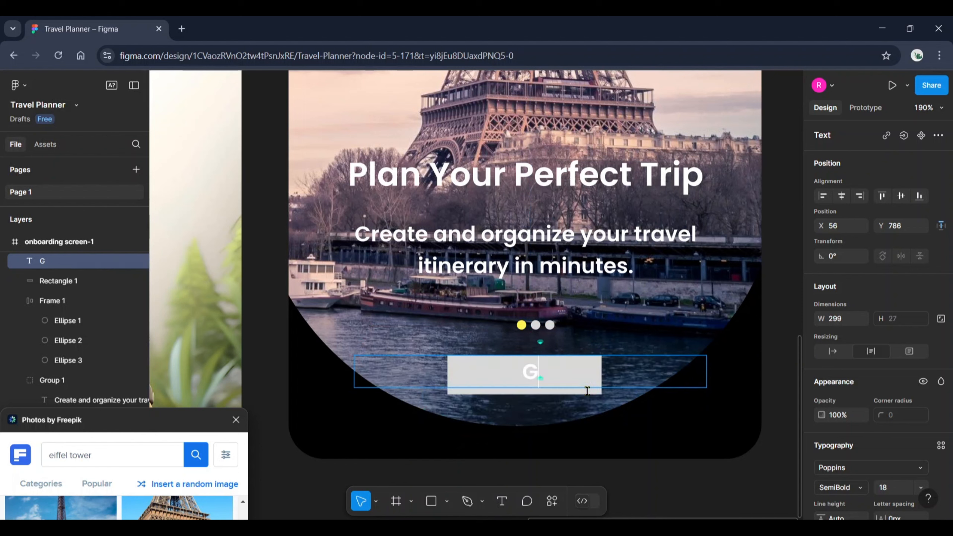
pyautogui.write('et Started')
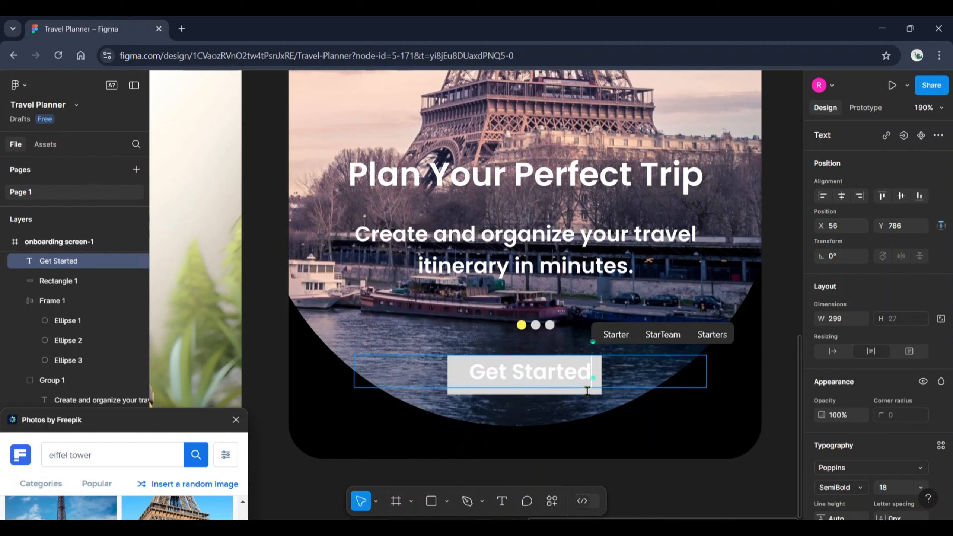
pyautogui.click(832, 354)
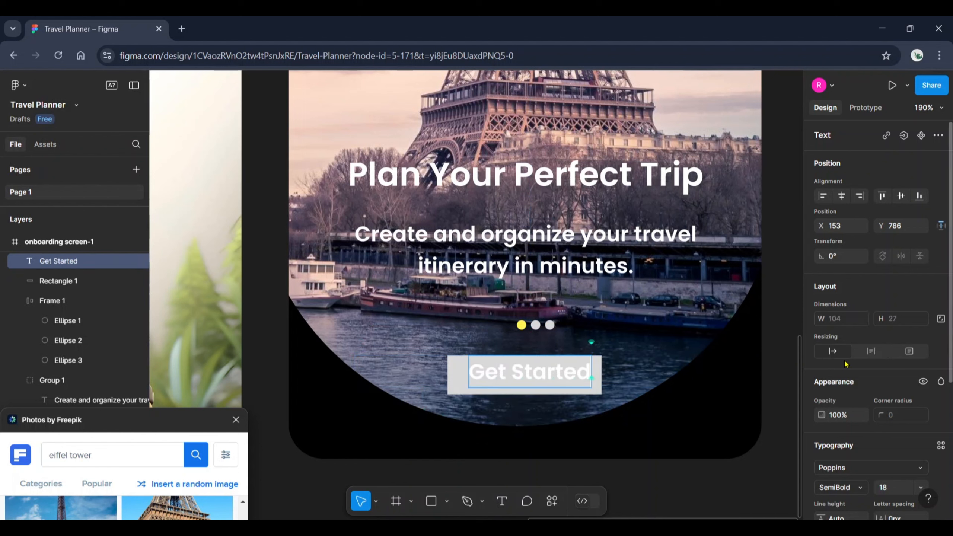
# - Set the Get Started text to font size 16 and Regular weight
pyautogui.scroll(-3, 878, 405)
pyautogui.hotkey('ctrl', 'a')
pyautogui.click(901, 389)
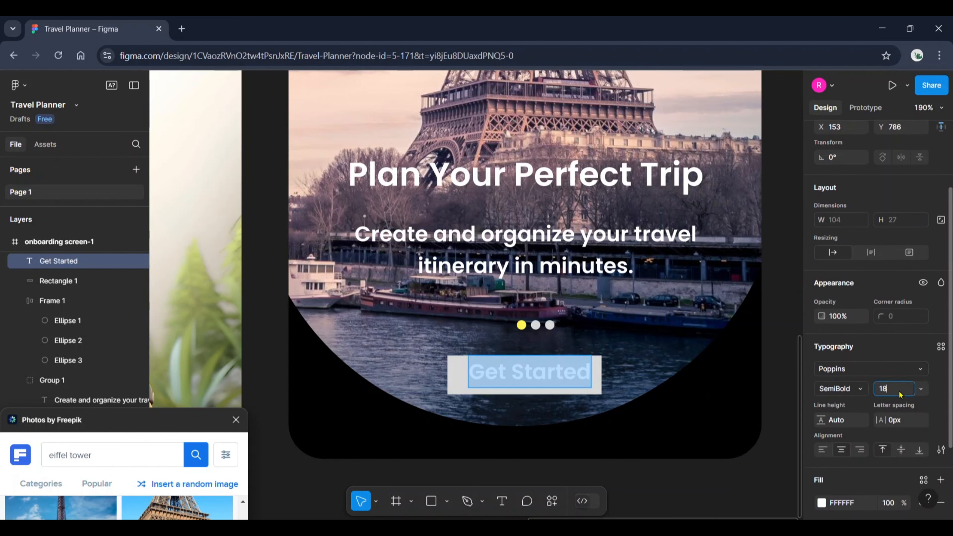
pyautogui.write('16')
pyautogui.press('Return')
pyautogui.click(863, 389)
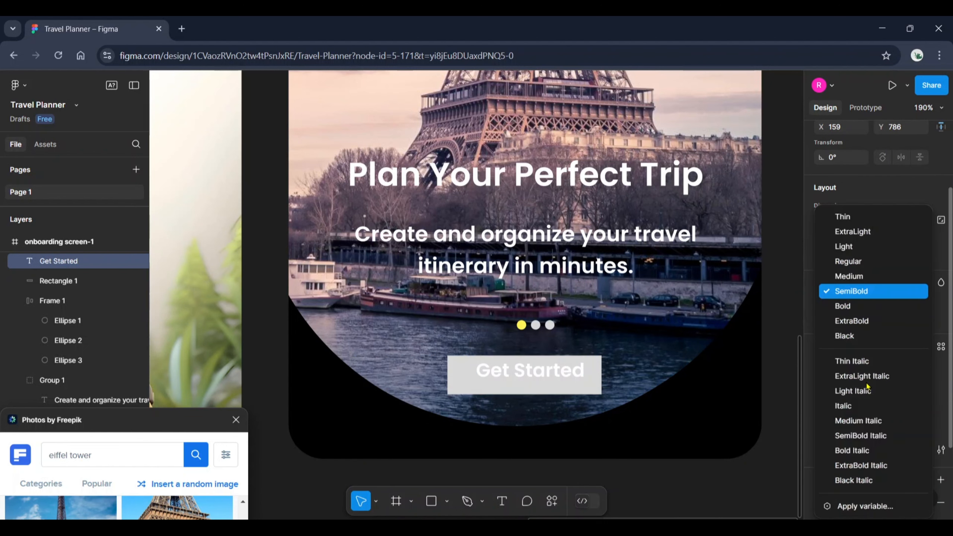
pyautogui.click(846, 263)
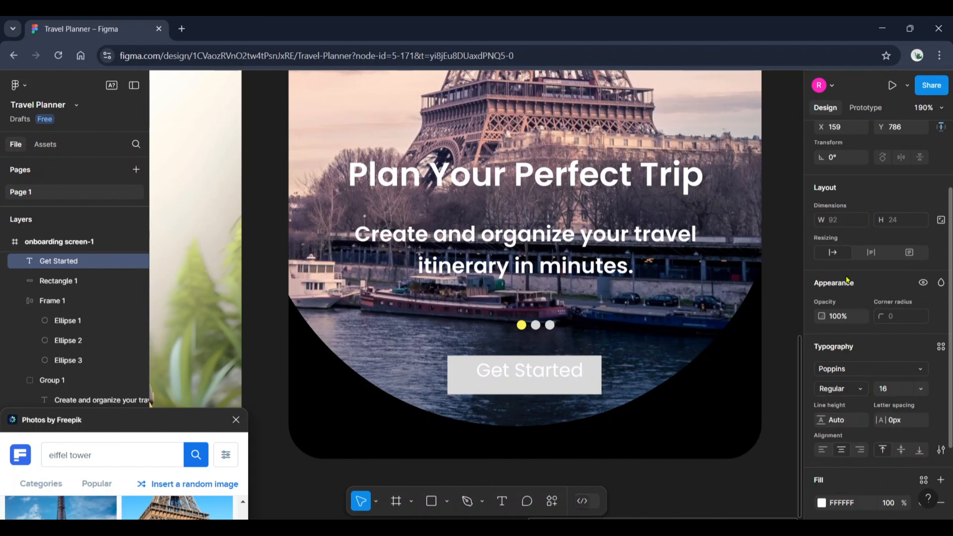
# - Change the Get Started text's fill colour to 111111
pyautogui.scroll(-3, 866, 391)
pyautogui.click(865, 398)
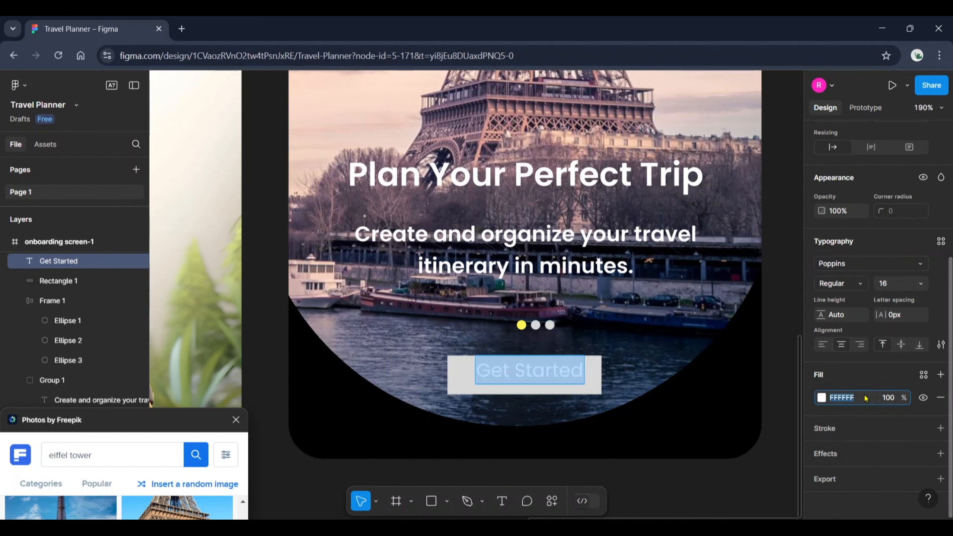
pyautogui.press('Return')
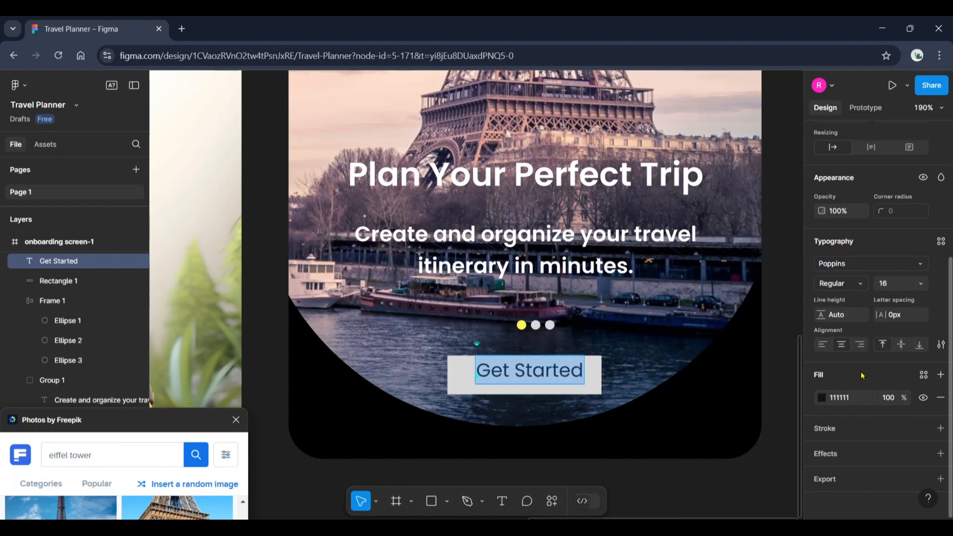
pyautogui.press('Escape')
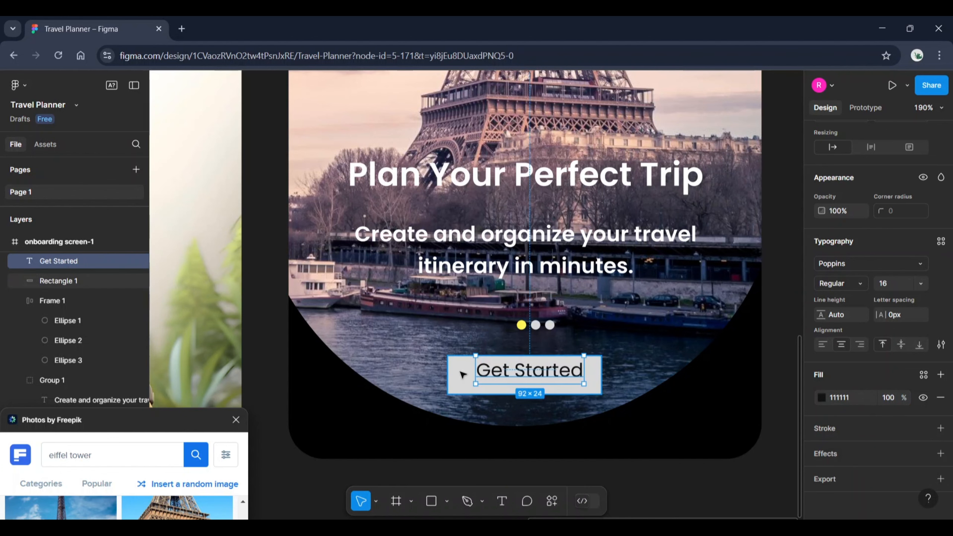
# - Align the Get Started text and the rectangle on their horizontal and vertical centres
pyautogui.keyDown('shift'); pyautogui.click(459, 373); pyautogui.keyUp('shift')
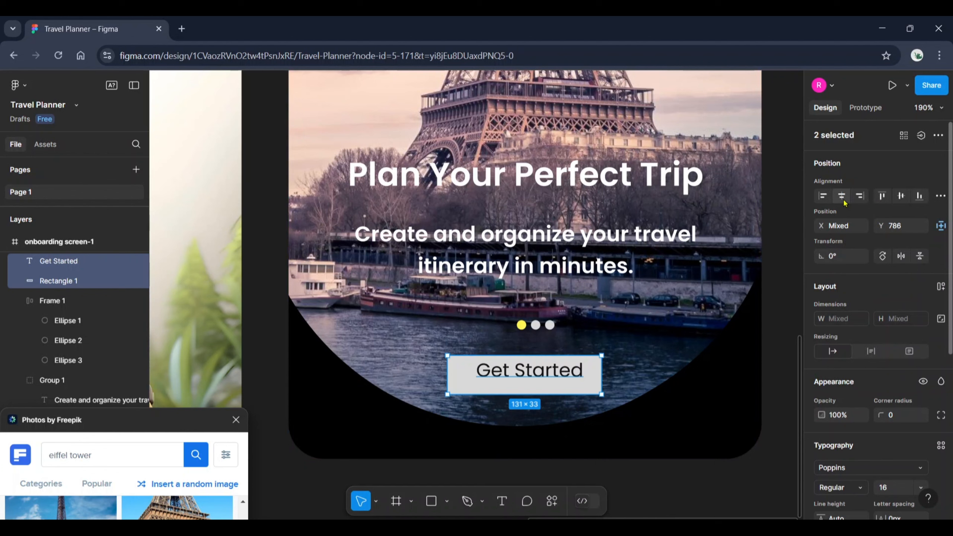
pyautogui.click(842, 196)
pyautogui.click(901, 196)
# - Turn the Get Started text and rectangle into an auto layout frame and set its height to 44
pyautogui.scroll(-5, 883, 325)
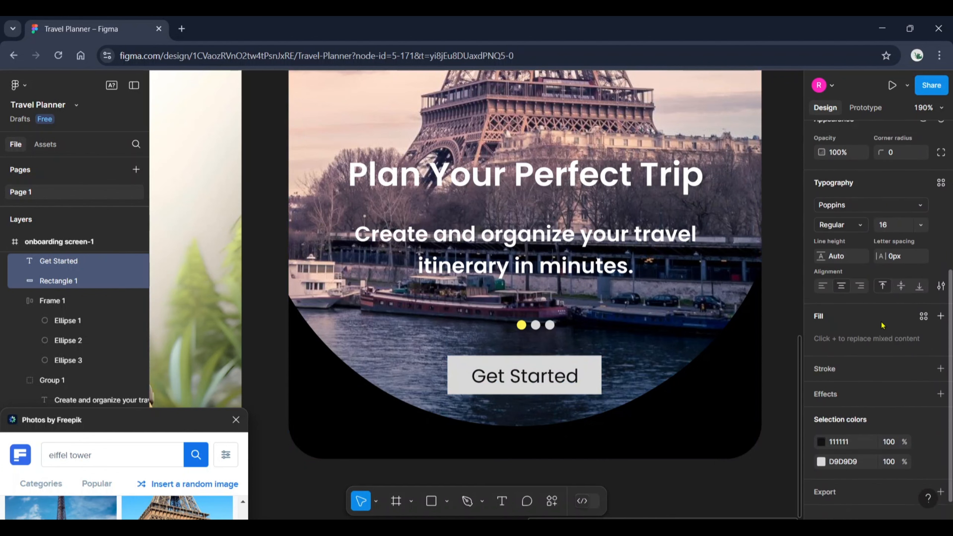
pyautogui.scroll(5, 932, 225)
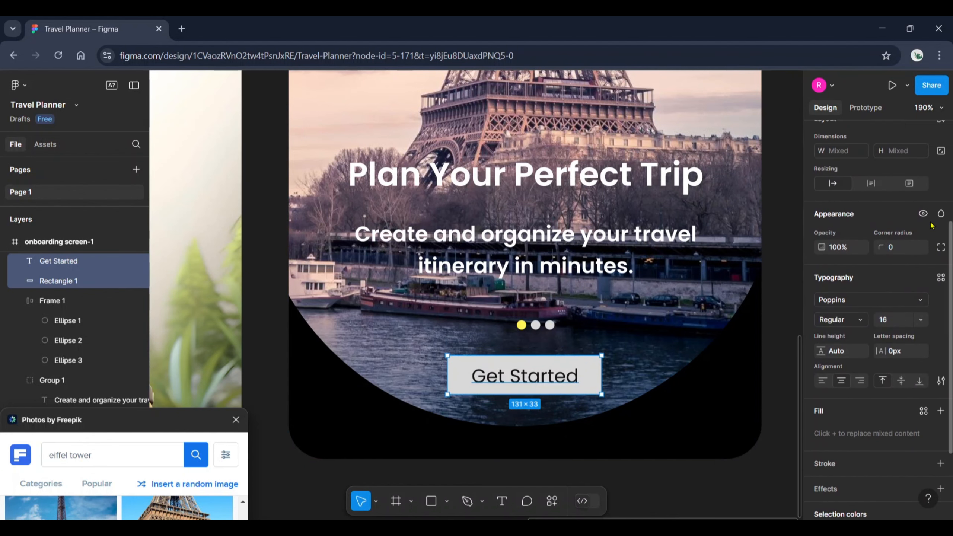
pyautogui.scroll(5, 932, 225)
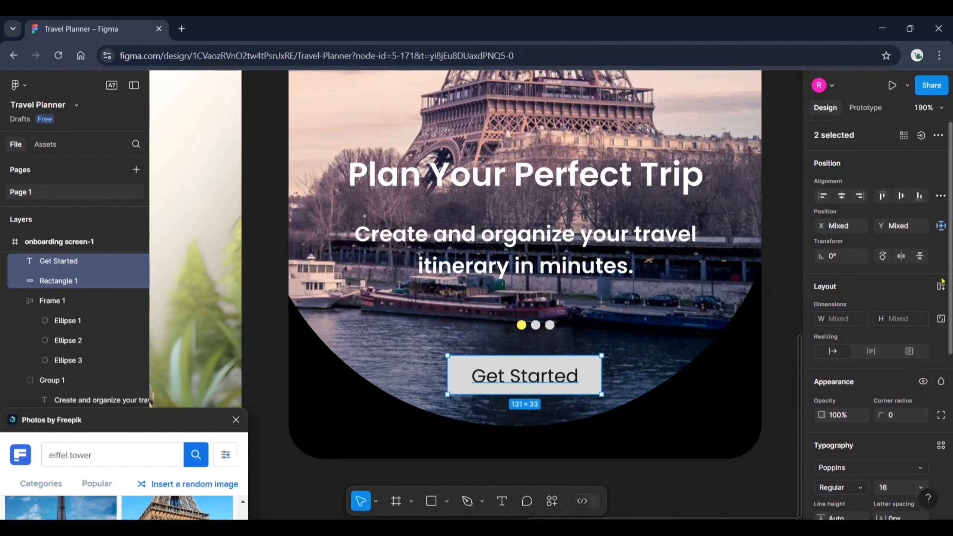
pyautogui.click(940, 289)
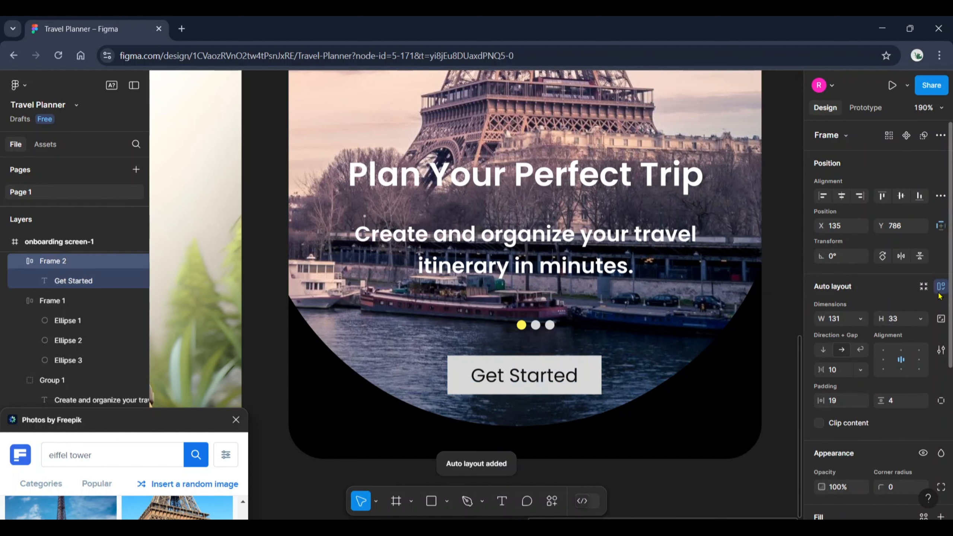
pyautogui.click(902, 319)
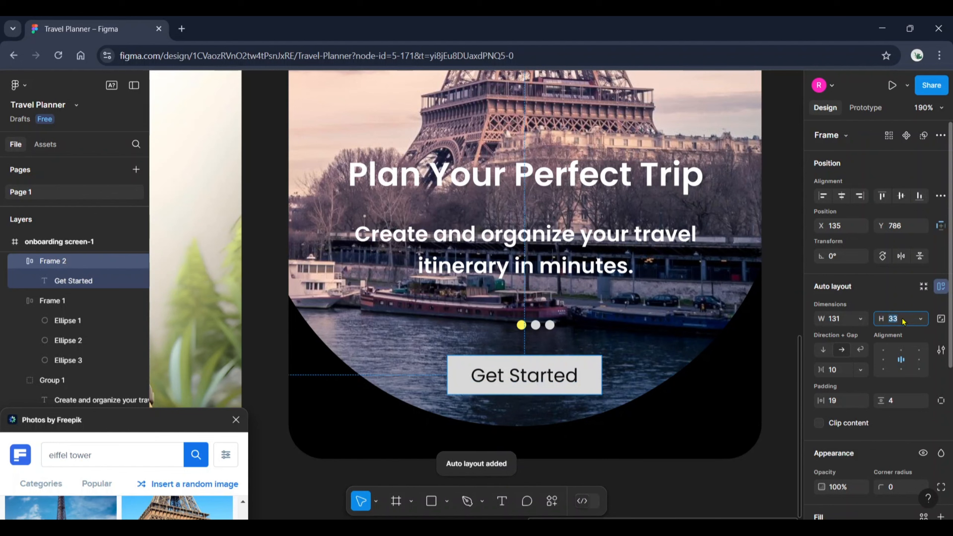
pyautogui.write('44')
pyautogui.press('Return')
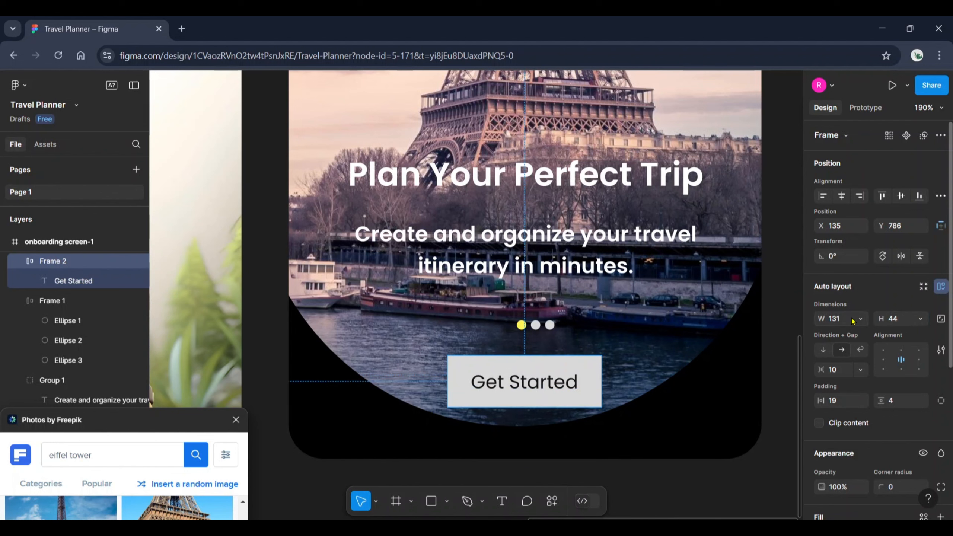
# - Make the button frame's width hug its contents and set its horizontal padding to 32
pyautogui.click(863, 319)
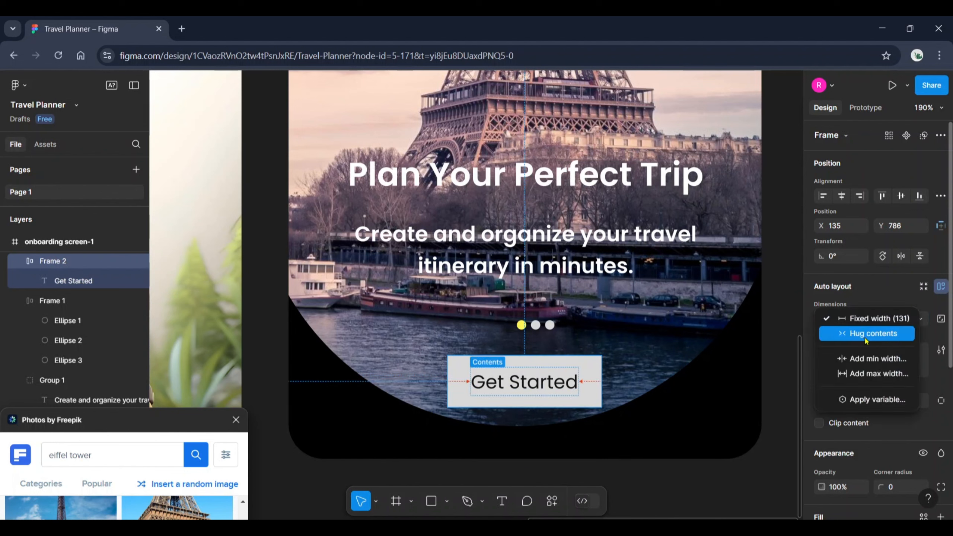
pyautogui.click(865, 338)
pyautogui.click(846, 406)
pyautogui.write('3')
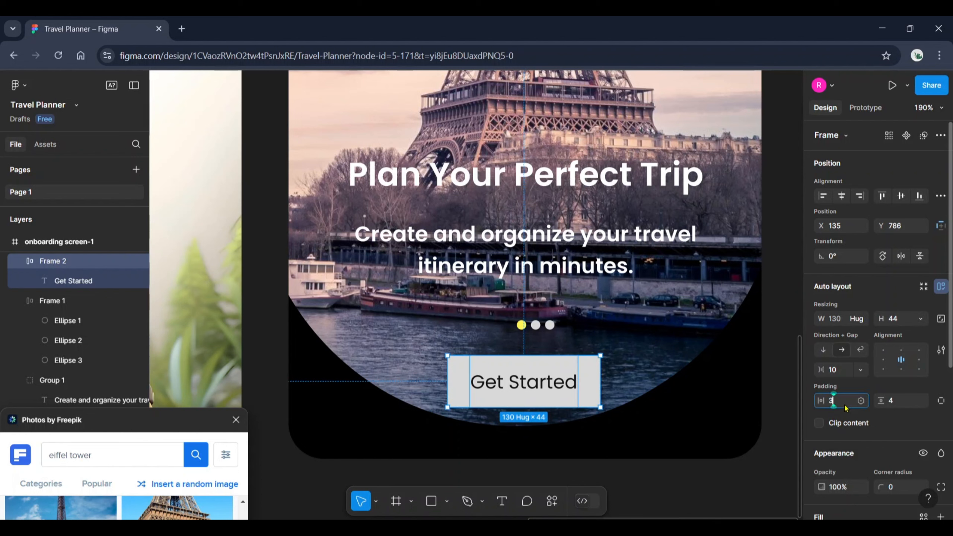
pyautogui.write('2')
pyautogui.press('Return')
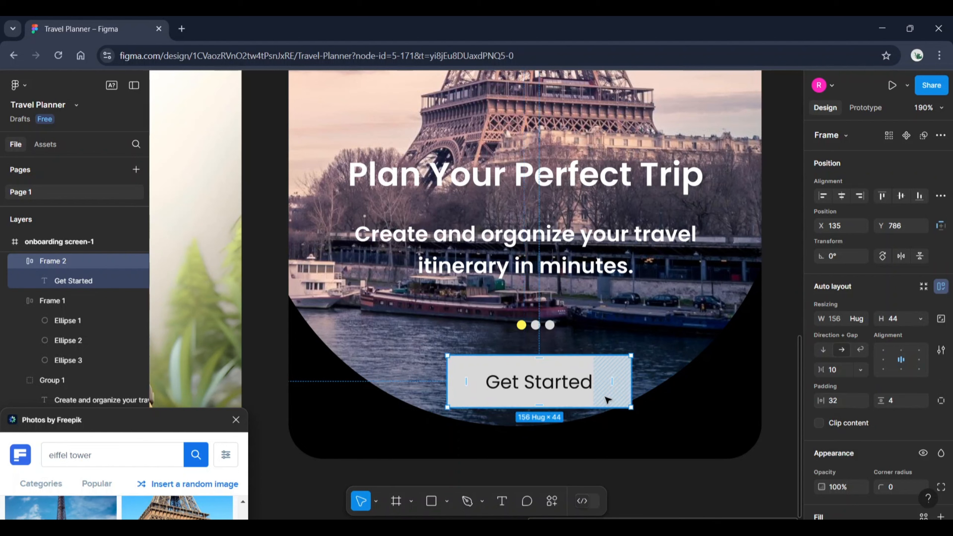
# - Give the Get Started button frame a corner radius of 100 and fill it with the primary colour style
pyautogui.scroll(-3, 844, 432)
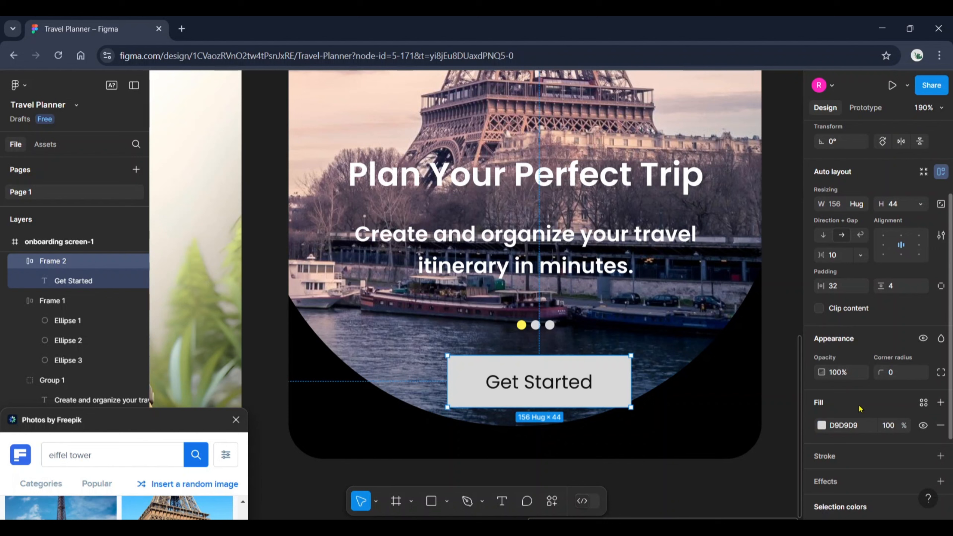
pyautogui.click(901, 376)
pyautogui.write('100')
pyautogui.press('Return')
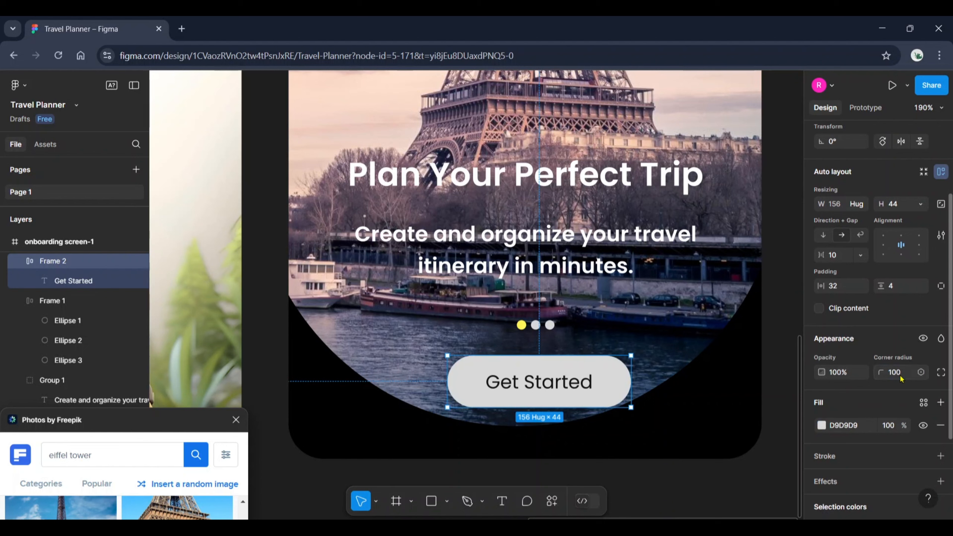
pyautogui.click(924, 405)
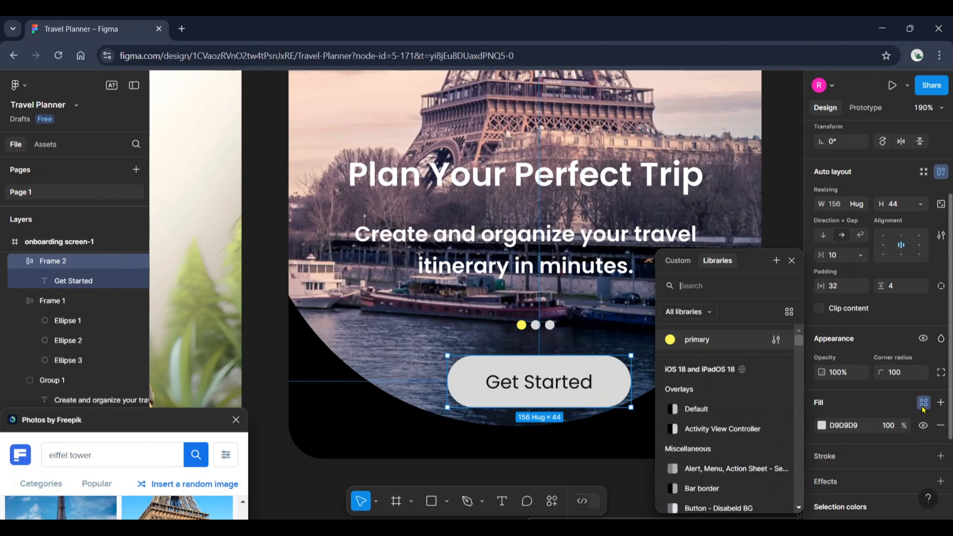
pyautogui.click(700, 342)
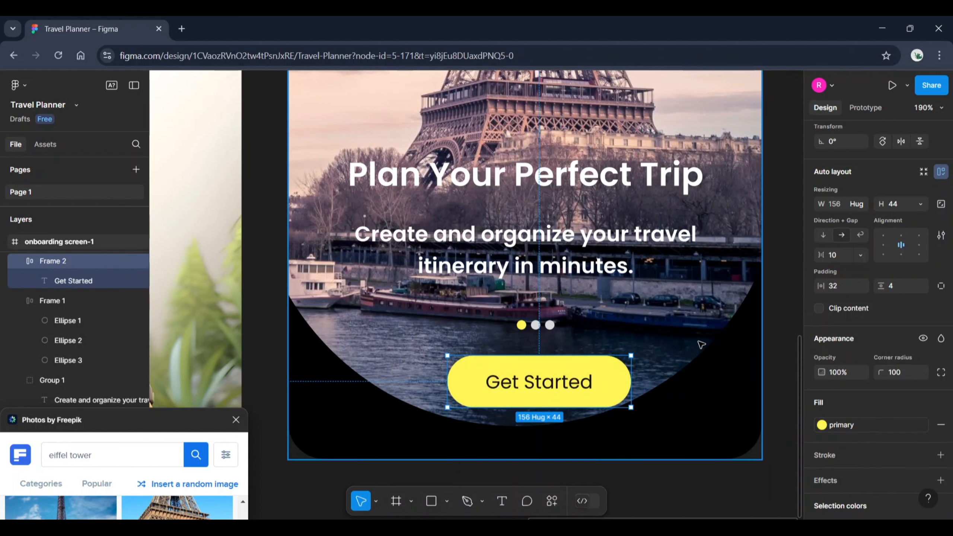
pyautogui.click(262, 334)
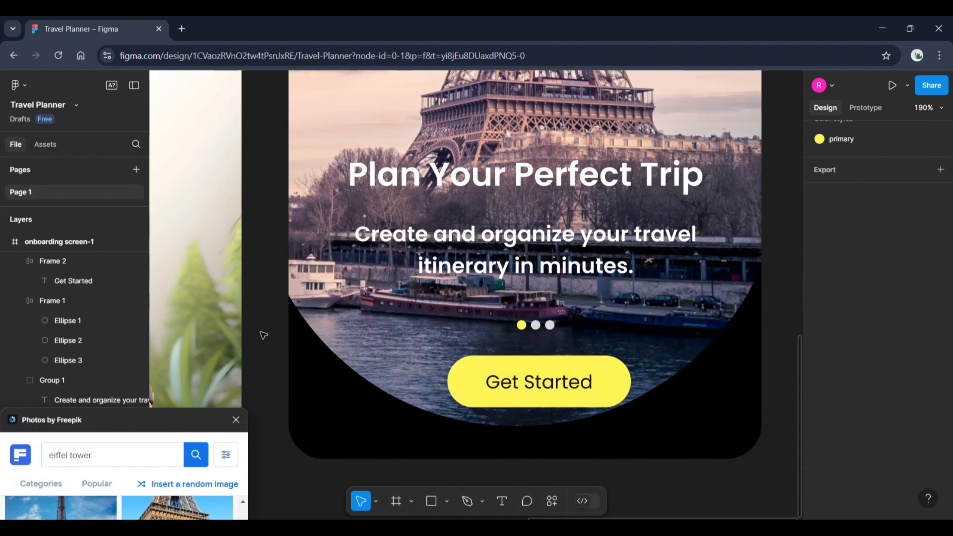
# - Duplicate the Get Started text, place the copy below the button outside its frame, and change its wording to "Skip Now"
pyautogui.doubleClick(507, 392)
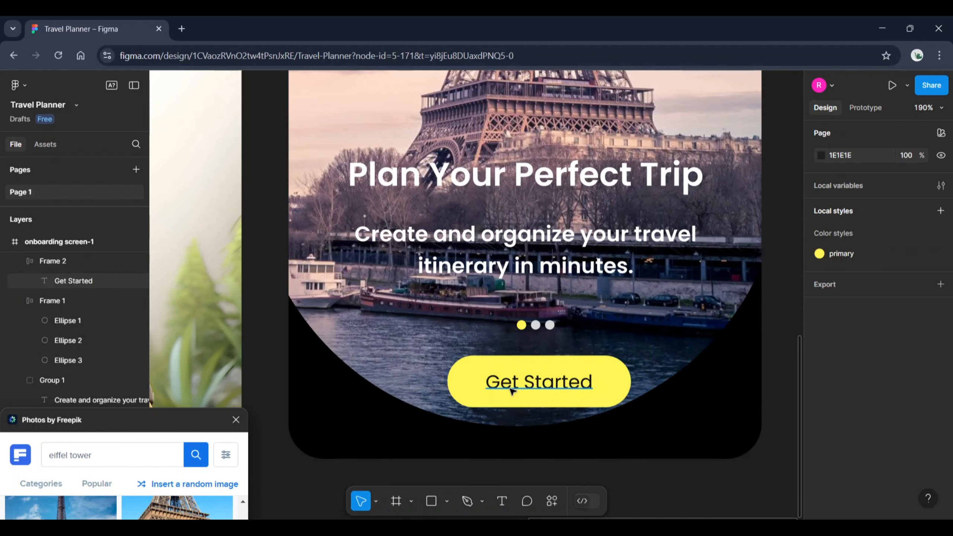
pyautogui.click(789, 391)
pyautogui.hotkey('ctrl', 'v')
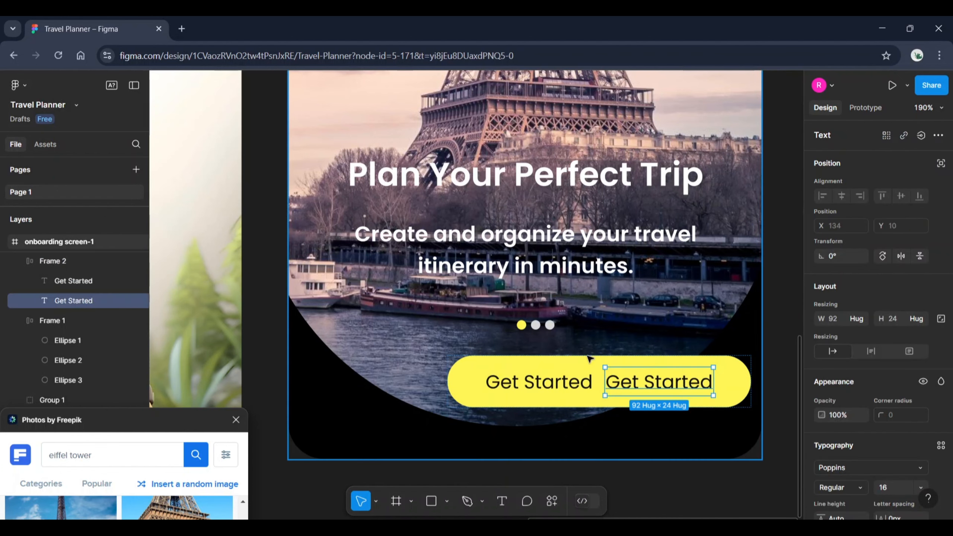
pyautogui.moveTo(657, 390); pyautogui.dragTo(549, 443)
pyautogui.doubleClick(549, 443)
pyautogui.write('S')
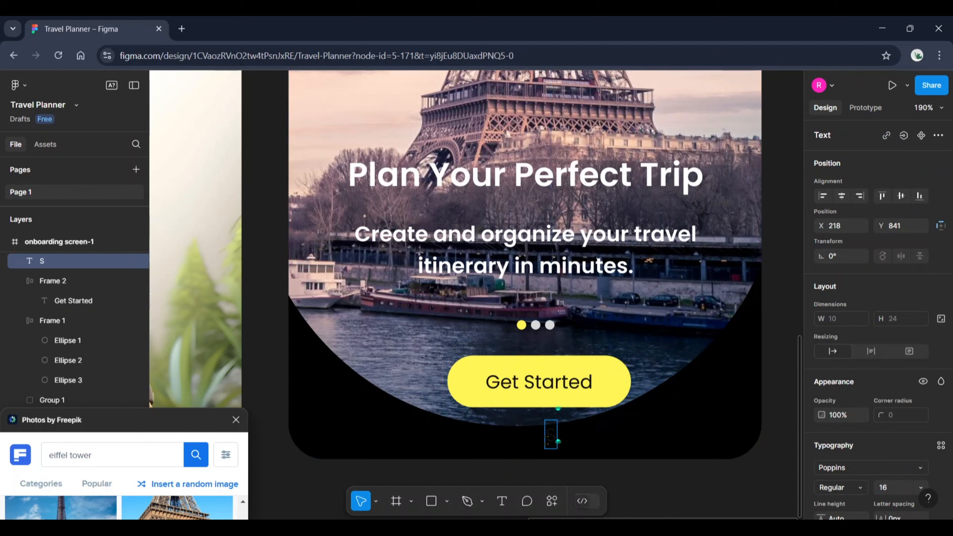
pyautogui.write('kip Now')
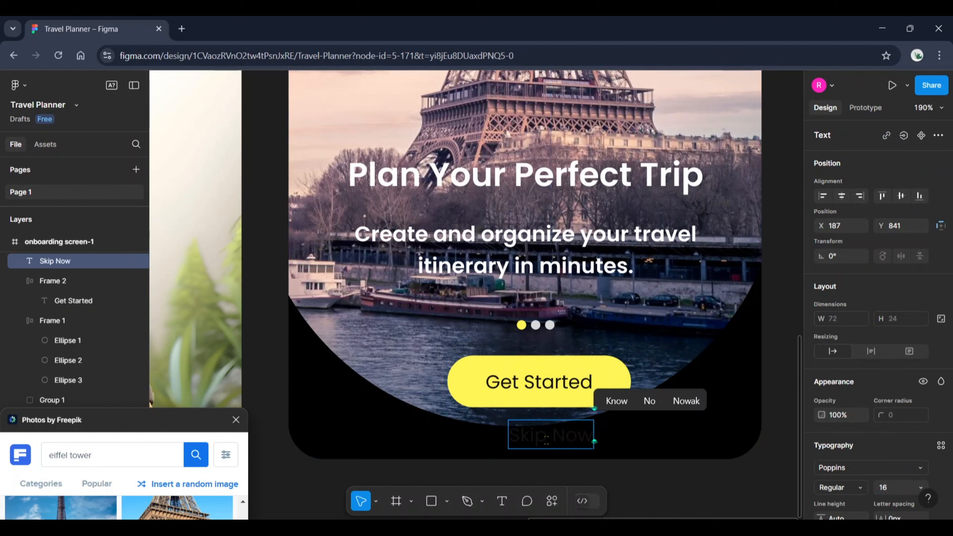
# - Change the Skip Now text's fill colour to BBBBBB and its font size to 14
pyautogui.hotkey('ctrl', 'a')
pyautogui.scroll(-5, 876, 455)
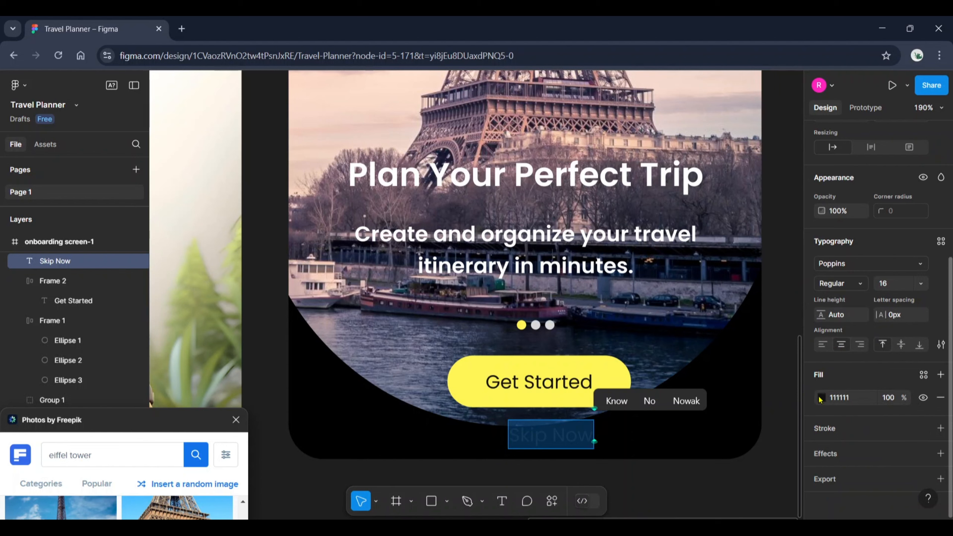
pyautogui.click(821, 399)
pyautogui.moveTo(681, 274); pyautogui.dragTo(626, 259)
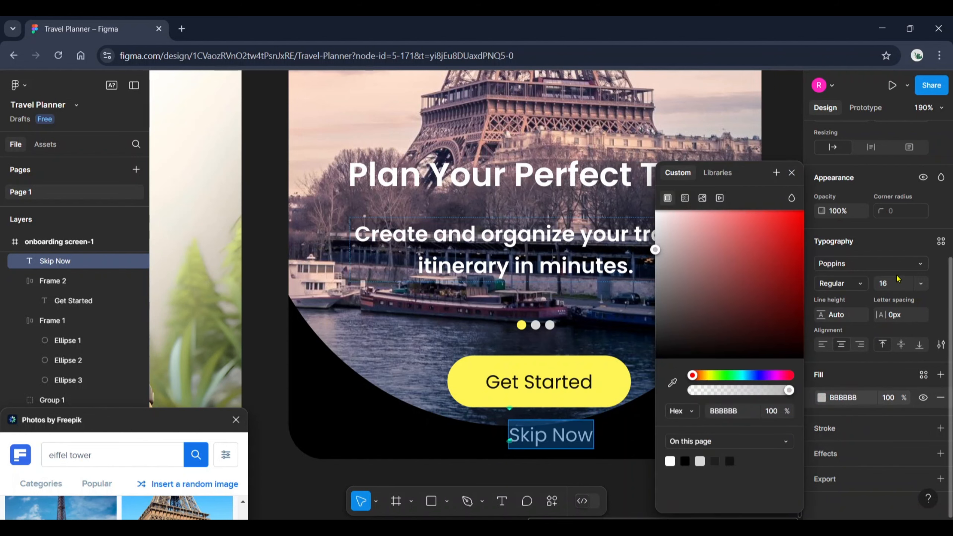
pyautogui.click(901, 288)
pyautogui.write('14')
pyautogui.press('Return')
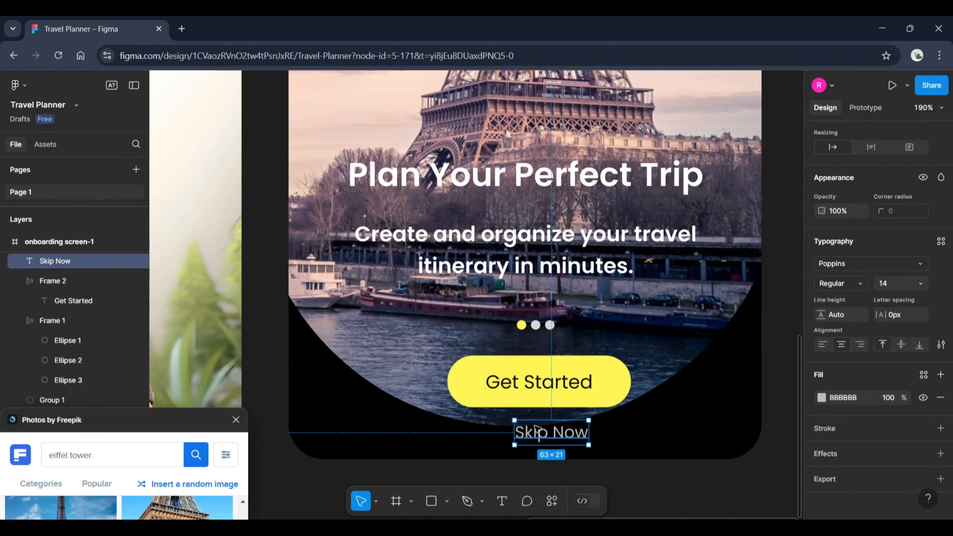
# - Centre the Skip Now text horizontally in the screen frame and nudge it up to Y 837
pyautogui.click(564, 390)
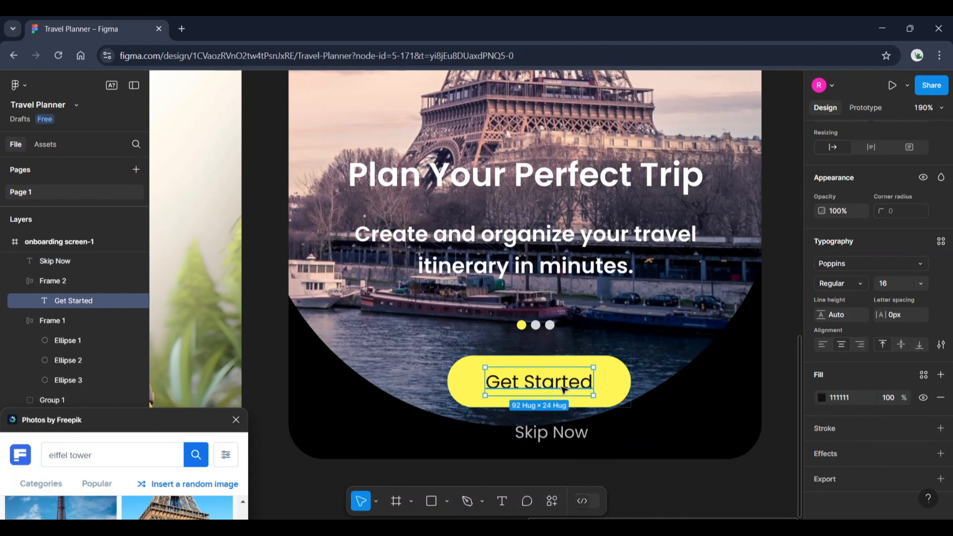
pyautogui.click(569, 432)
pyautogui.press('alt')
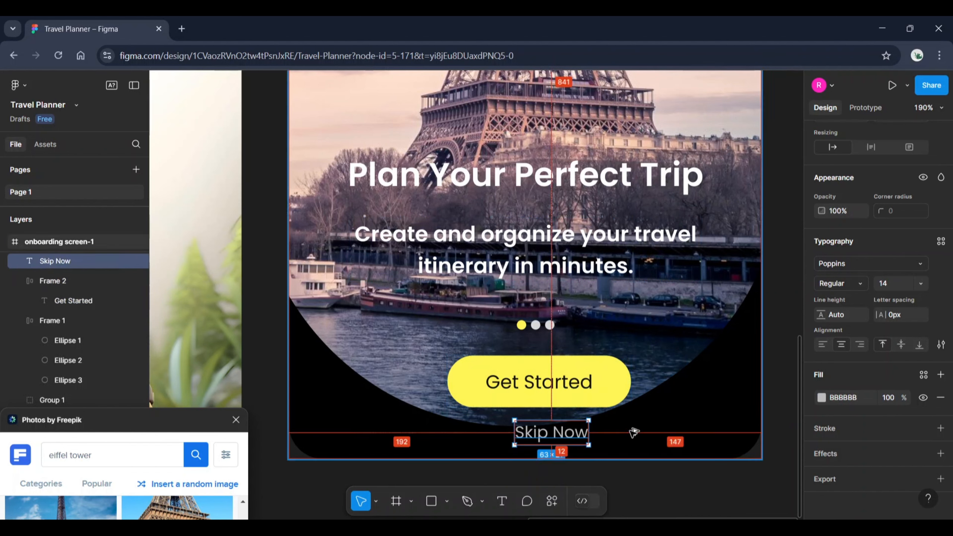
pyautogui.scroll(5, 885, 401)
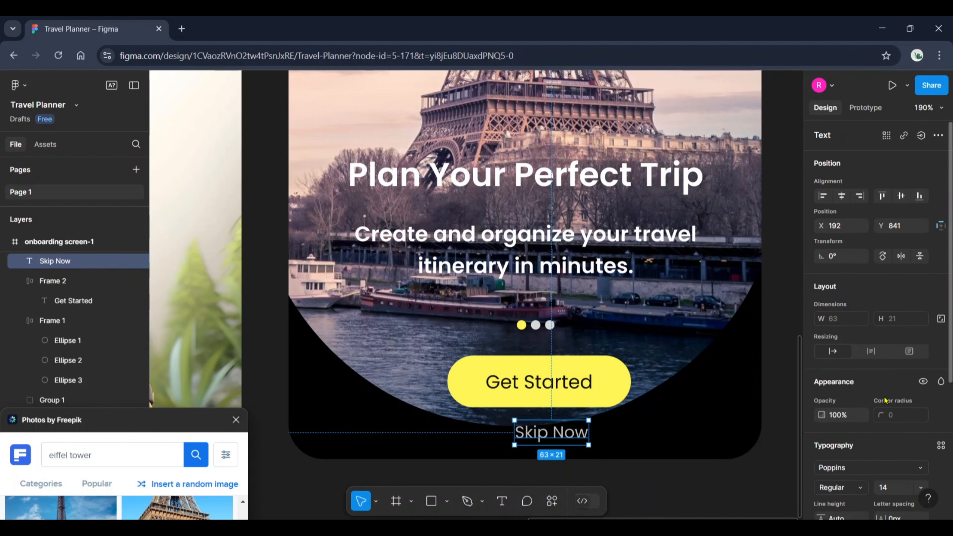
pyautogui.click(842, 196)
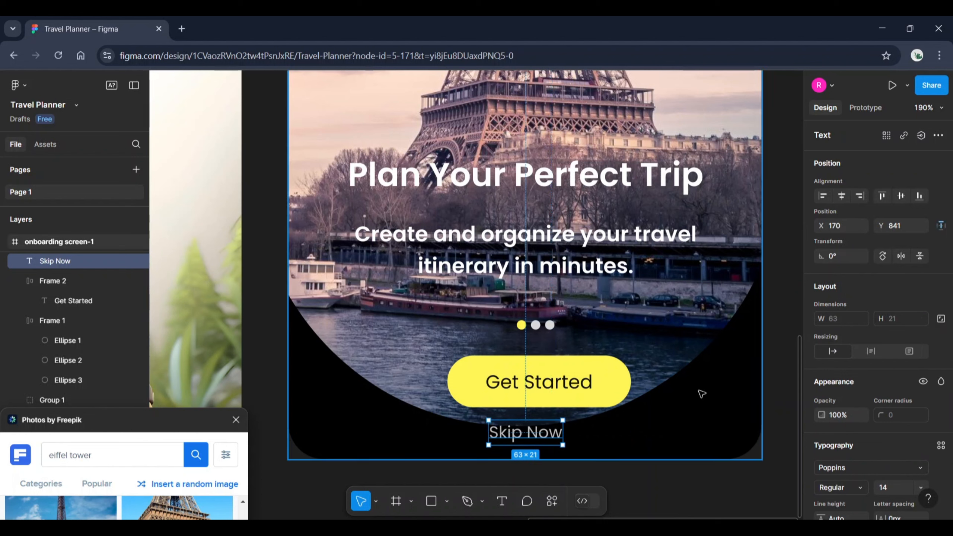
pyautogui.press('alt')
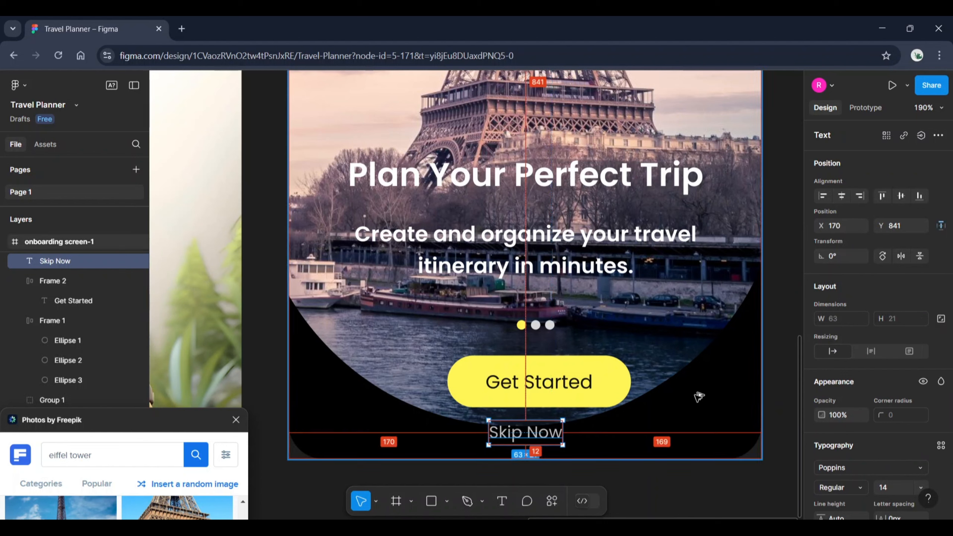
pyautogui.press('alt')
pyautogui.press('Up')
pyautogui.press('Up')
pyautogui.press('Up')
pyautogui.press('Up')
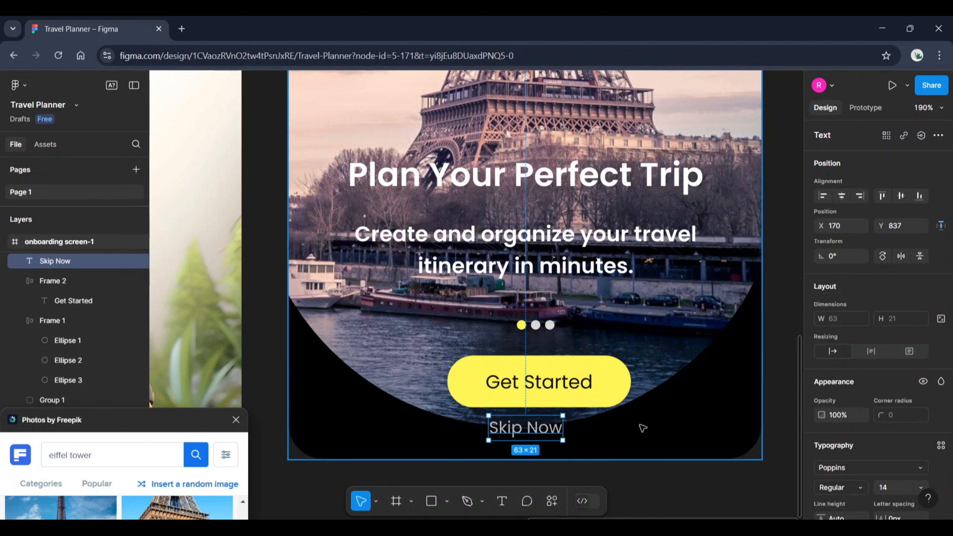
# - Align the Get Started button, the pagination dots and the heading text group on their horizontal centres
pyautogui.click(664, 473)
pyautogui.click(585, 405)
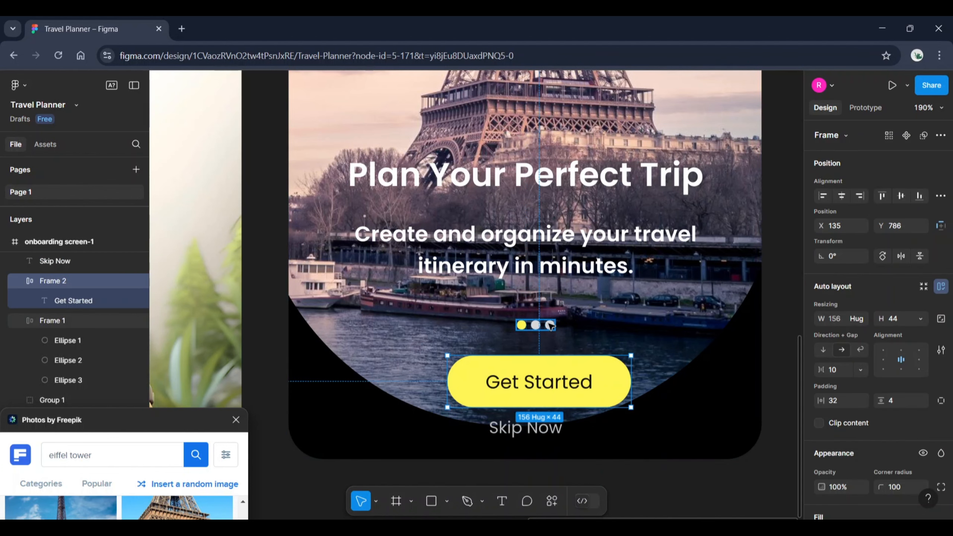
pyautogui.keyDown('shift'); pyautogui.click(550, 325); pyautogui.keyUp('shift')
pyautogui.keyDown('shift'); pyautogui.click(545, 268); pyautogui.keyUp('shift')
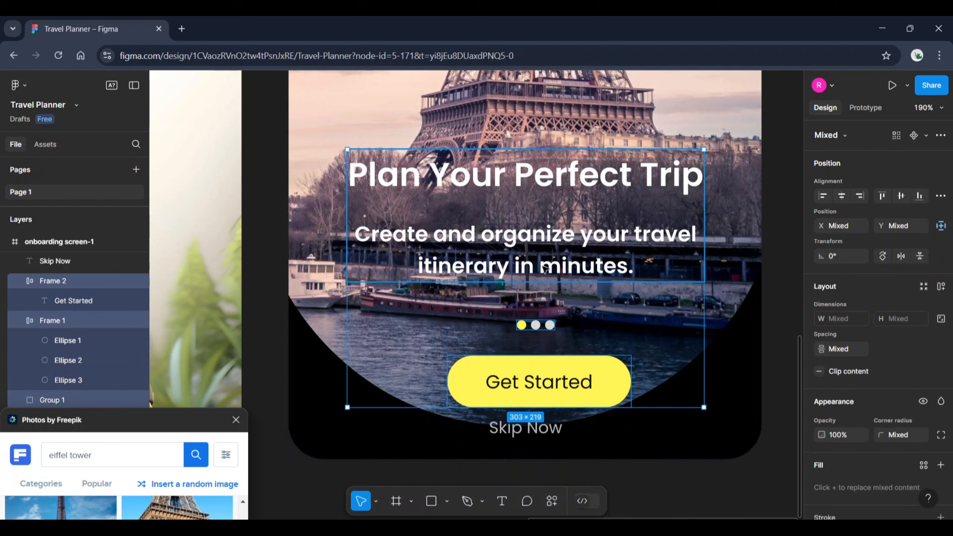
pyautogui.click(842, 196)
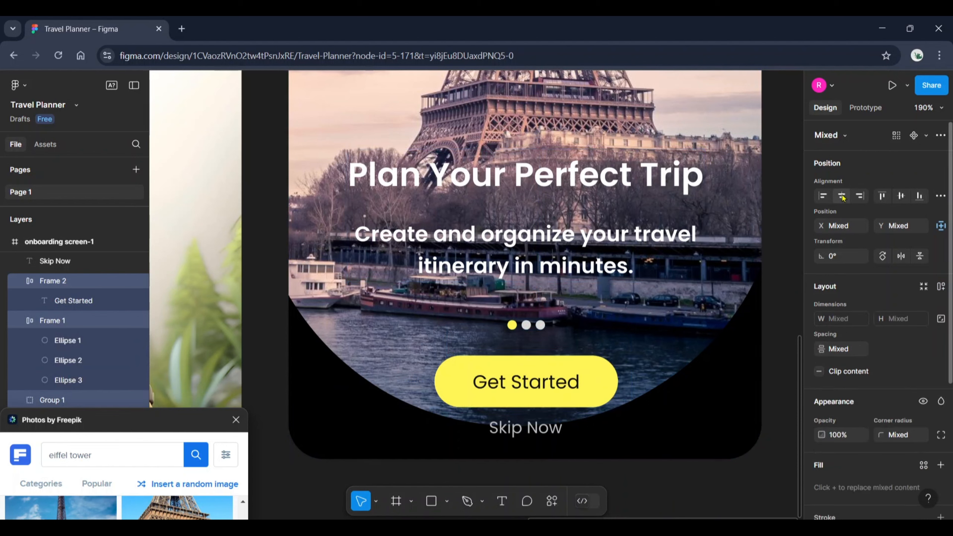
# - Move the Get Started button up to Y 773, measuring its gap to the Skip Now text
pyautogui.click(571, 373)
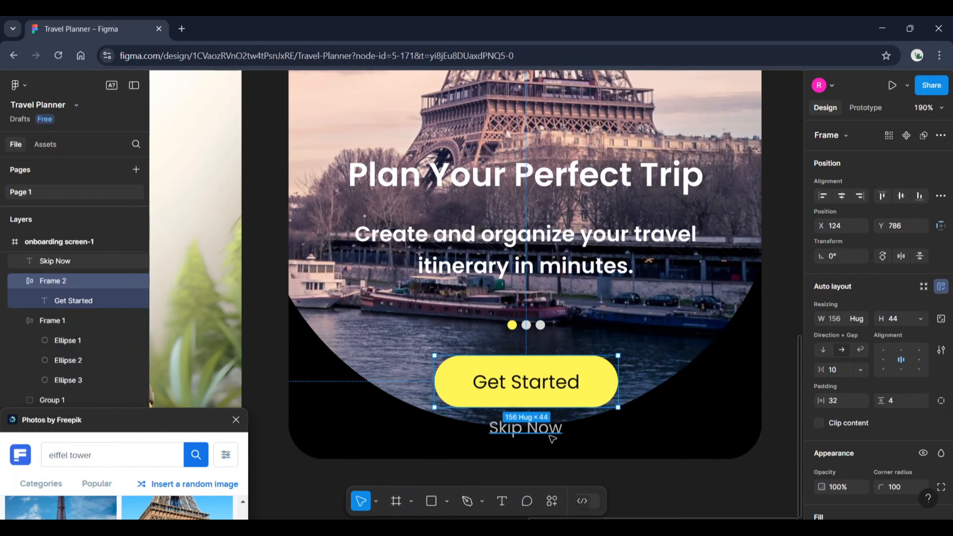
pyautogui.hotkey('shift', 'Up')
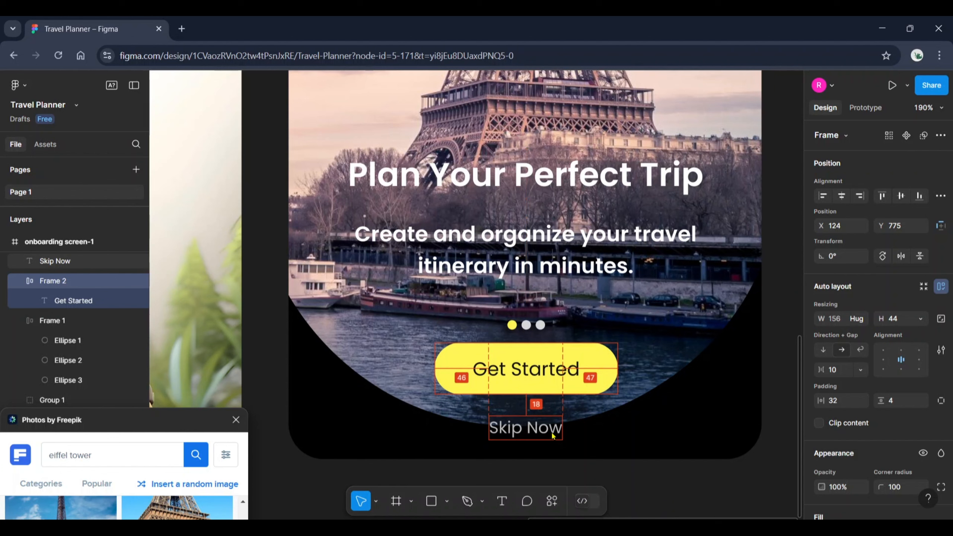
pyautogui.press('Up')
pyautogui.press('Up')
pyautogui.press('Up')
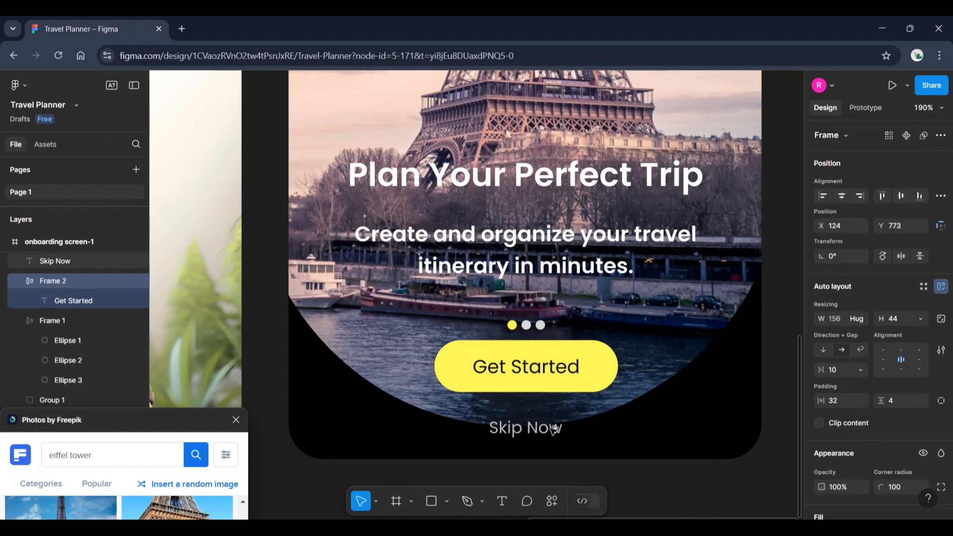
# - Set the vertical spacing between the heading text group and the pagination dots to 16
pyautogui.click(527, 325)
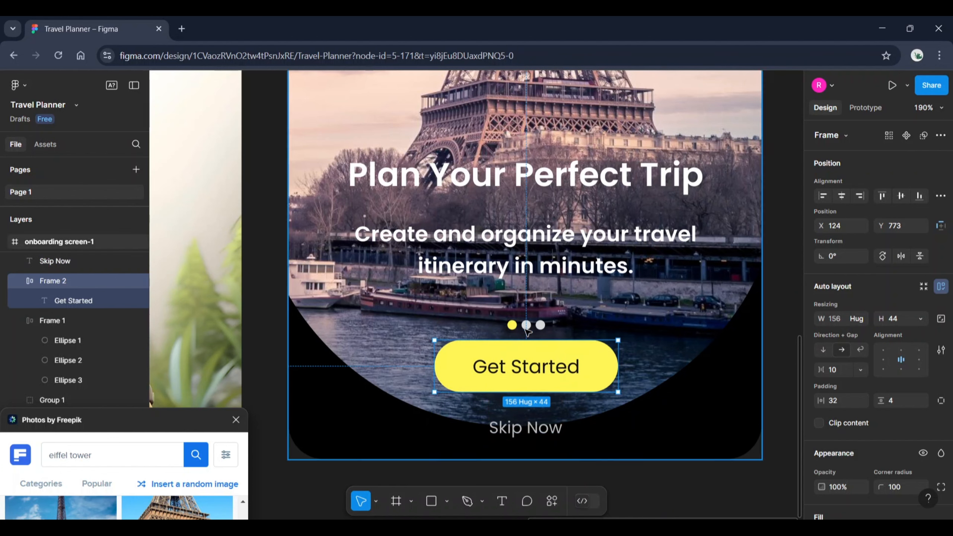
pyautogui.keyDown('shift'); pyautogui.click(536, 266); pyautogui.keyUp('shift')
pyautogui.click(847, 353)
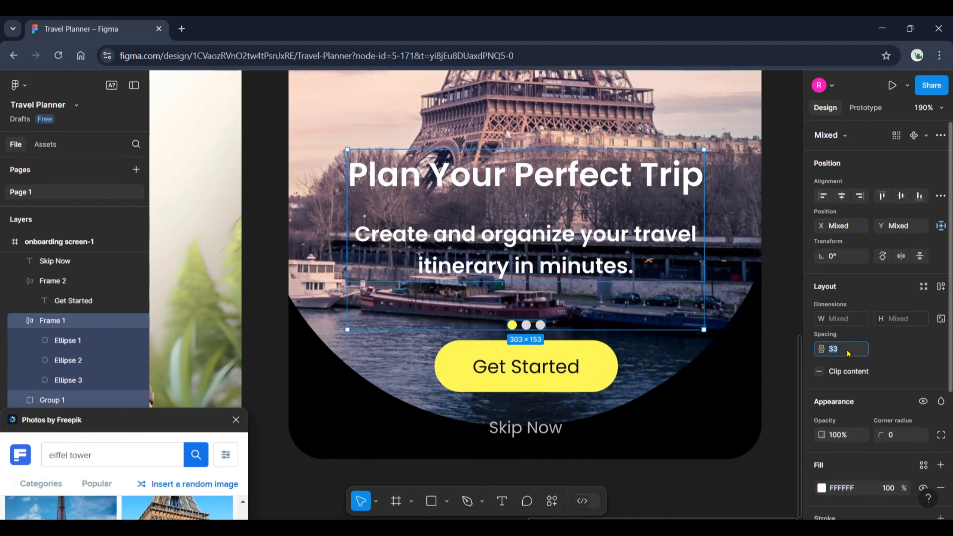
pyautogui.write('16')
pyautogui.press('Return')
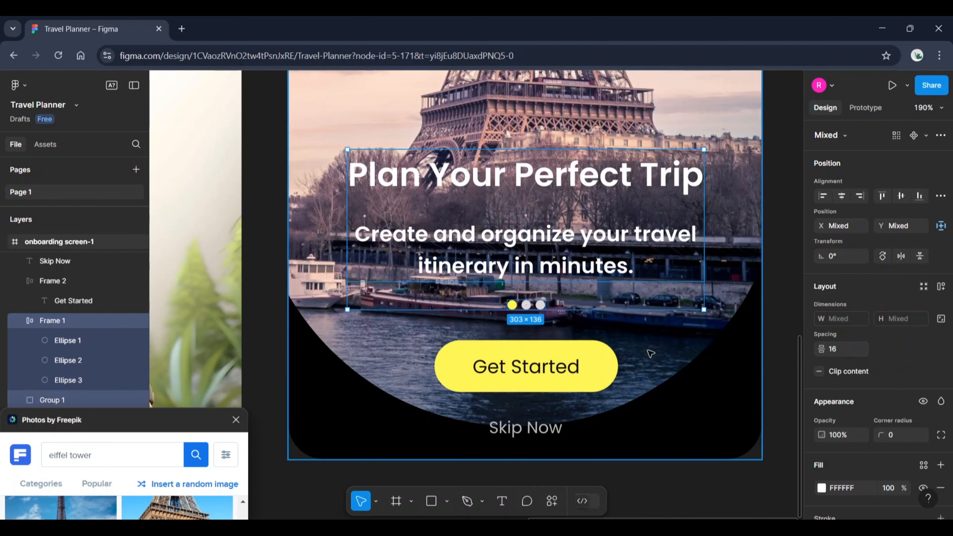
# - Nudge the heading text group and pagination dots down together towards the button, bringing the text group to Y 617
pyautogui.press('alt')
pyautogui.press('Down')
pyautogui.press('Down')
pyautogui.press('Down')
pyautogui.press('Down')
pyautogui.press('Down')
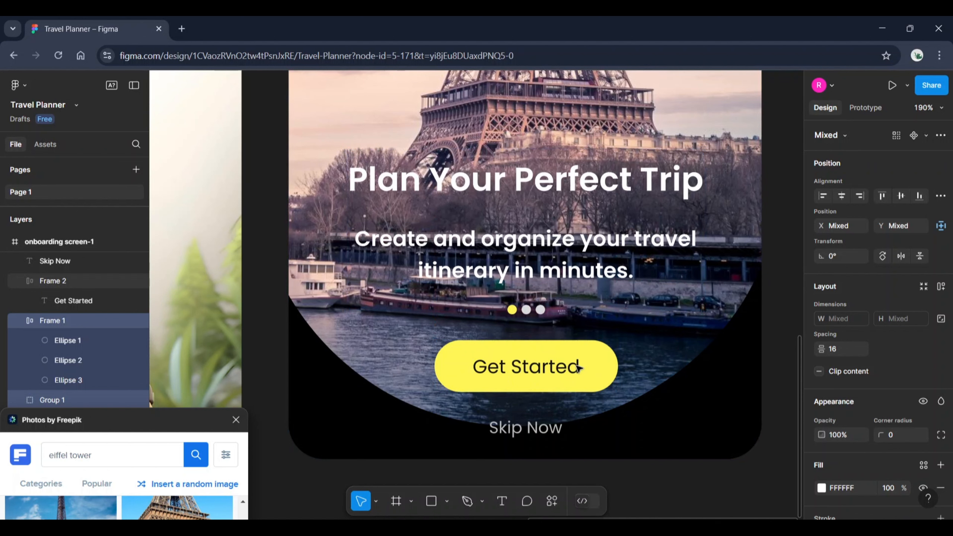
pyautogui.press('alt')
pyautogui.press('Up')
pyautogui.press('alt')
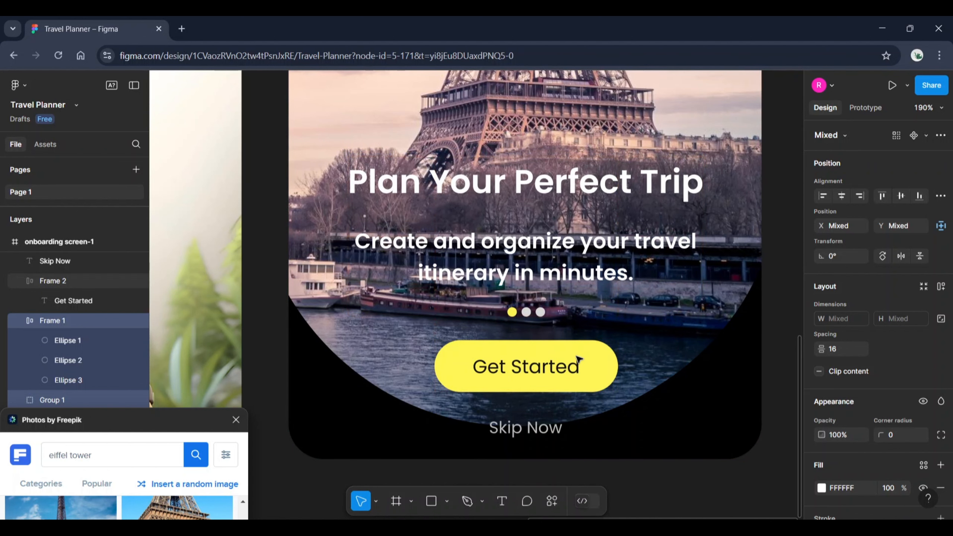
# - Check the gaps around the dots and button, and set the spacing inside the heading text group to 12
pyautogui.click(528, 264)
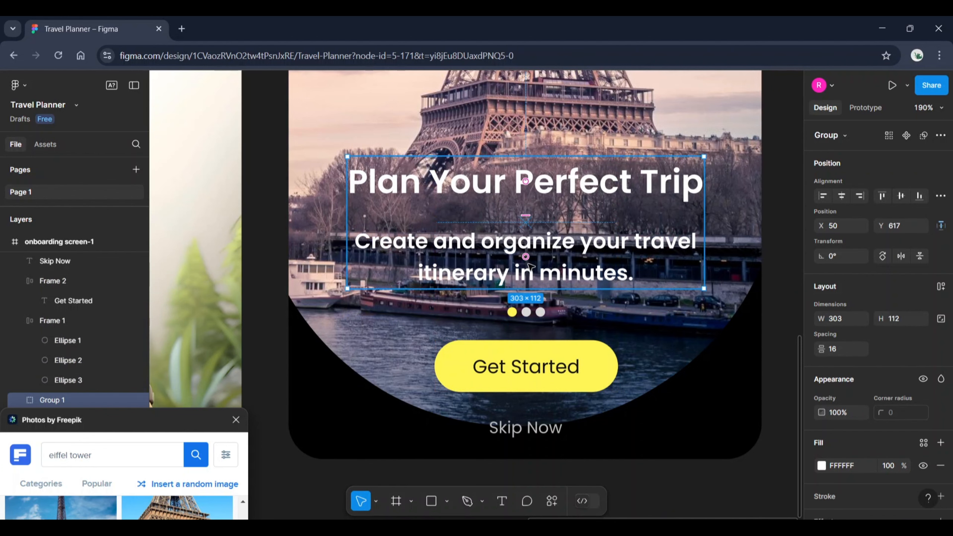
pyautogui.press('alt')
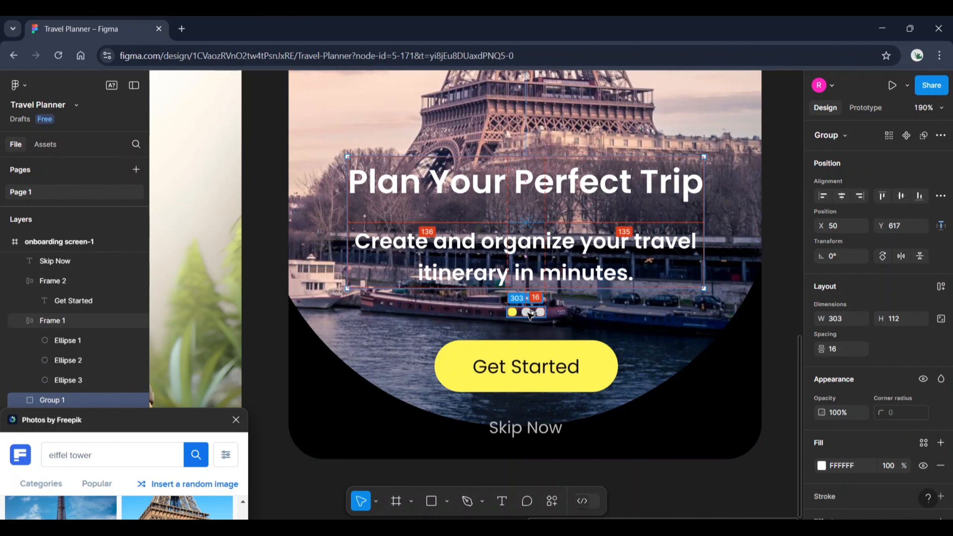
pyautogui.click(540, 350)
pyautogui.press('alt')
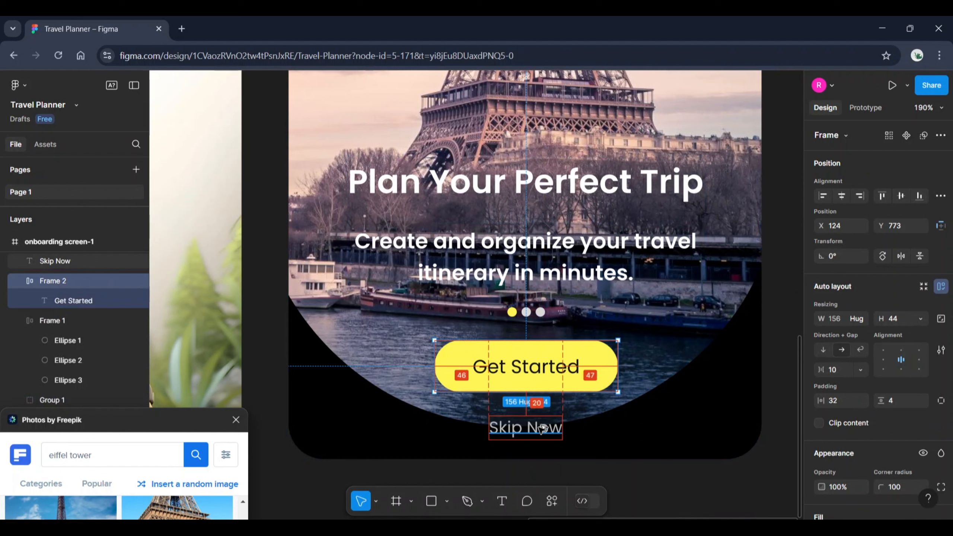
pyautogui.click(518, 275)
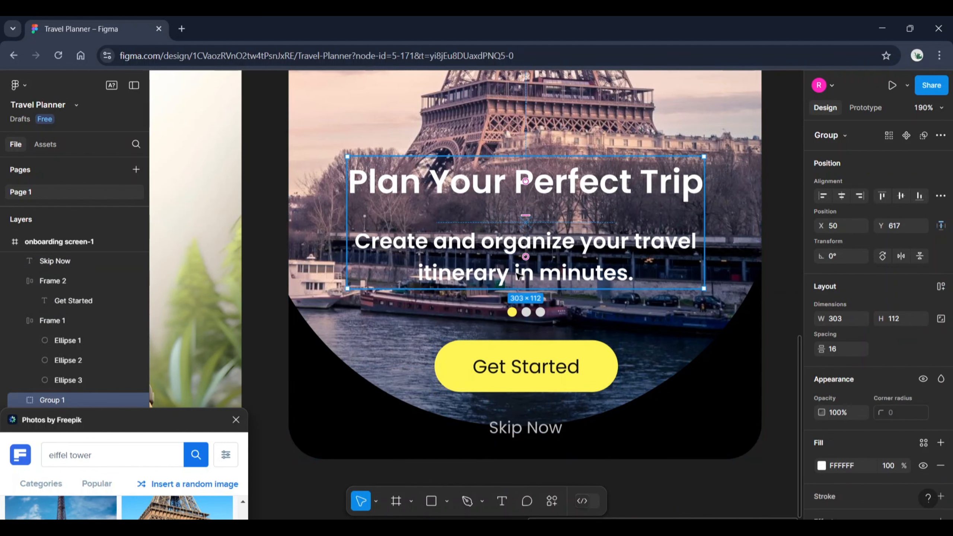
pyautogui.click(859, 354)
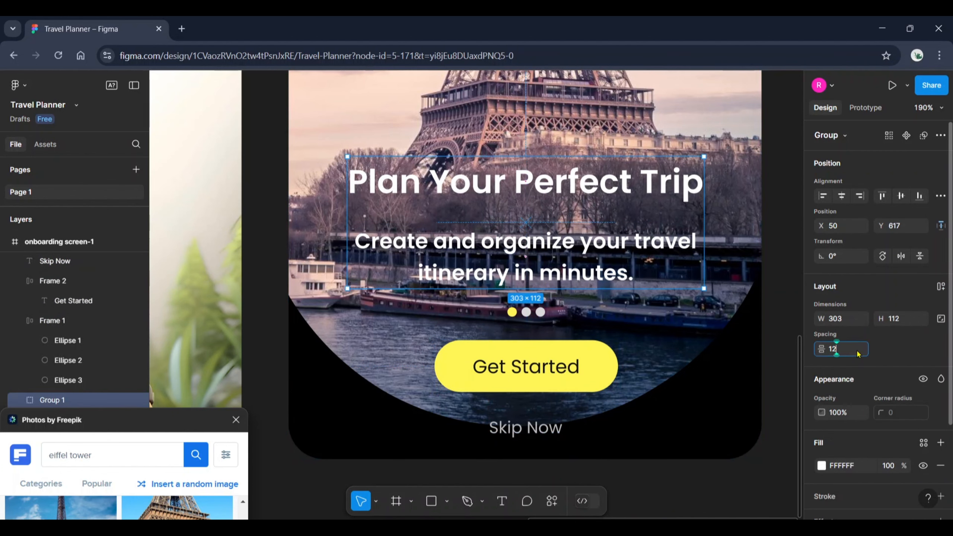
pyautogui.press('Return')
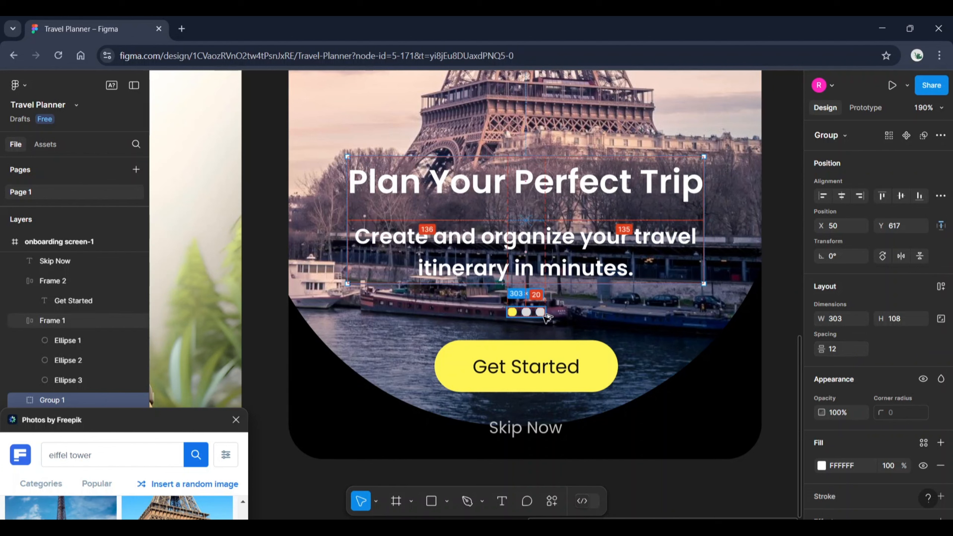
# - Nudge the heading text group down to Y 621, leaving a 16 gap above the pagination dots
pyautogui.press('Down')
pyautogui.press('Down')
pyautogui.press('Down')
pyautogui.press('Down')
pyautogui.press('Down')
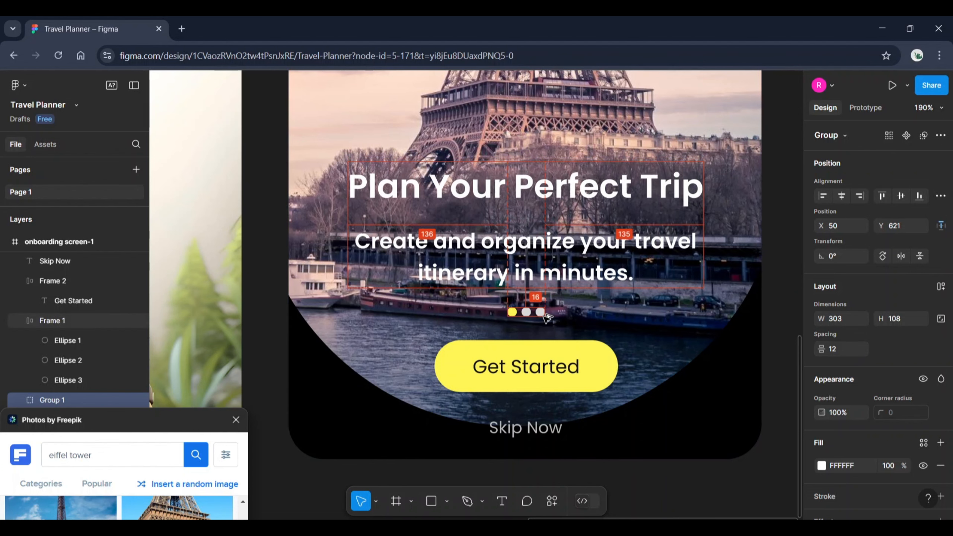
pyautogui.press('Up')
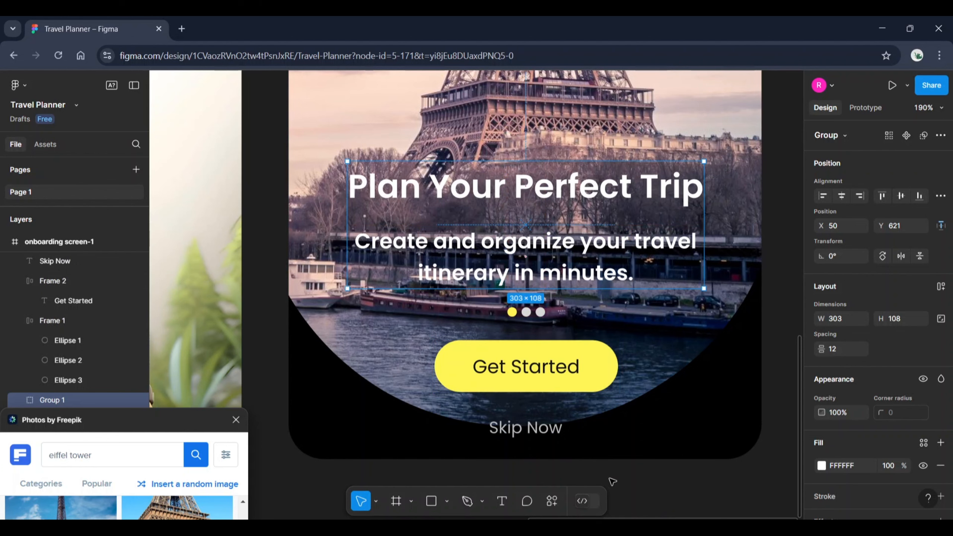
pyautogui.press('Escape')
pyautogui.hotkey('shift', '1')
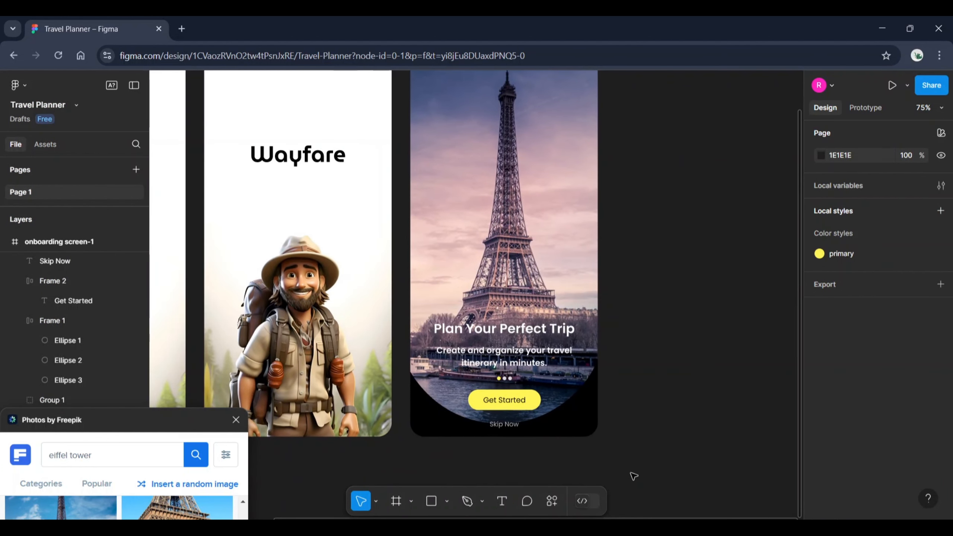
# - Change the font weight of the "Create and organize your travel itinerary in minutes." text to Medium
pyautogui.click(559, 395)
pyautogui.click(533, 360)
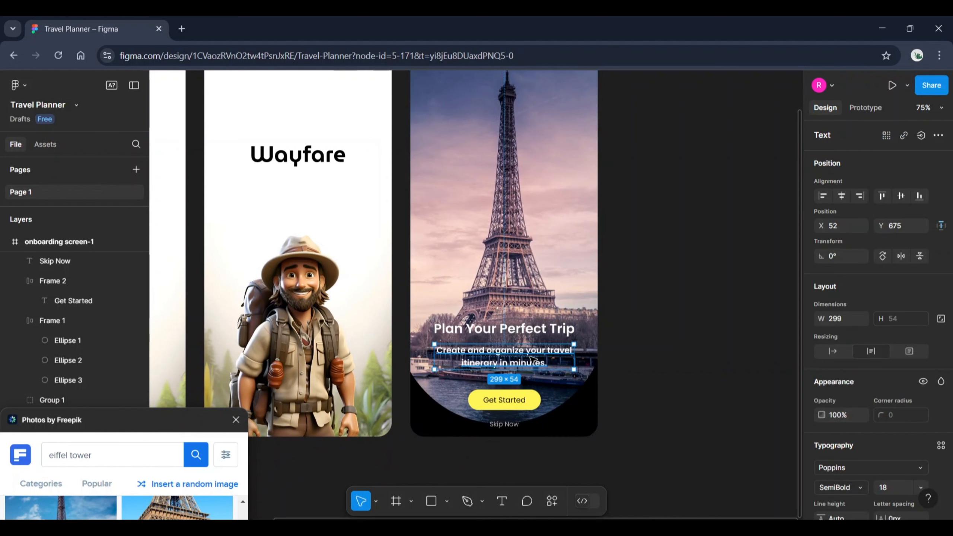
pyautogui.scroll(-3, 844, 410)
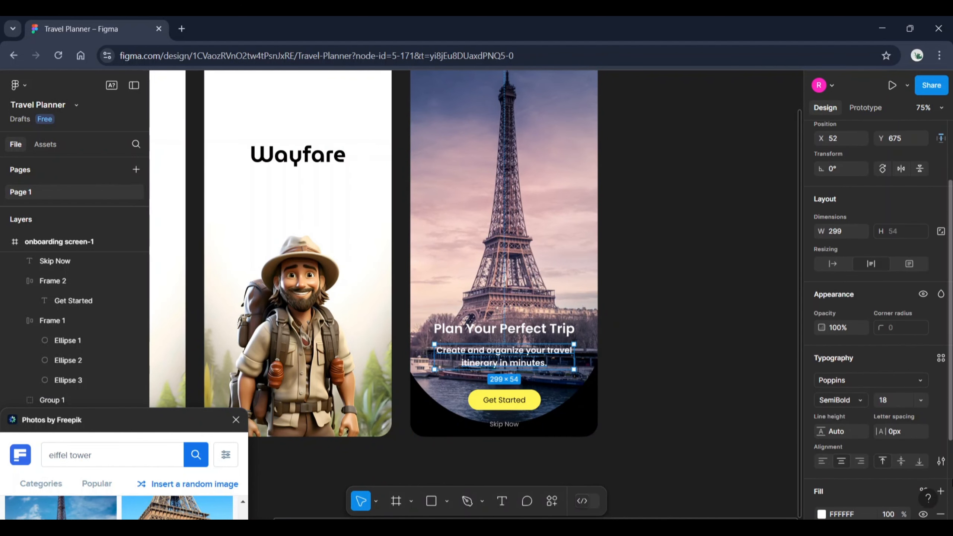
pyautogui.click(848, 405)
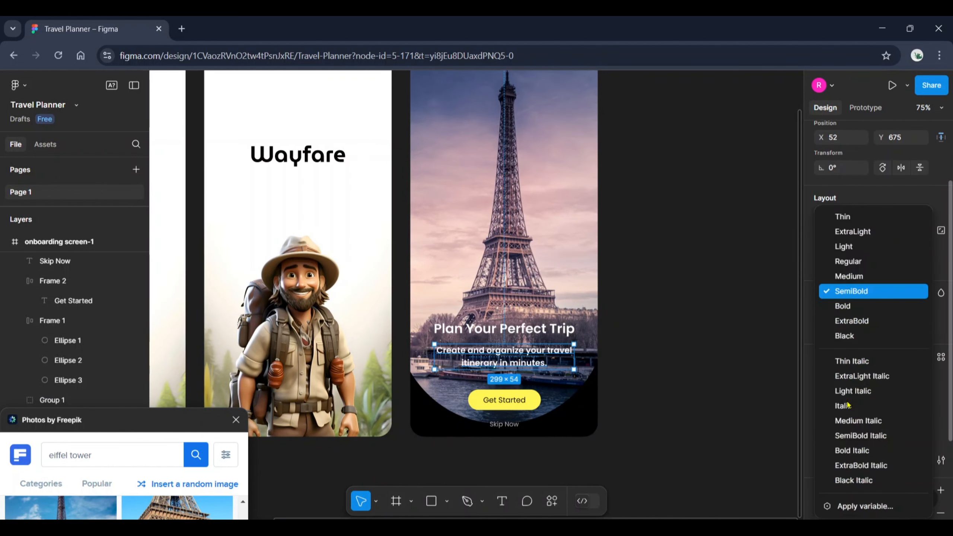
pyautogui.click(844, 277)
pyautogui.click(712, 374)
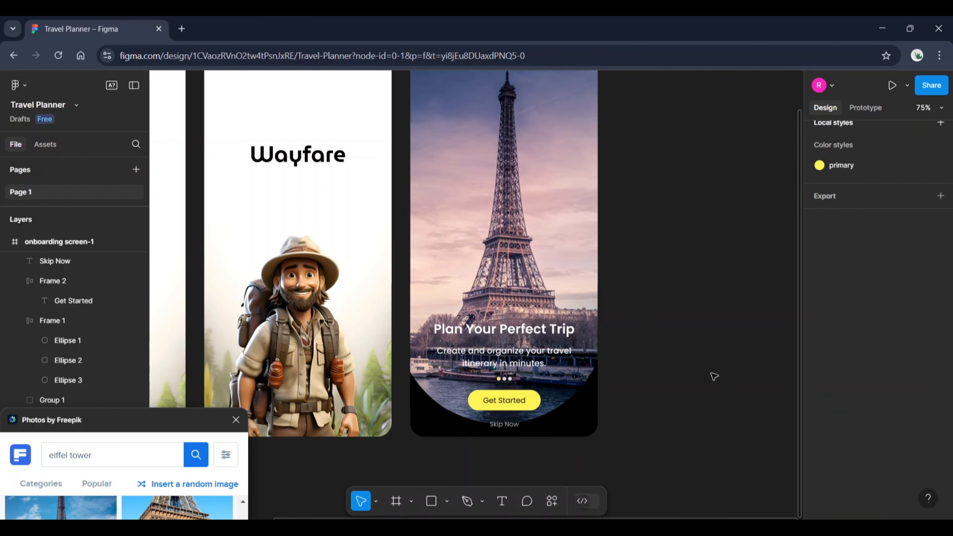
# - Shift the Photos by Freepik window off the layer list and raise the onboarding screen's oversized Wayfare text to Y -1280
pyautogui.click(581, 419)
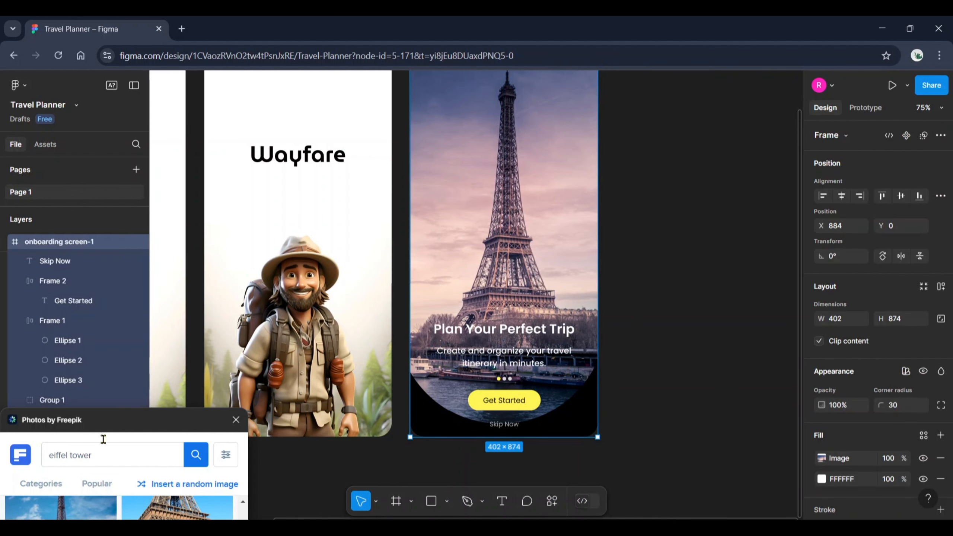
pyautogui.moveTo(128, 425); pyautogui.dragTo(219, 490)
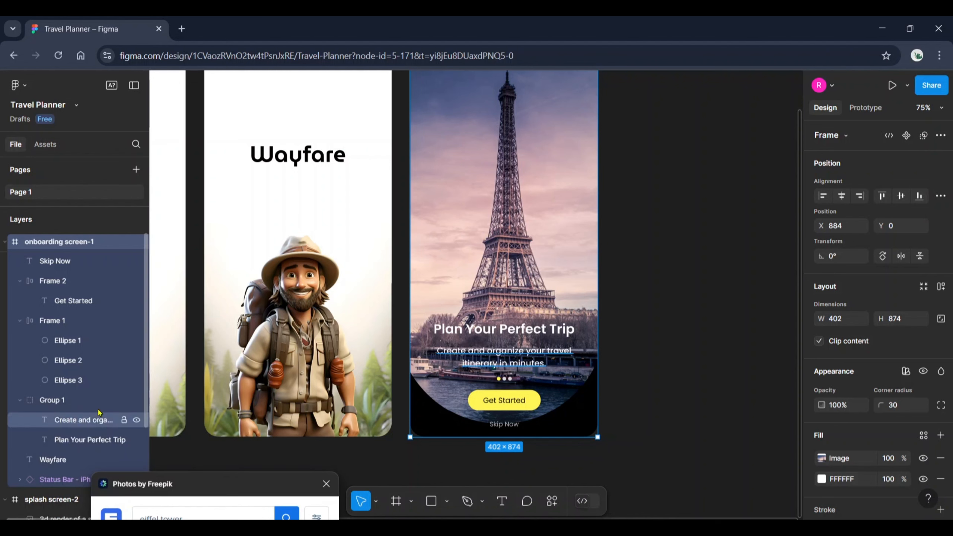
pyautogui.click(72, 460)
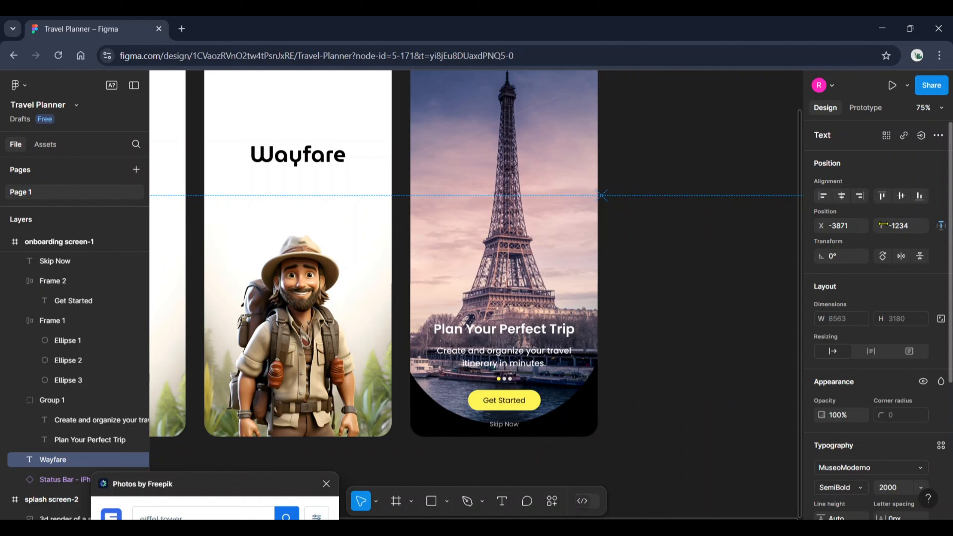
pyautogui.moveTo(884, 225); pyautogui.dragTo(827, 233)
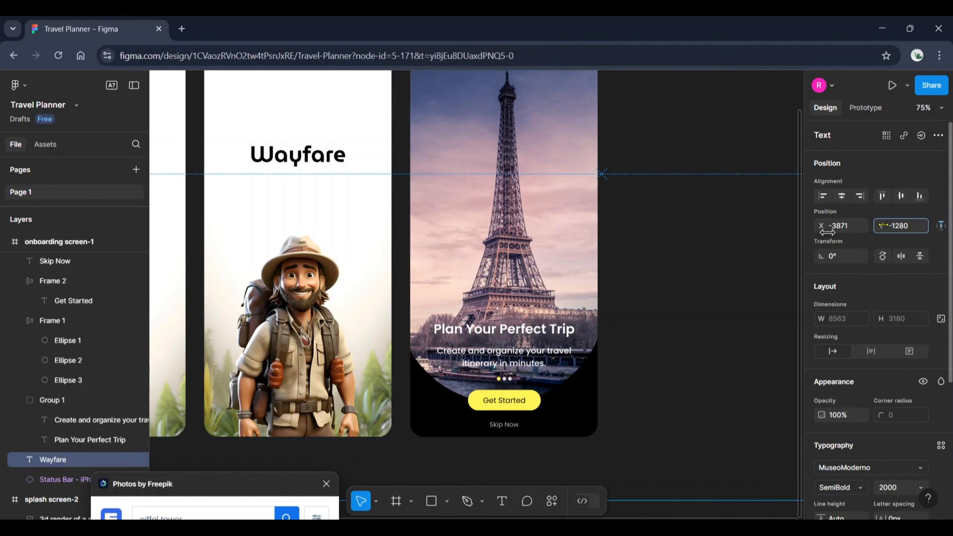
# - Lower the oversized Wayfare text to Y -1270, checking the curved black edge around the Get Started button
pyautogui.scroll(5, 490, 428)
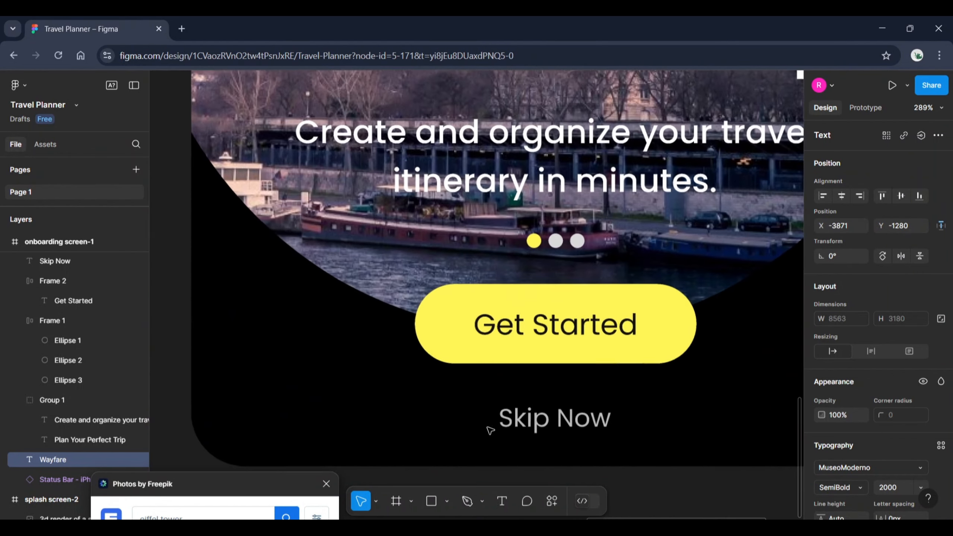
pyautogui.hscroll(5, 769, 271)
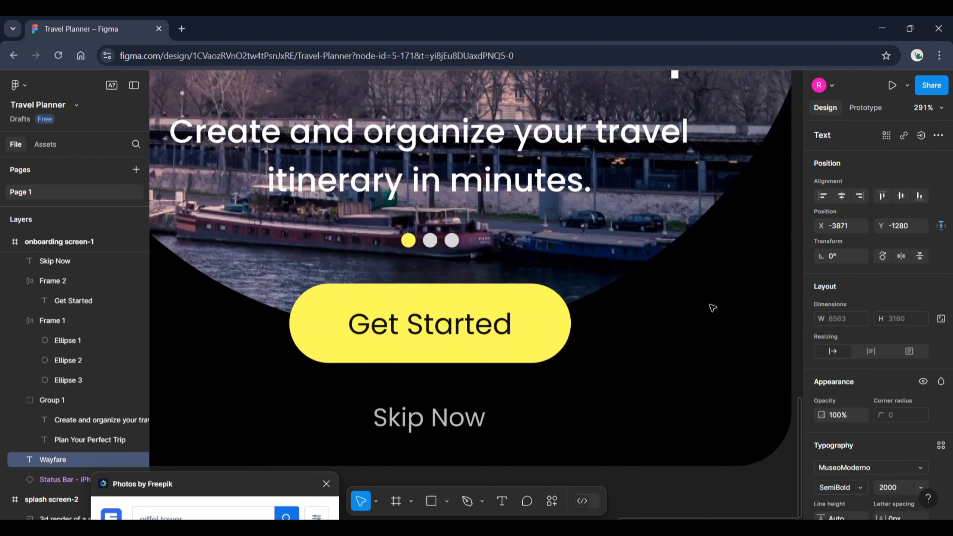
pyautogui.hscroll(1, 712, 307)
pyautogui.moveTo(885, 225); pyautogui.dragTo(896, 226)
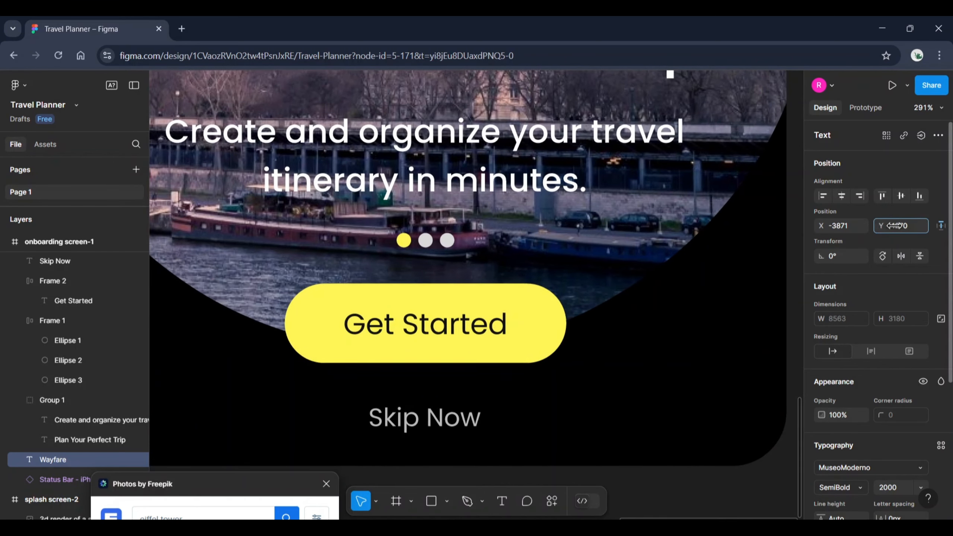
pyautogui.scroll(-2, 593, 393)
pyautogui.scroll(-5, 594, 393)
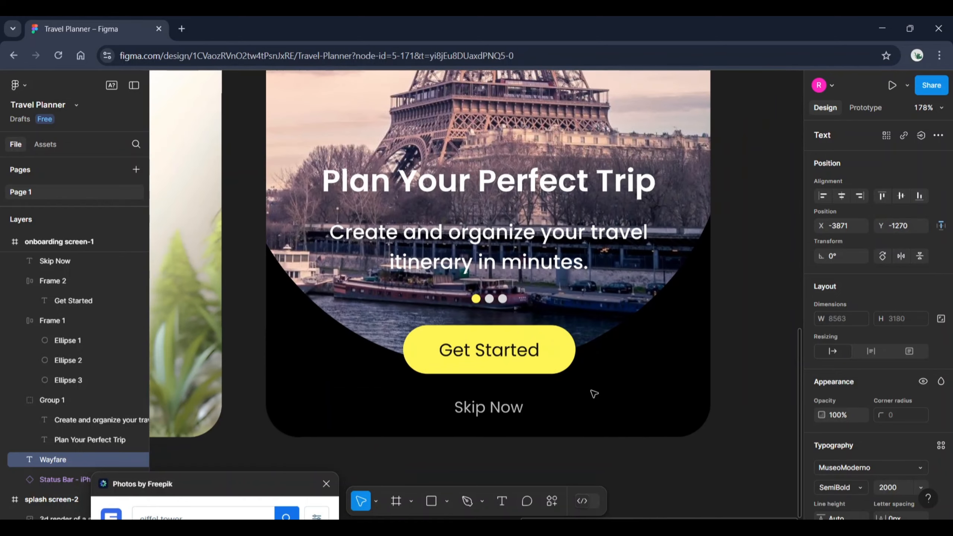
pyautogui.scroll(-3, 593, 394)
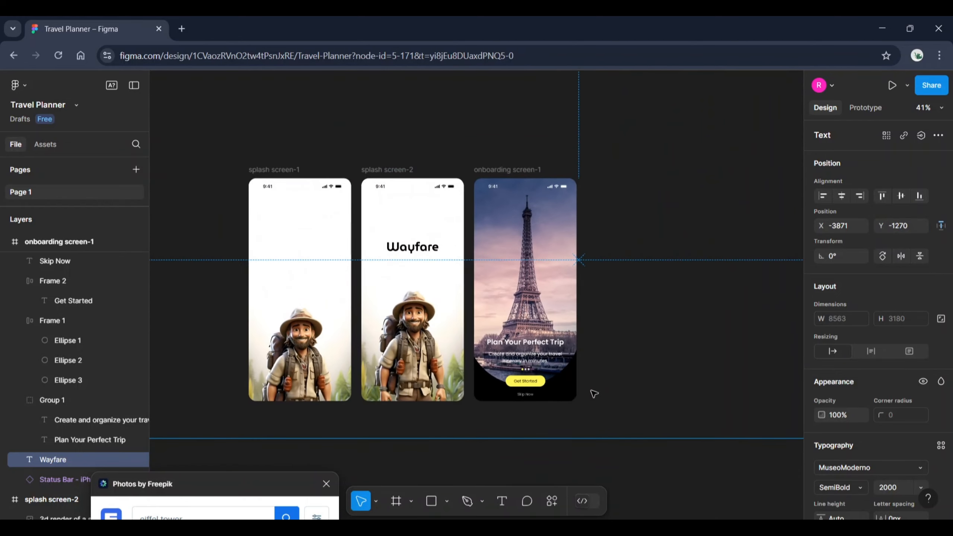
pyautogui.click(594, 394)
# - Draw a full-width rectangle of 402 × 205 at Y 602 over the text area of the onboarding screen
pyautogui.scroll(2, 489, 341)
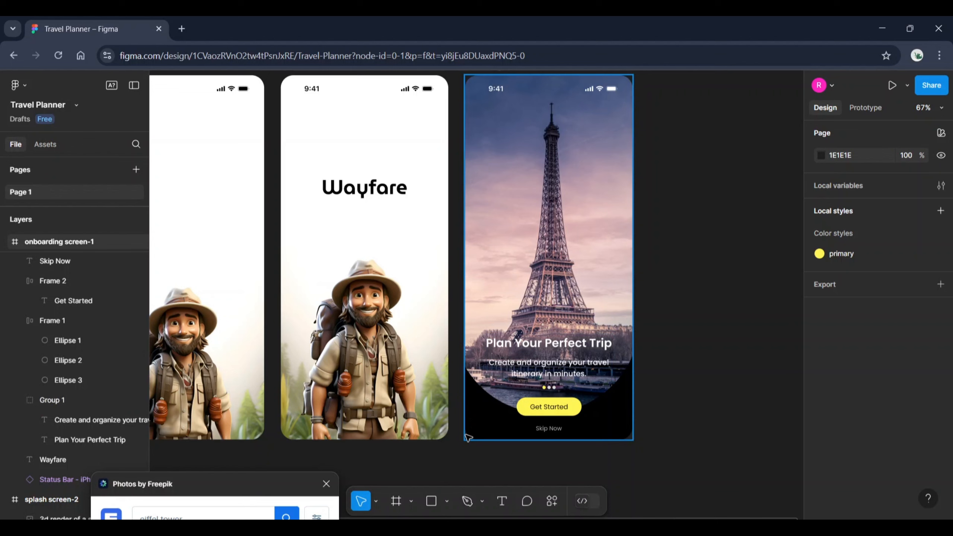
pyautogui.press('r')
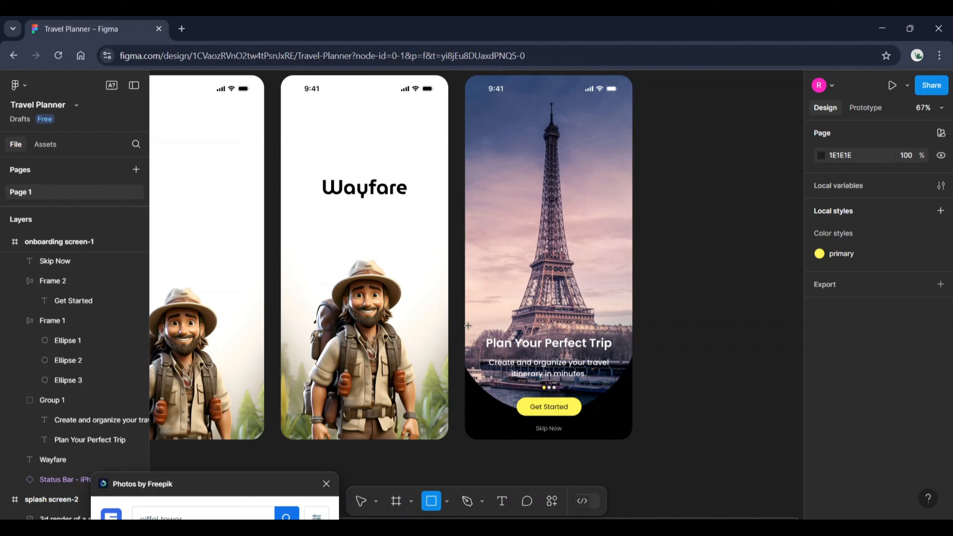
pyautogui.moveTo(467, 325); pyautogui.dragTo(632, 411)
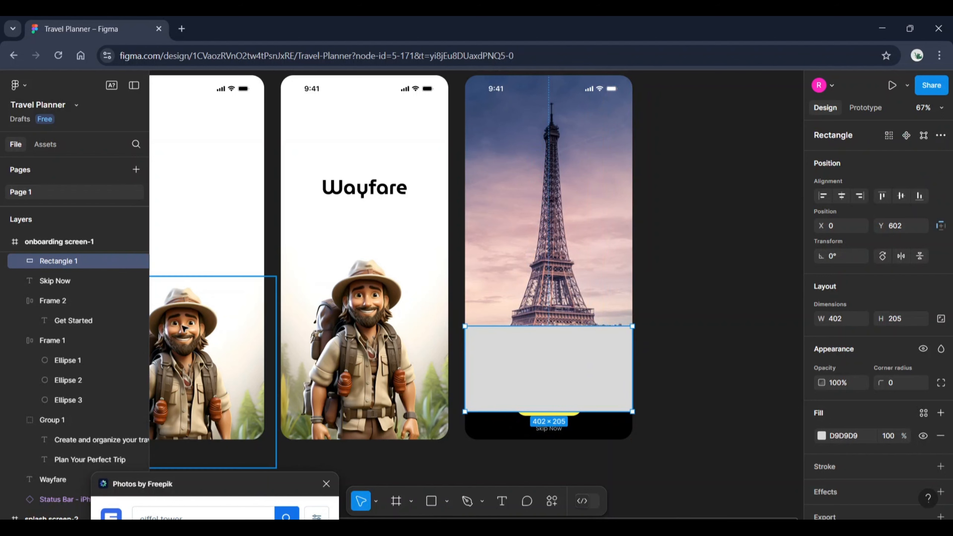
# - Bring the Get Started button, the pagination dots and the heading text group in front of the rectangle
pyautogui.click(79, 301)
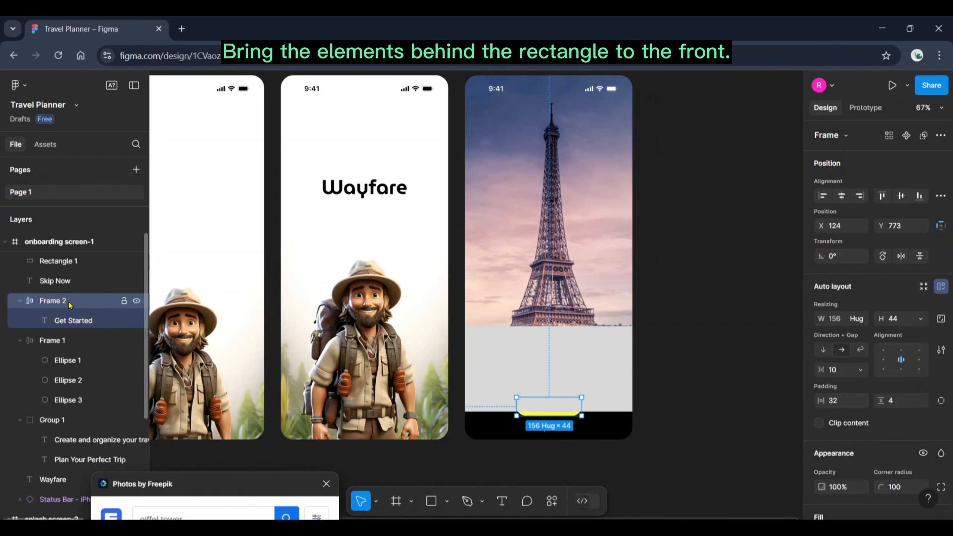
pyautogui.hotkey('ctrl', 'shift', ']')
pyautogui.click(68, 305)
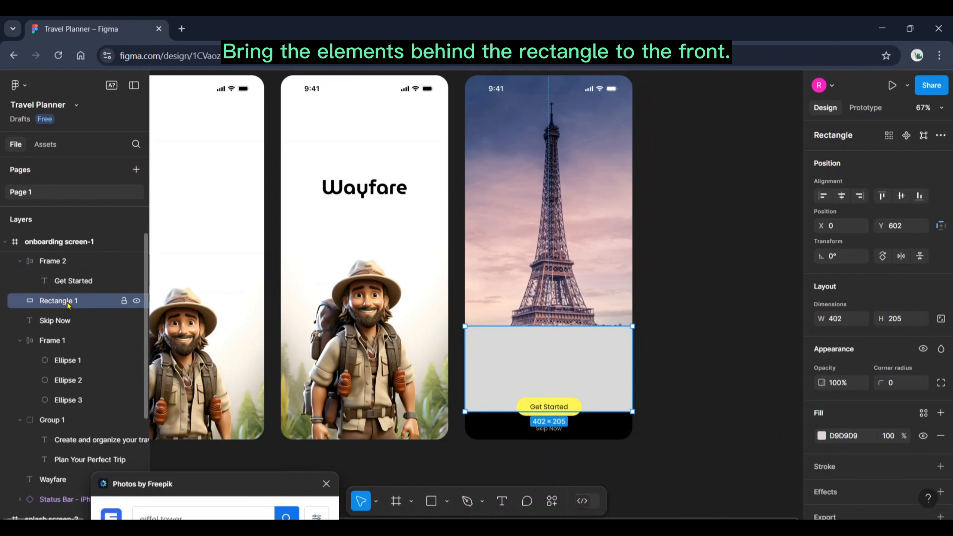
pyautogui.click(66, 321)
pyautogui.click(58, 343)
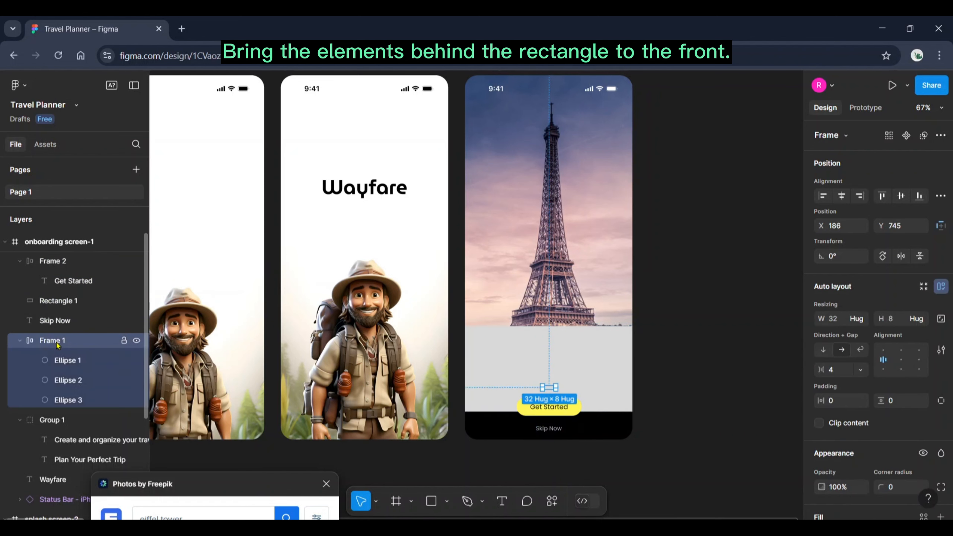
pyautogui.hotkey('ctrl', 'shift', ']')
pyautogui.click(65, 421)
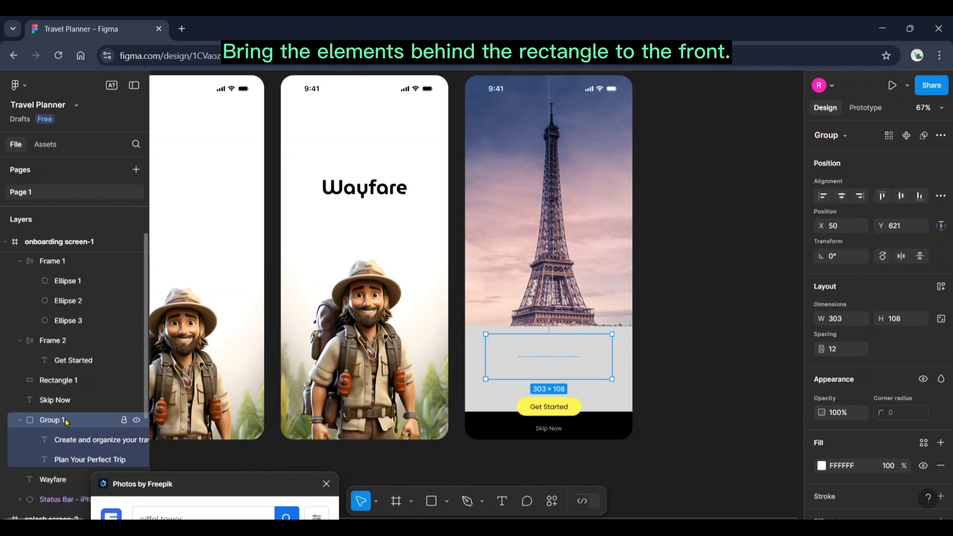
pyautogui.hotkey('ctrl', 'shift', ']')
# - Set the rectangle's fill colour to 000000
pyautogui.click(594, 409)
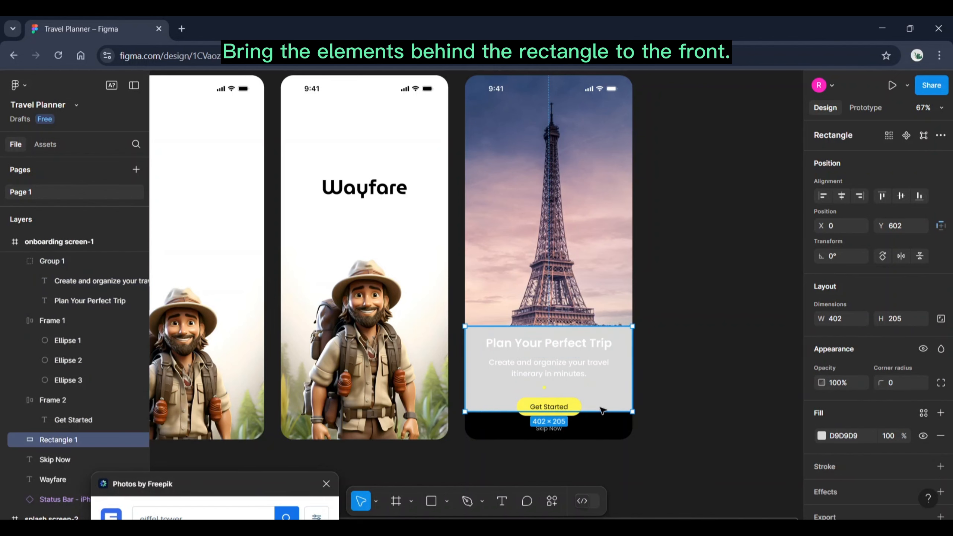
pyautogui.click(864, 436)
pyautogui.write('000000')
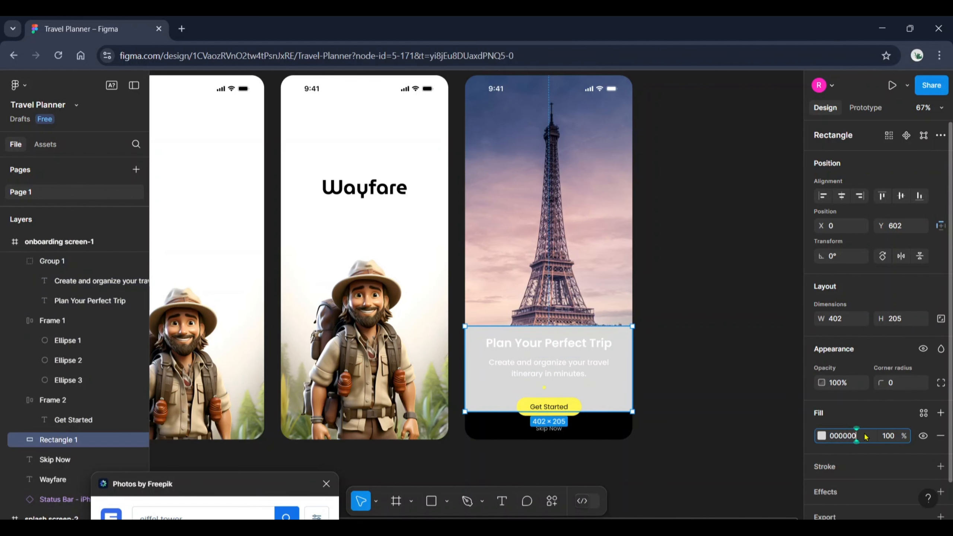
pyautogui.press('Return')
# - Add a Layer blur effect with a blur of 100 to the black rectangle
pyautogui.scroll(-1, 863, 436)
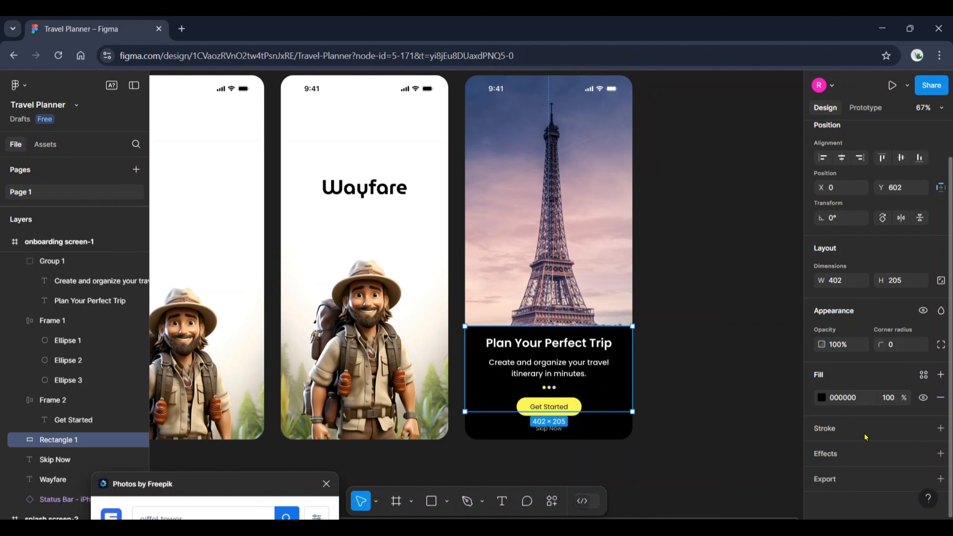
pyautogui.click(837, 455)
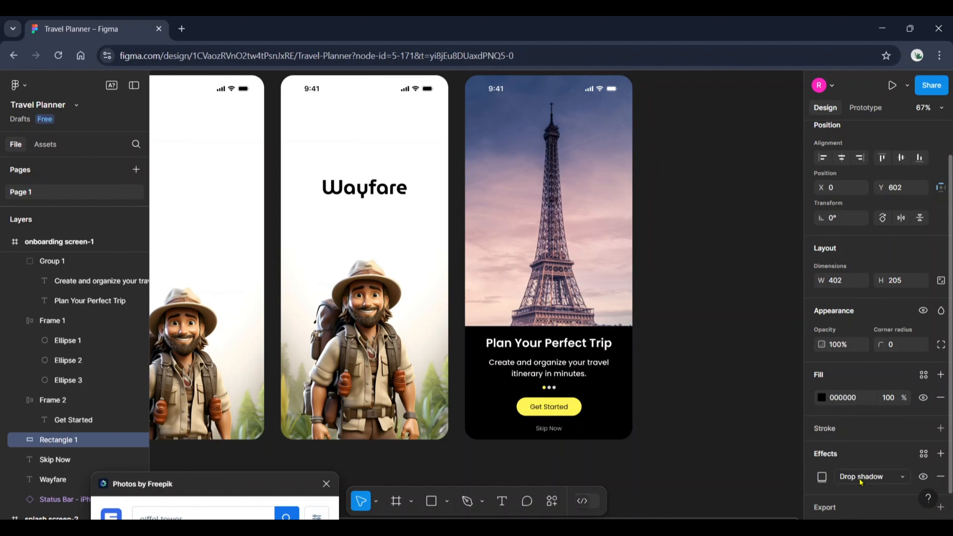
pyautogui.click(862, 481)
pyautogui.click(856, 494)
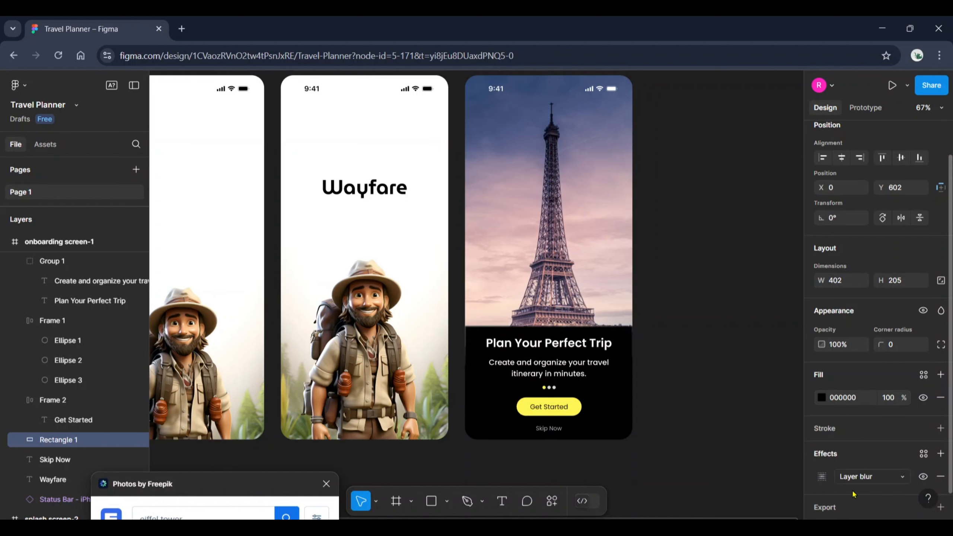
pyautogui.click(823, 477)
pyautogui.click(728, 498)
pyautogui.write('100')
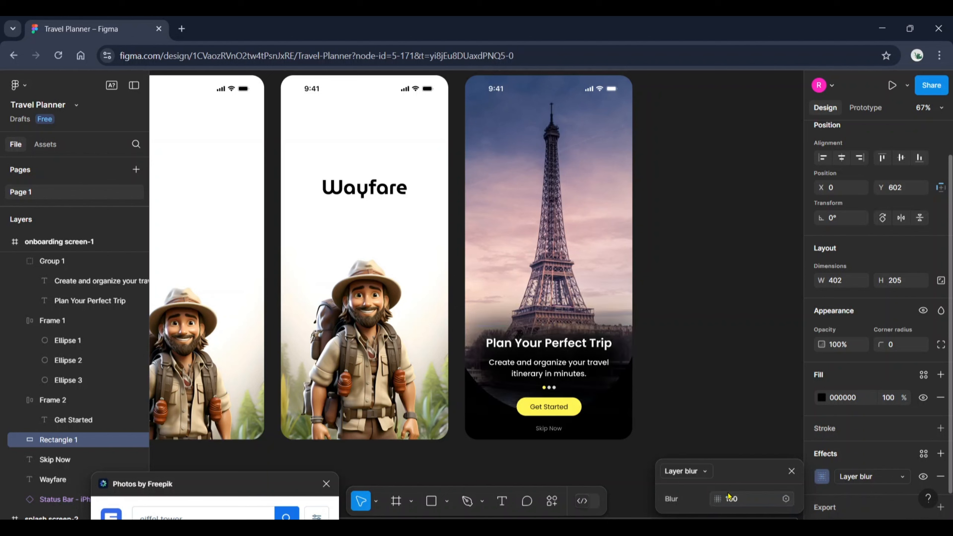
# - Try layer blur values of 200 and 300 on the black rectangle, and undo the last change
pyautogui.click(747, 499)
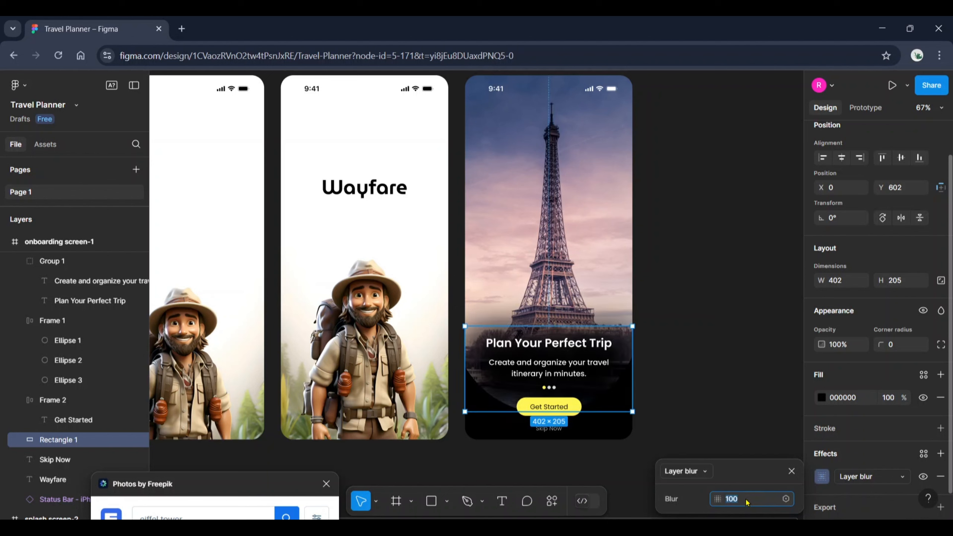
pyautogui.write('200')
pyautogui.press('Return')
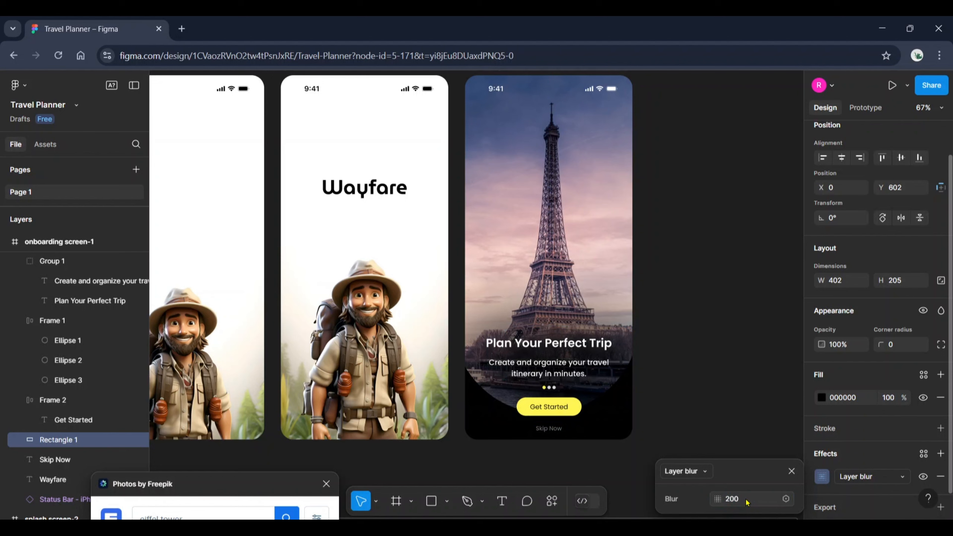
pyautogui.click(749, 505)
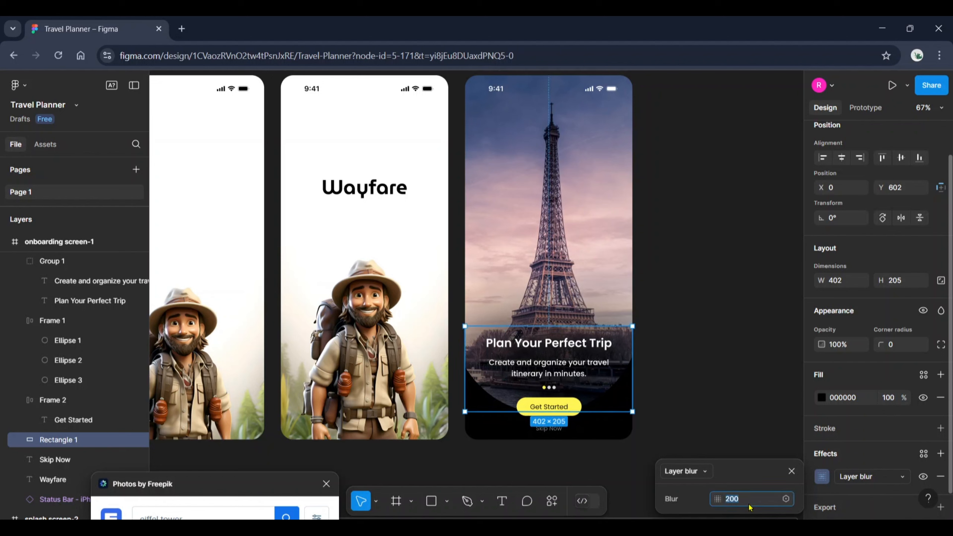
pyautogui.write('300')
pyautogui.press('Return')
pyautogui.hotkey('ctrl', 'z')
# - Set the black rectangle's layer blur to 250 and review the onboarding screen
pyautogui.click(749, 505)
pyautogui.write('250')
pyautogui.press('Return')
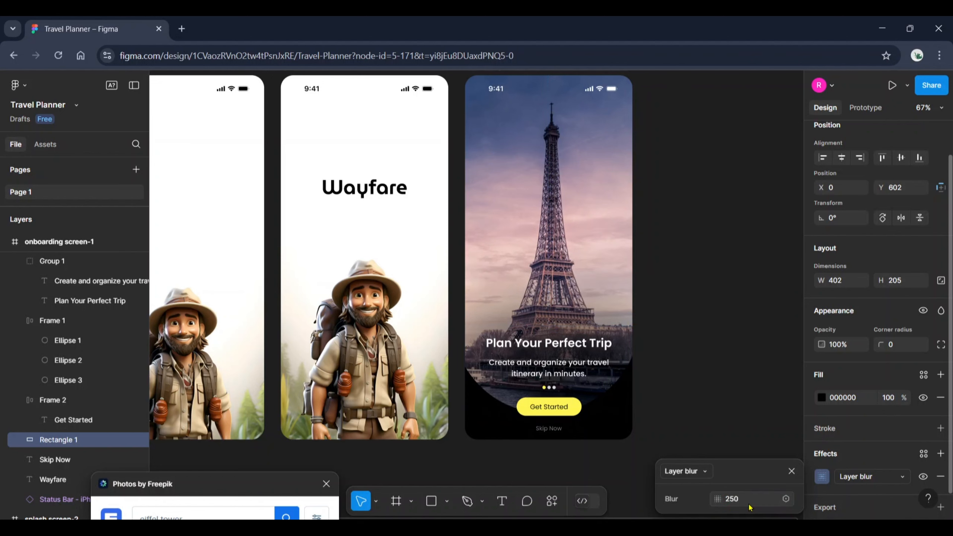
pyautogui.click(638, 472)
pyautogui.scroll(1, 638, 473)
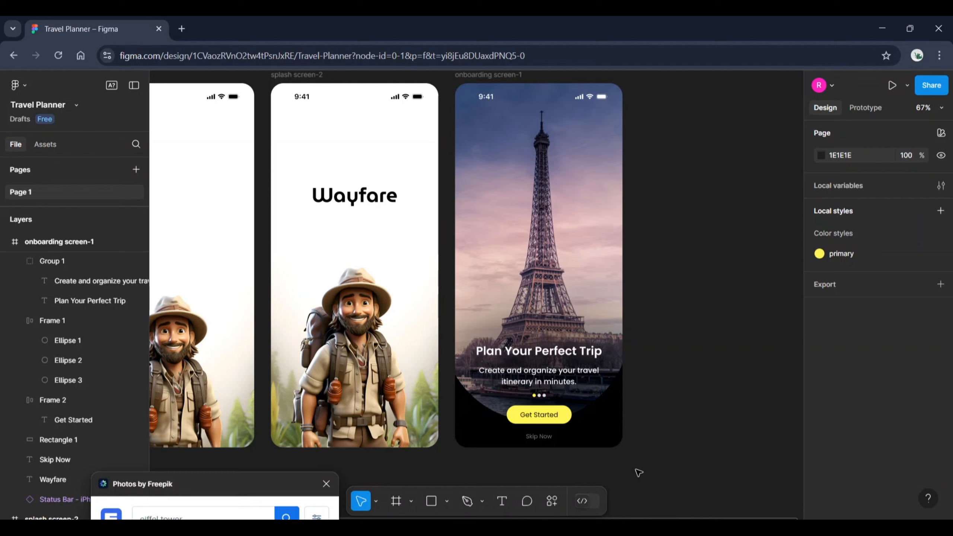
pyautogui.scroll(1, 638, 472)
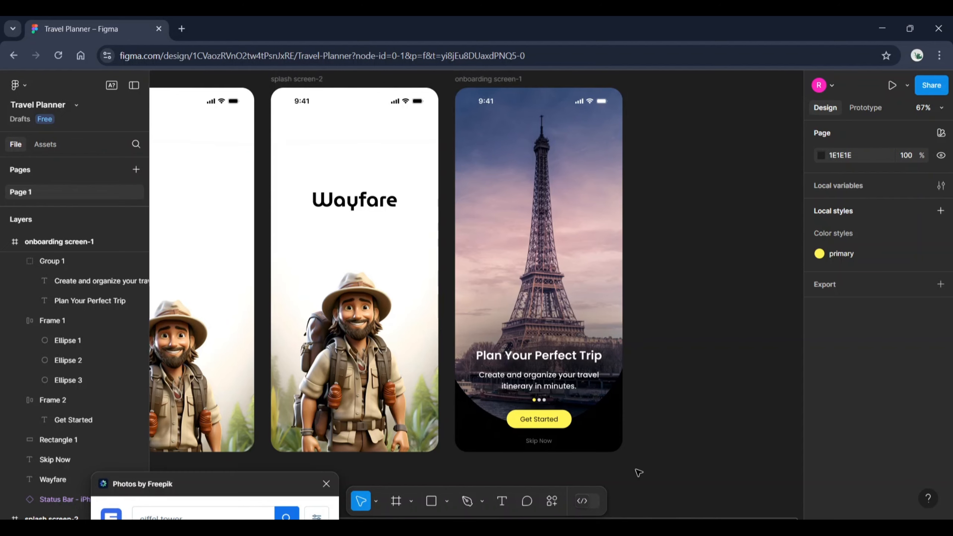
# - Shorten the "Skip Now" text on the Eiffel Tower onboarding screen to "Skip"
pyautogui.hscroll(5, 639, 472)
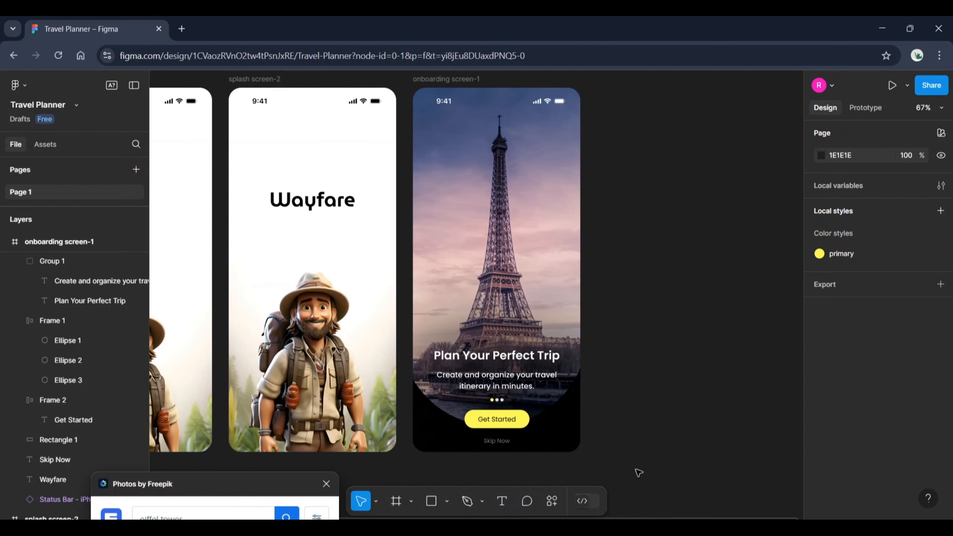
pyautogui.doubleClick(499, 442)
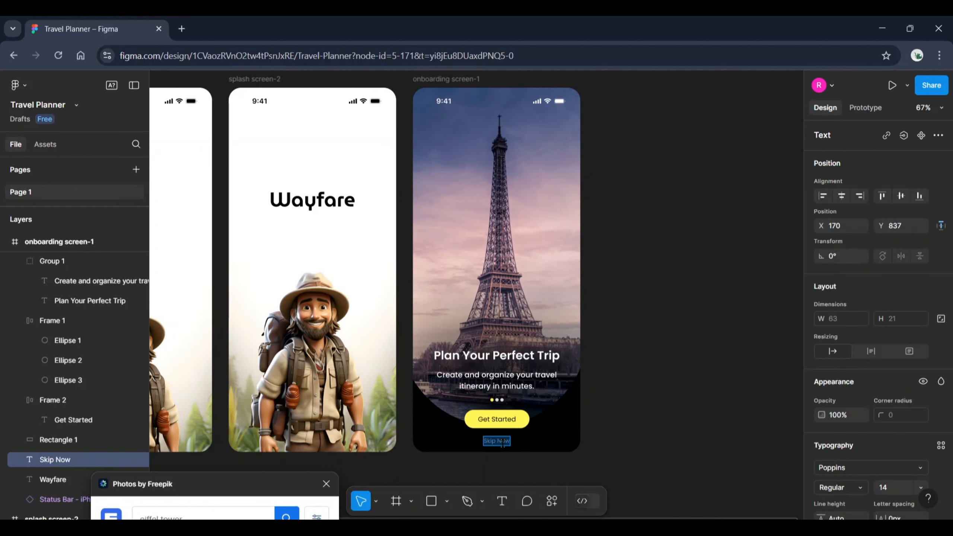
pyautogui.press('BackSpace')
pyautogui.press('BackSpace')
pyautogui.press('BackSpace')
pyautogui.press('BackSpace')
pyautogui.press('Escape')
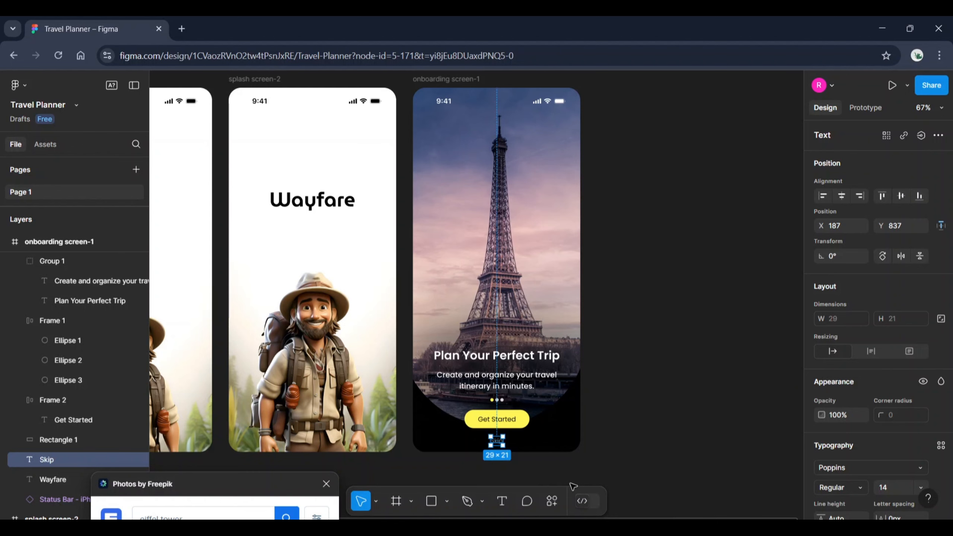
pyautogui.click(573, 487)
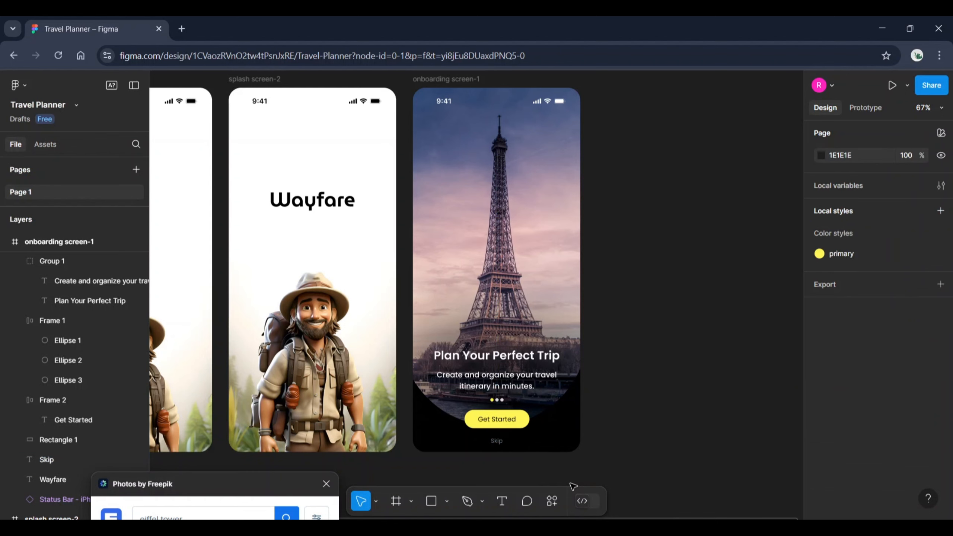
# - Duplicate the onboarding screen-1 frame and rename the copy onboarding screen-2
pyautogui.hscroll(3, 615, 375)
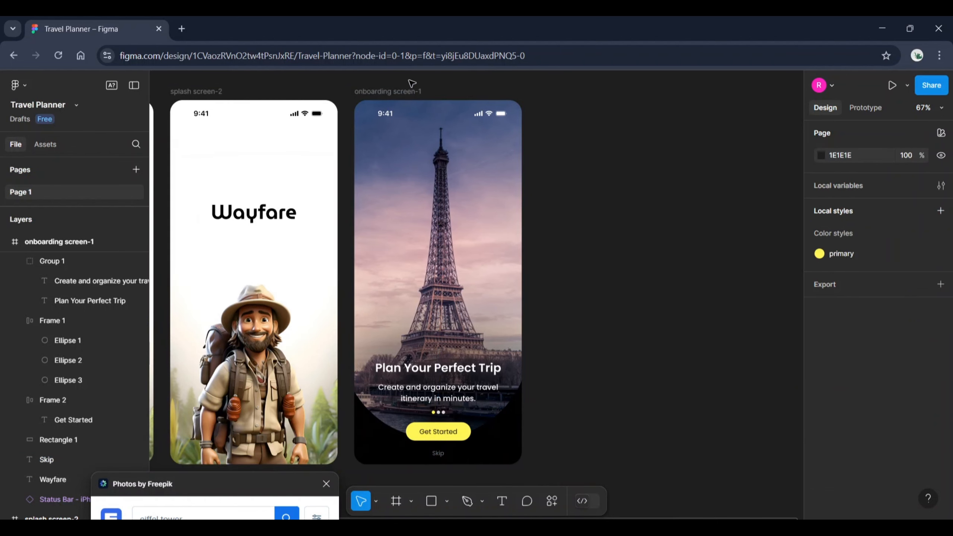
pyautogui.click(412, 93)
pyautogui.click(413, 93)
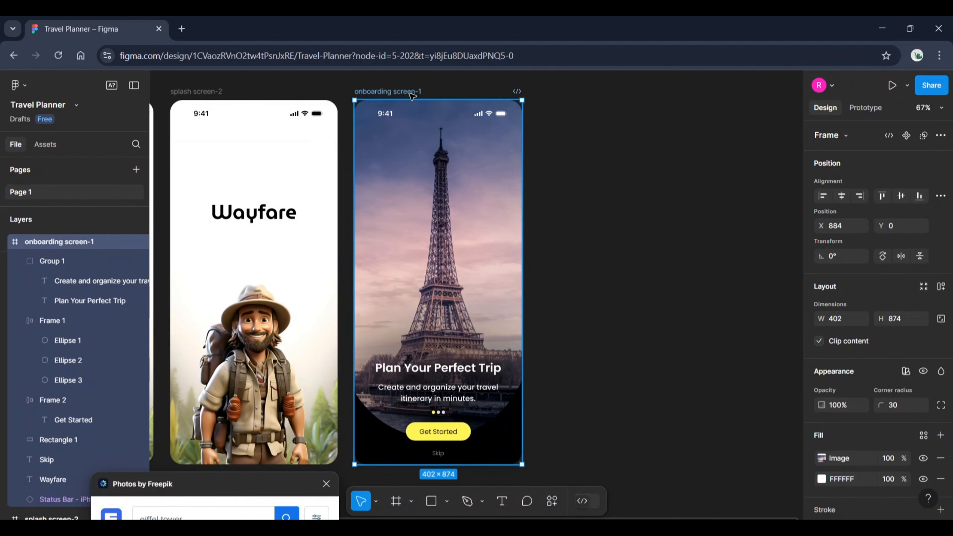
pyautogui.hotkey('ctrl', 'd')
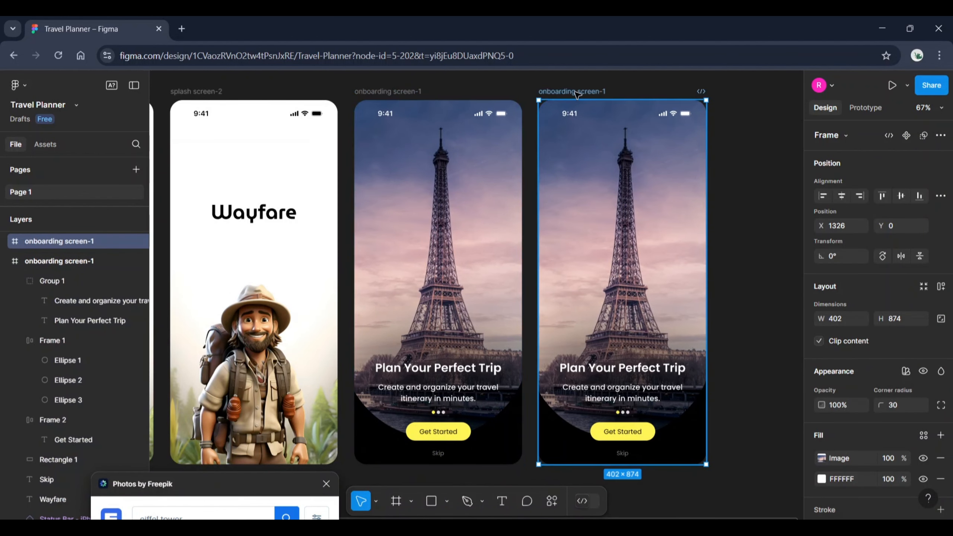
pyautogui.doubleClick(590, 92)
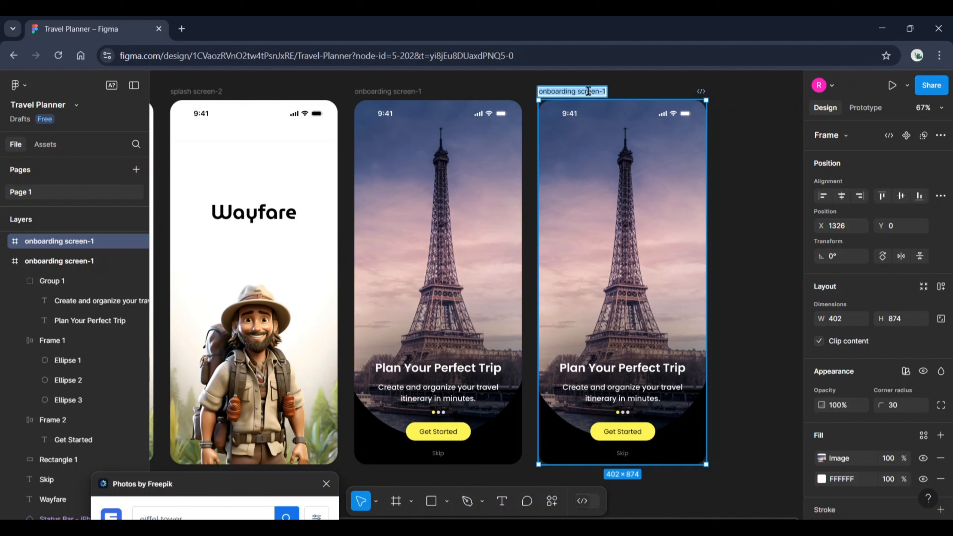
pyautogui.click(602, 90)
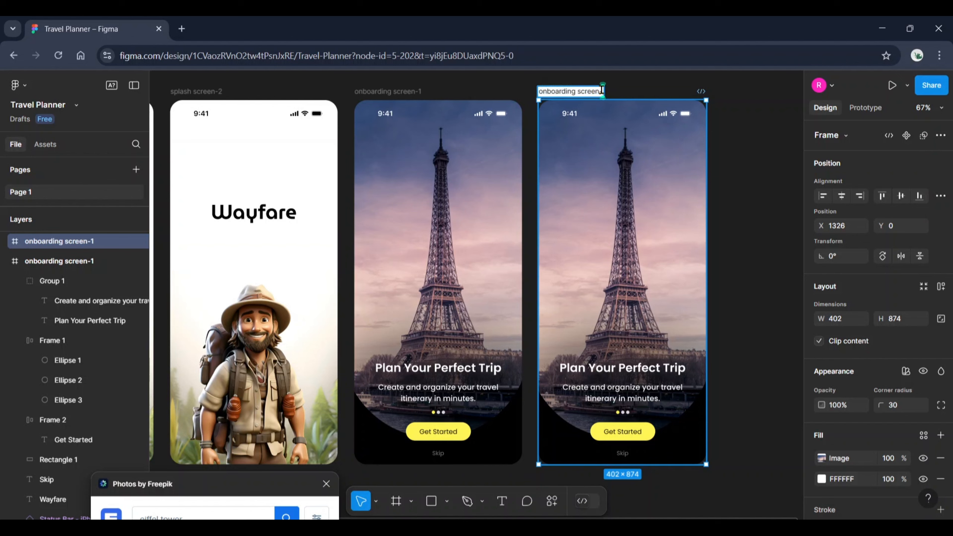
pyautogui.write('2')
pyautogui.press('Return')
pyautogui.press('Escape')
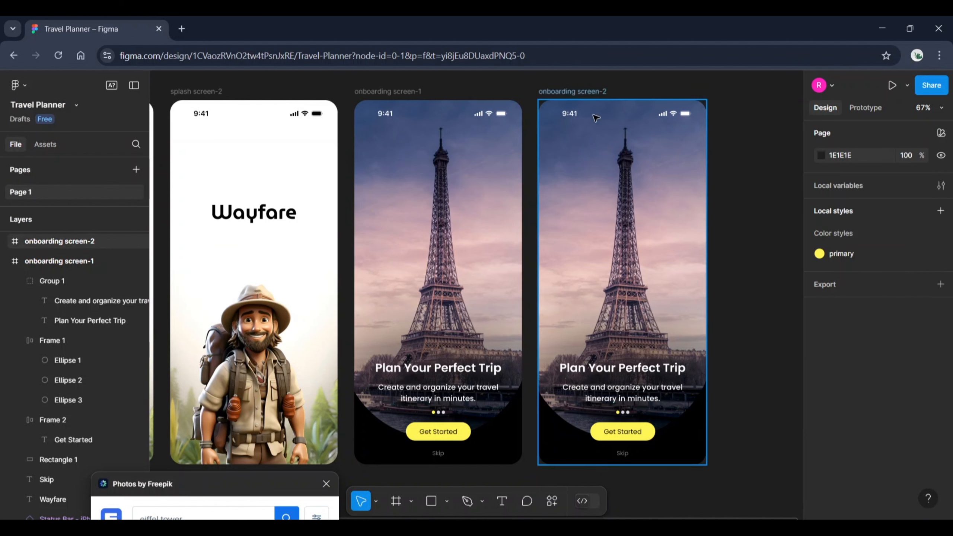
# - Search the Freepik photos for "dubai city" and insert the night skyline photo with highway light trails into onboarding screen-2
pyautogui.click(581, 100)
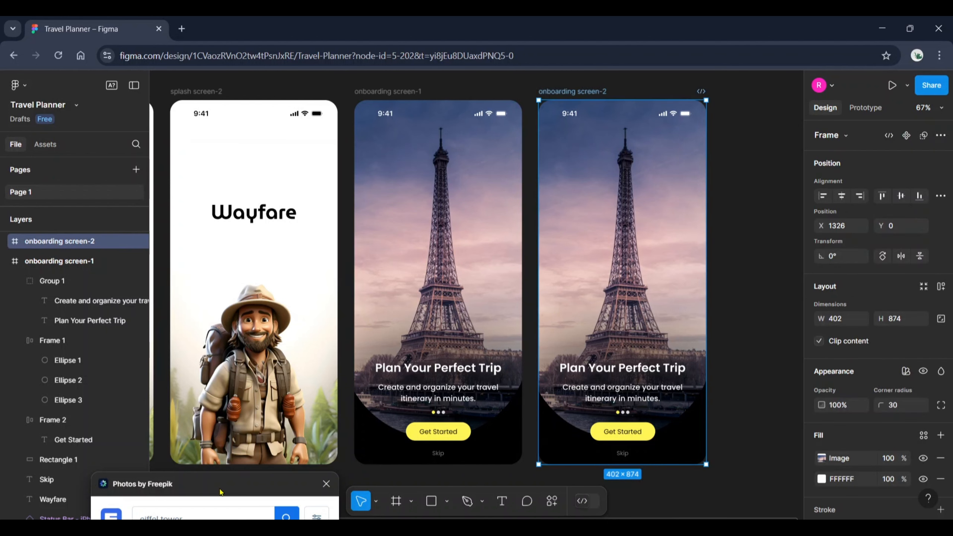
pyautogui.tripleClick(246, 284)
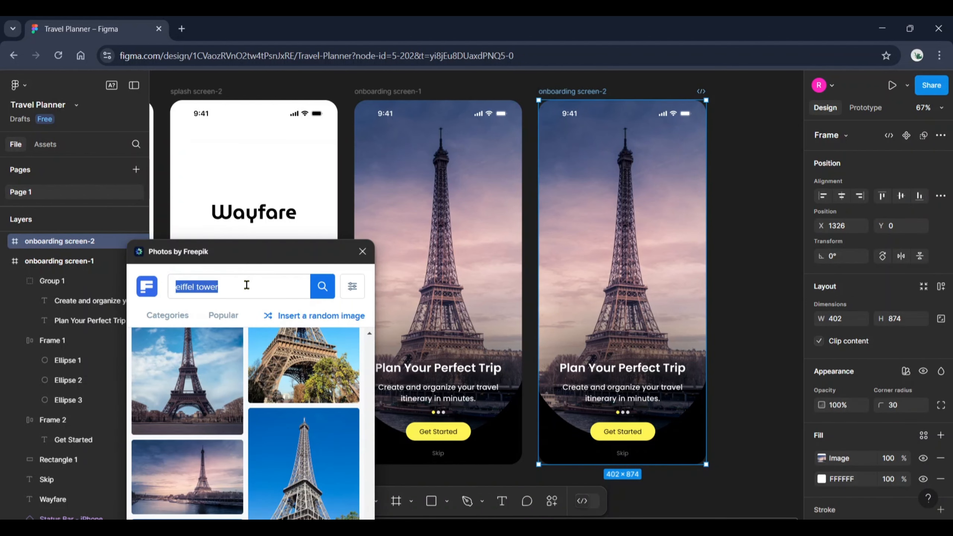
pyautogui.write('dubai city')
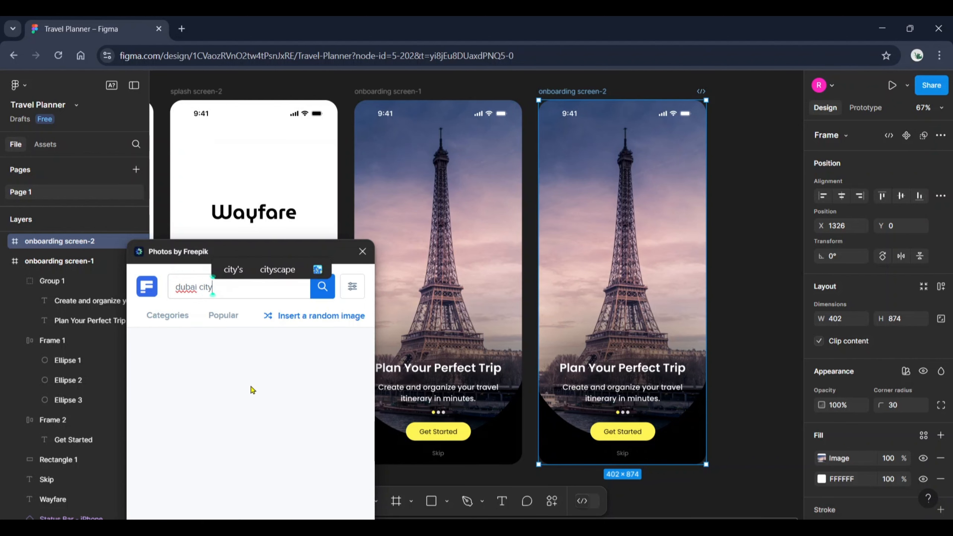
pyautogui.moveTo(176, 255); pyautogui.dragTo(191, 88)
pyautogui.scroll(-5, 238, 248)
pyautogui.scroll(4, 238, 248)
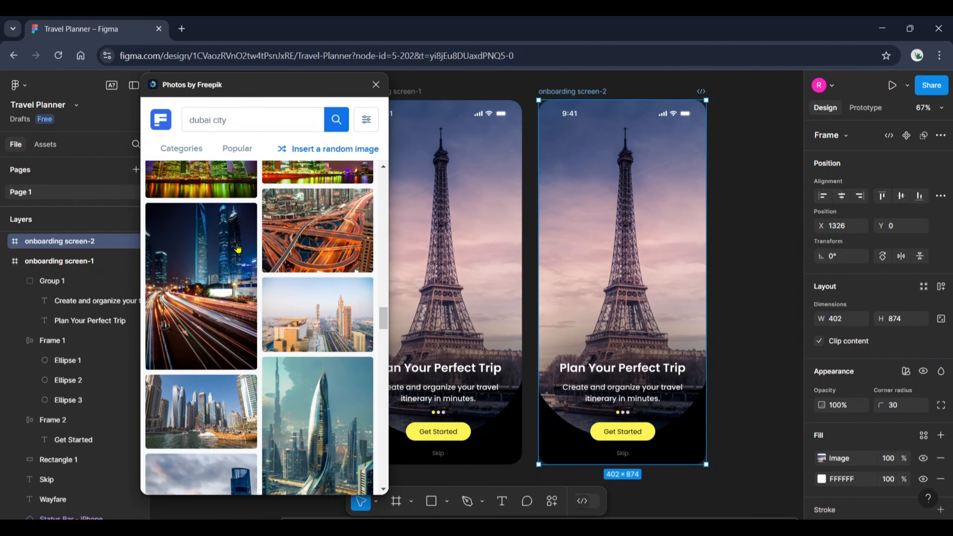
pyautogui.click(230, 300)
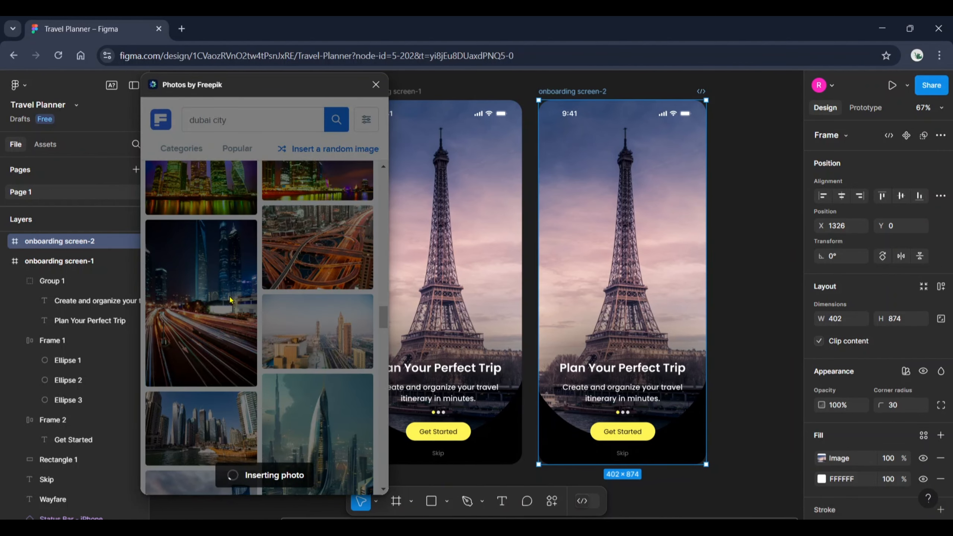
# - Change the scaling mode of onboarding screen-2's background image to Fill
pyautogui.click(820, 458)
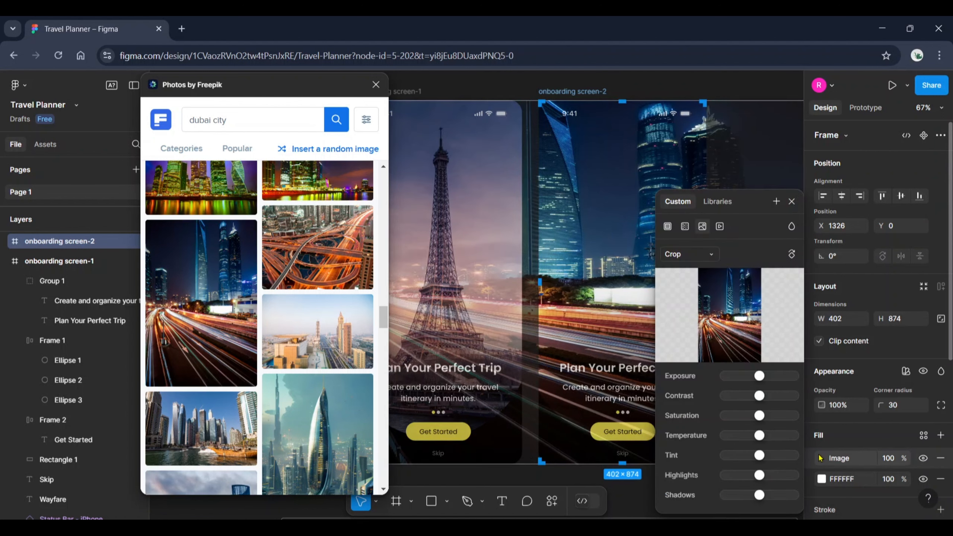
pyautogui.click(708, 260)
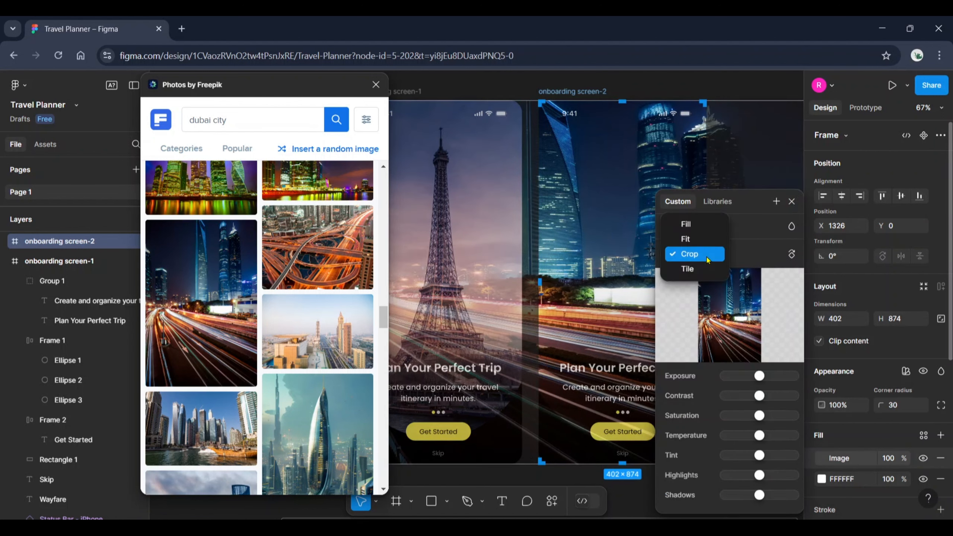
pyautogui.click(695, 226)
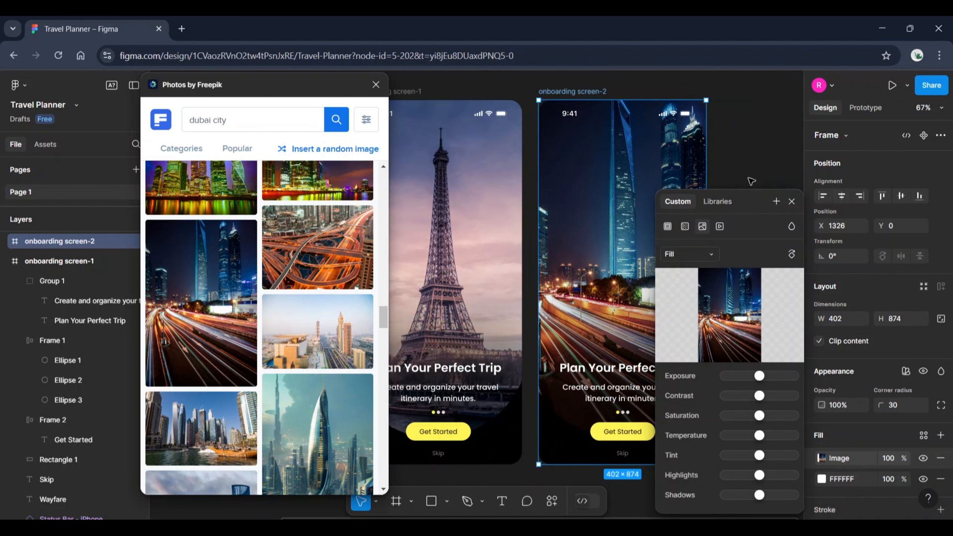
pyautogui.click(792, 202)
pyautogui.click(793, 203)
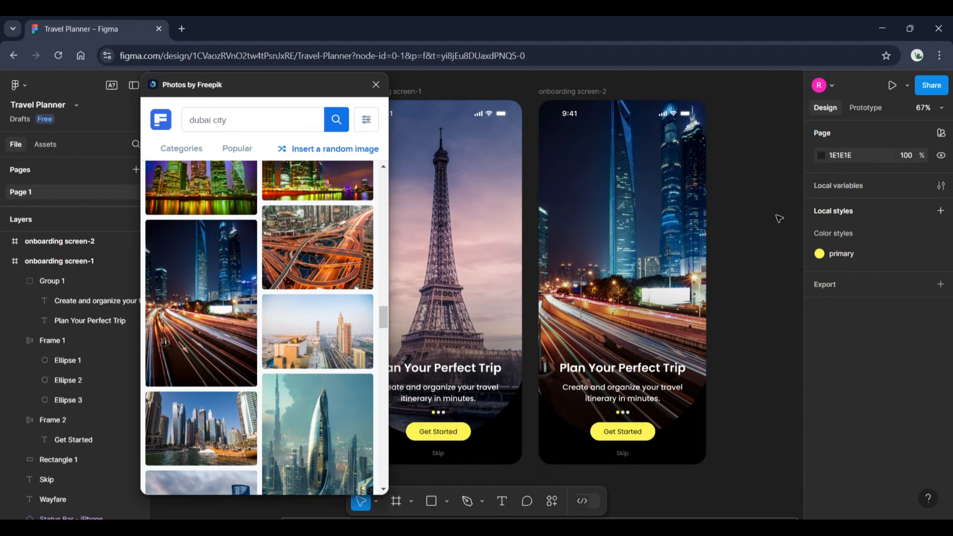
# - Duplicate the onboarding screen-2 frame and rename the copy onboarding screen-3
pyautogui.scroll(-3, 780, 219)
pyautogui.scroll(1, 780, 218)
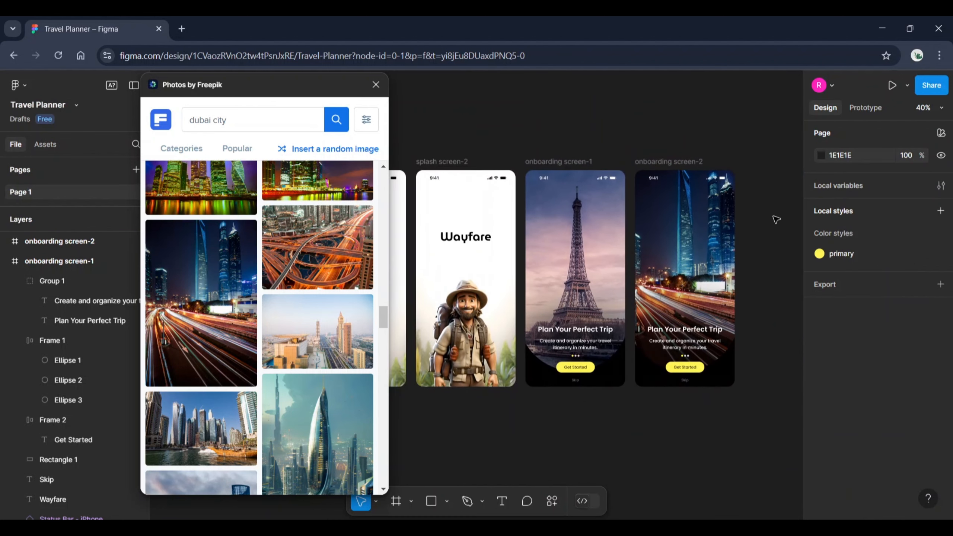
pyautogui.scroll(3, 776, 217)
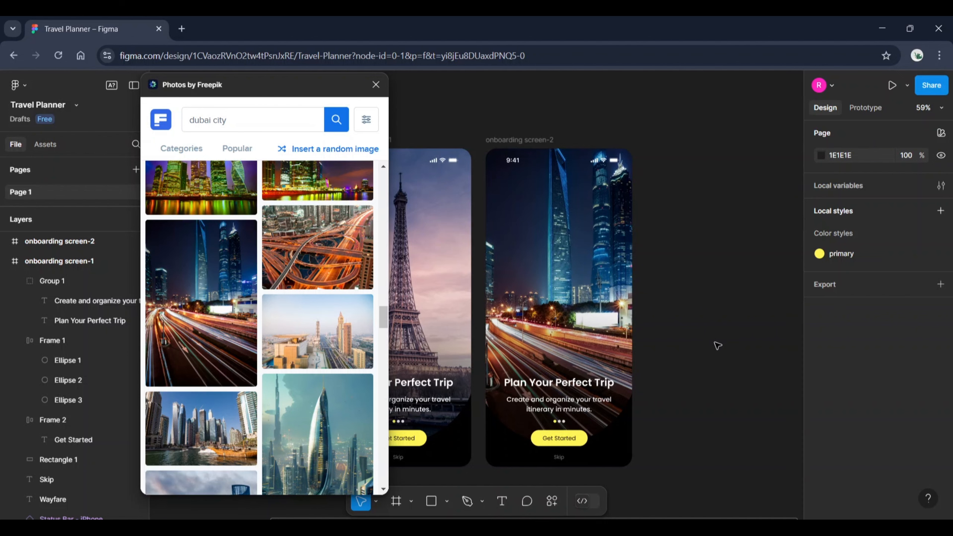
pyautogui.scroll(-1, 717, 345)
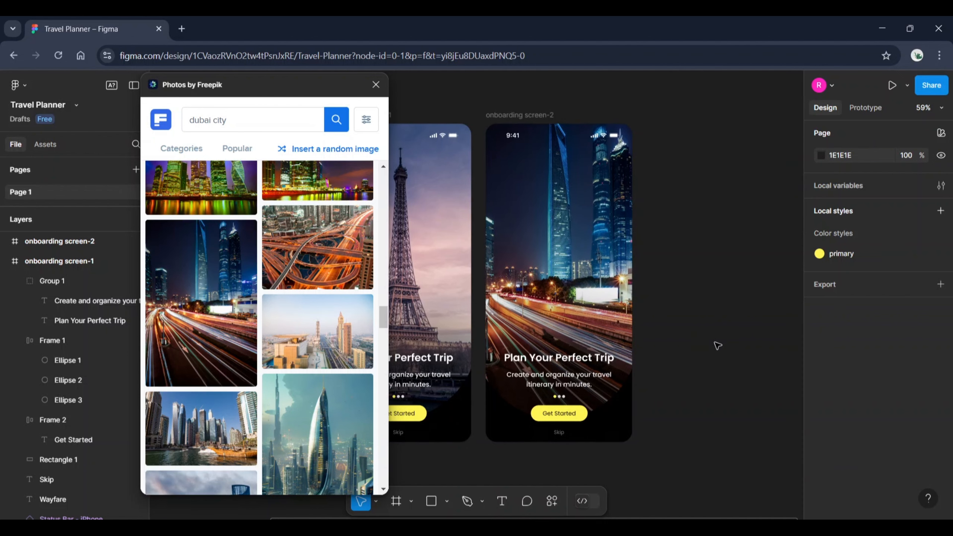
pyautogui.click(541, 124)
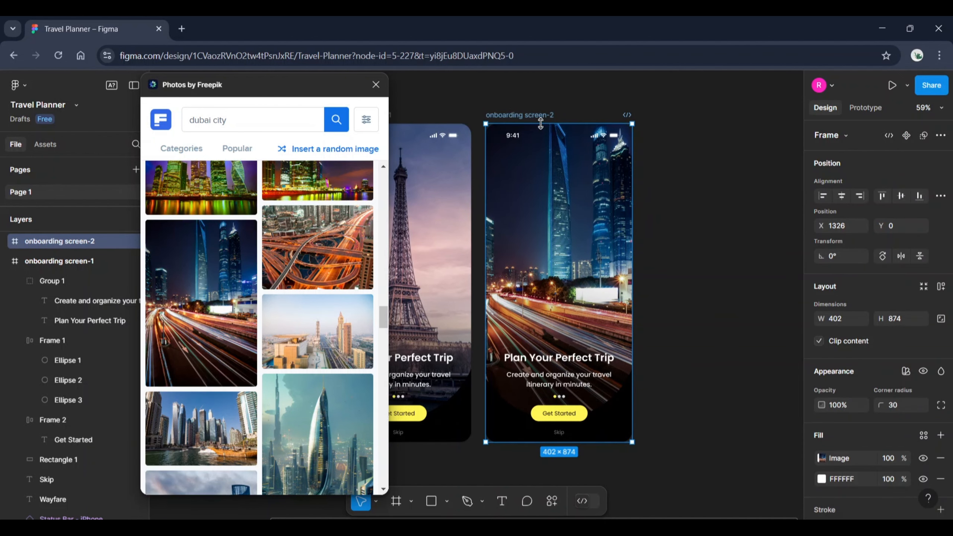
pyautogui.hotkey('ctrl', 'd')
pyautogui.doubleClick(664, 115)
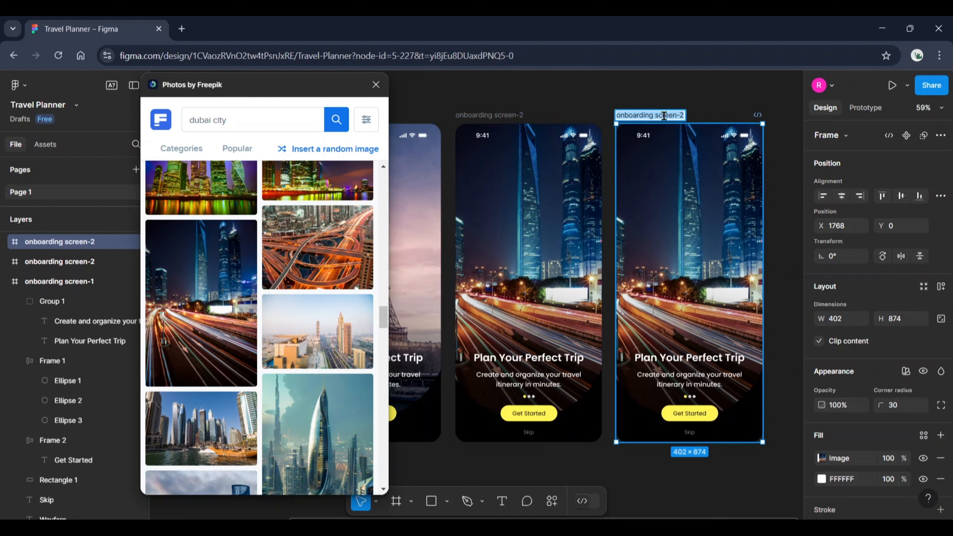
pyautogui.click(664, 116)
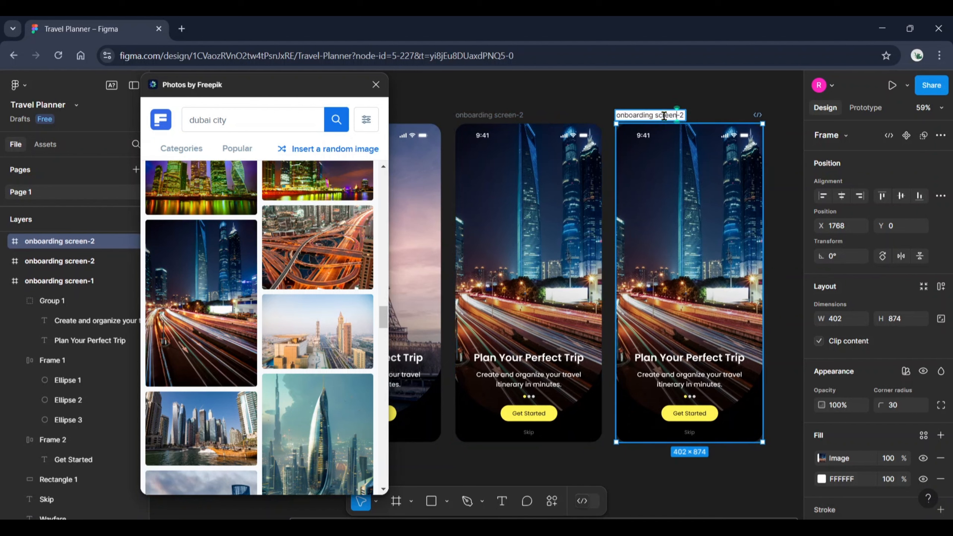
pyautogui.press('Return')
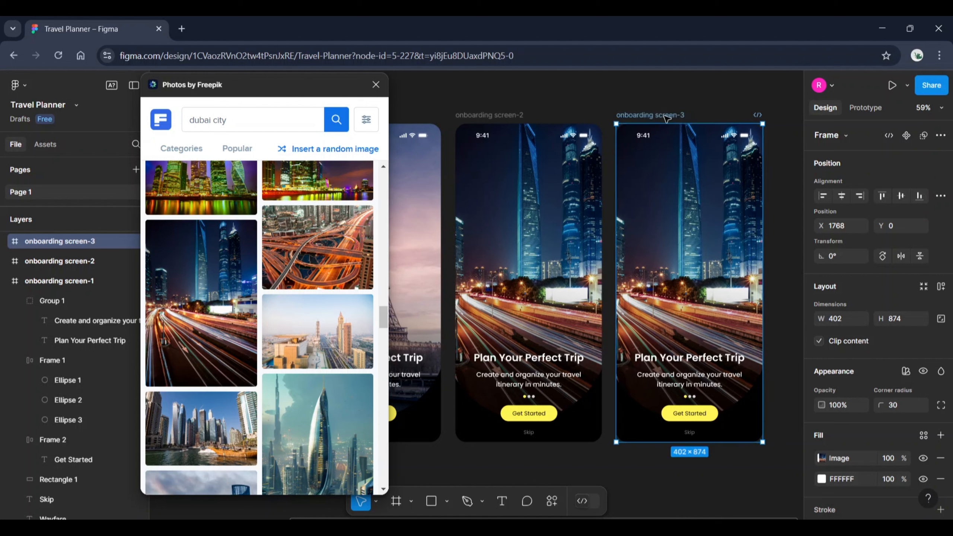
# - Search the Freepik photos for "waterfall", insert the dark portrait waterfall photo with roots into onboarding screen-3, and close the plugin
pyautogui.click(282, 114)
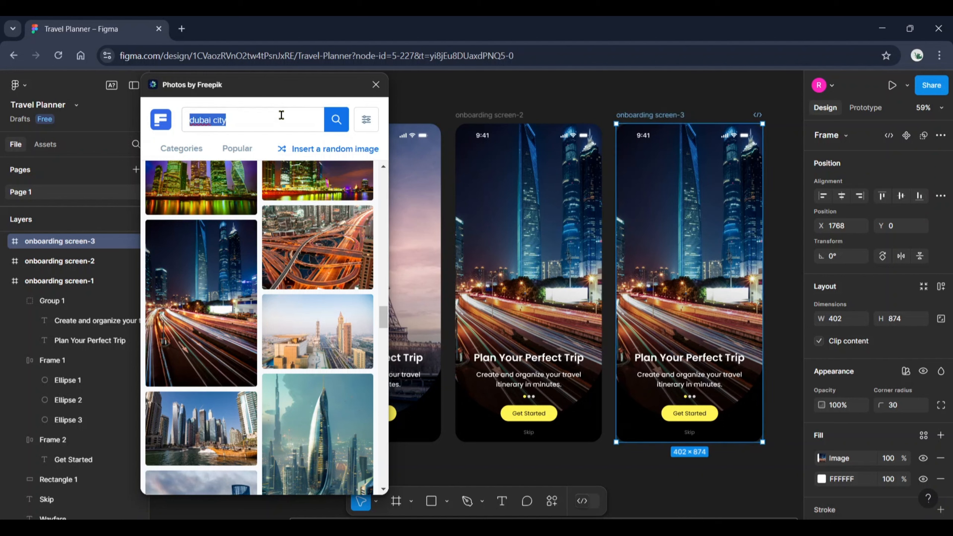
pyautogui.write('waterfal')
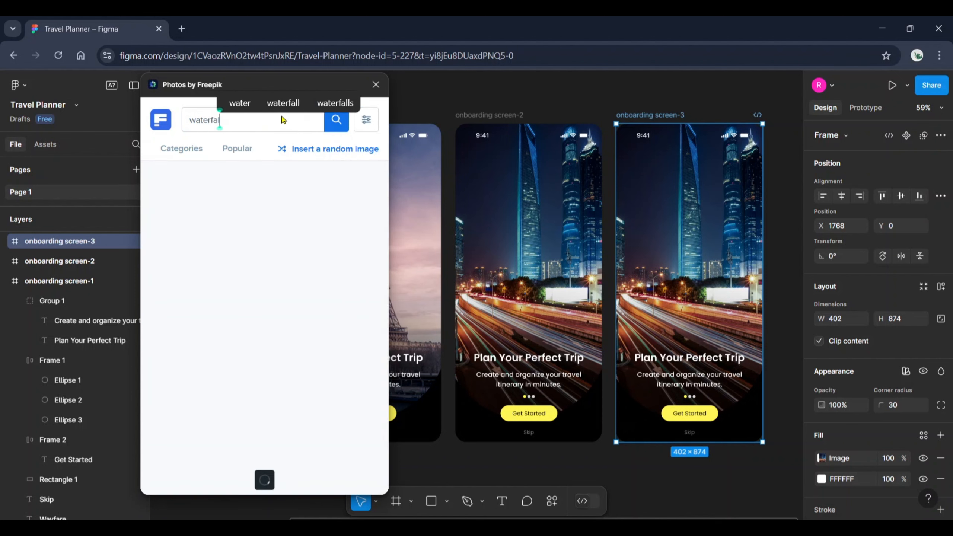
pyautogui.write('l')
pyautogui.press('Return')
pyautogui.scroll(-10, 299, 257)
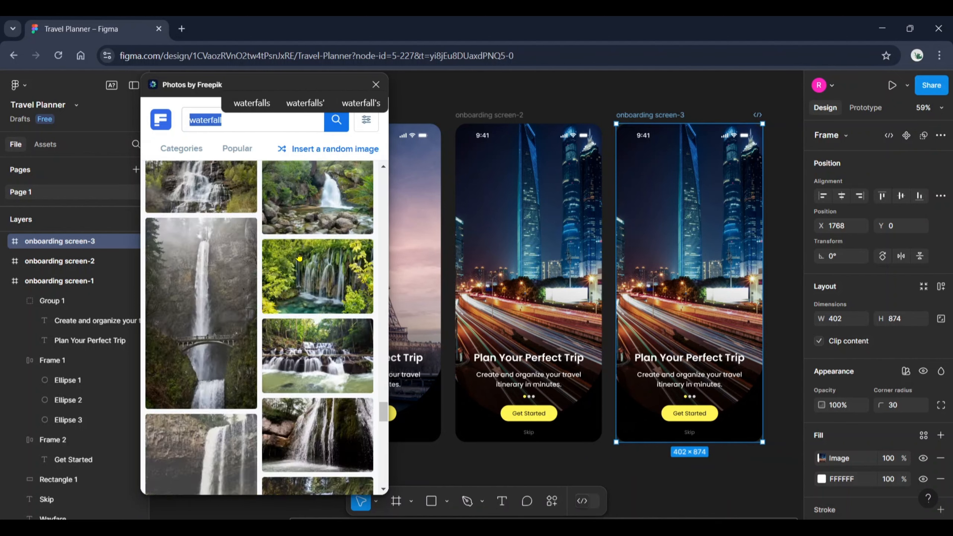
pyautogui.scroll(5, 299, 257)
pyautogui.click(307, 315)
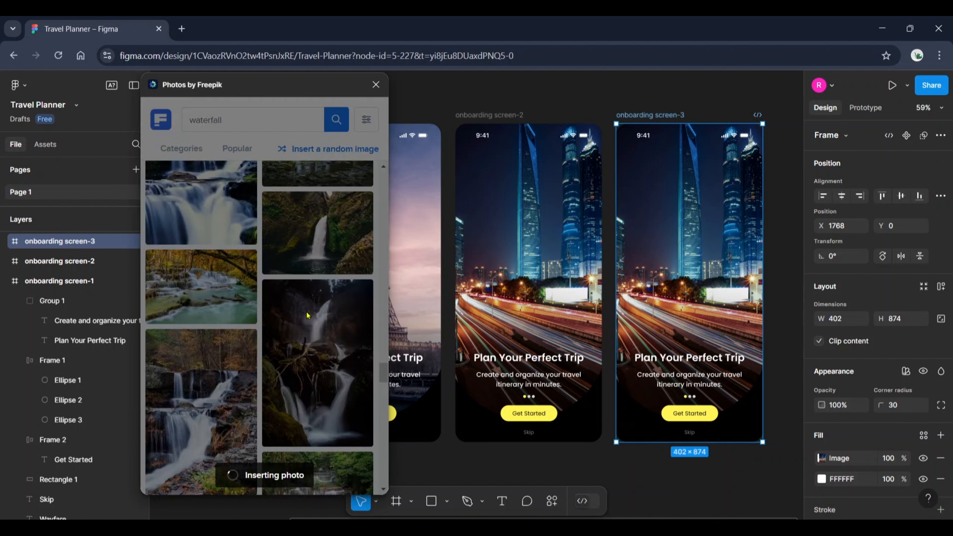
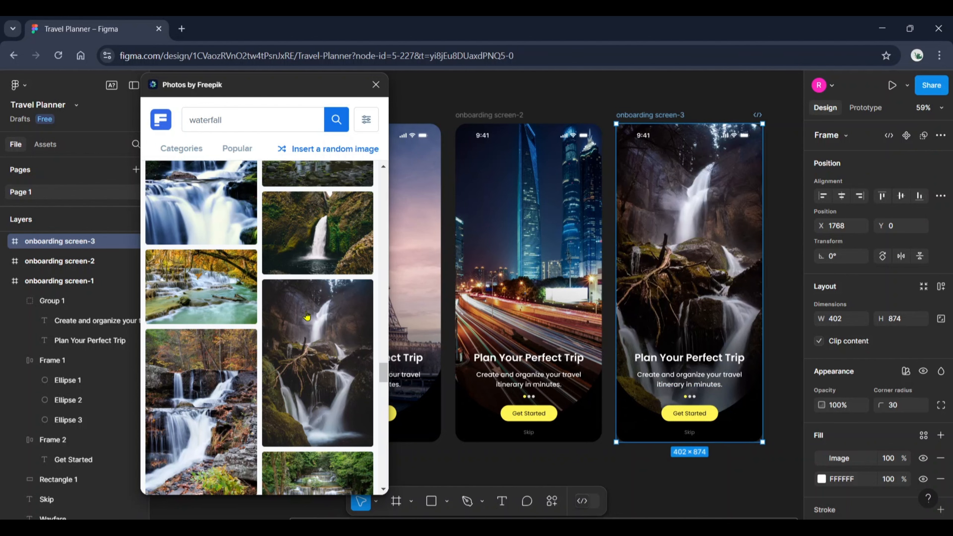
pyautogui.hscroll(1, 480, 479)
pyautogui.scroll(-1, 480, 479)
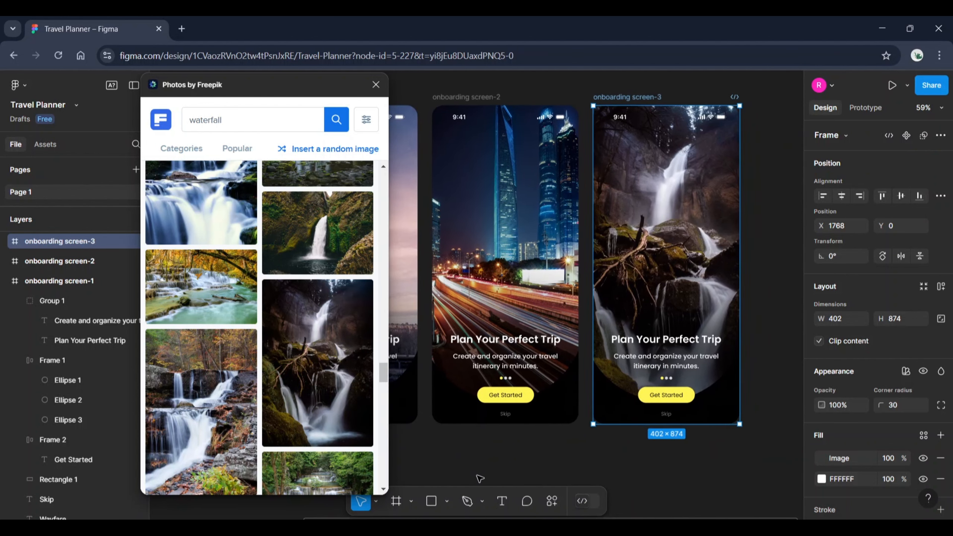
pyautogui.click(376, 85)
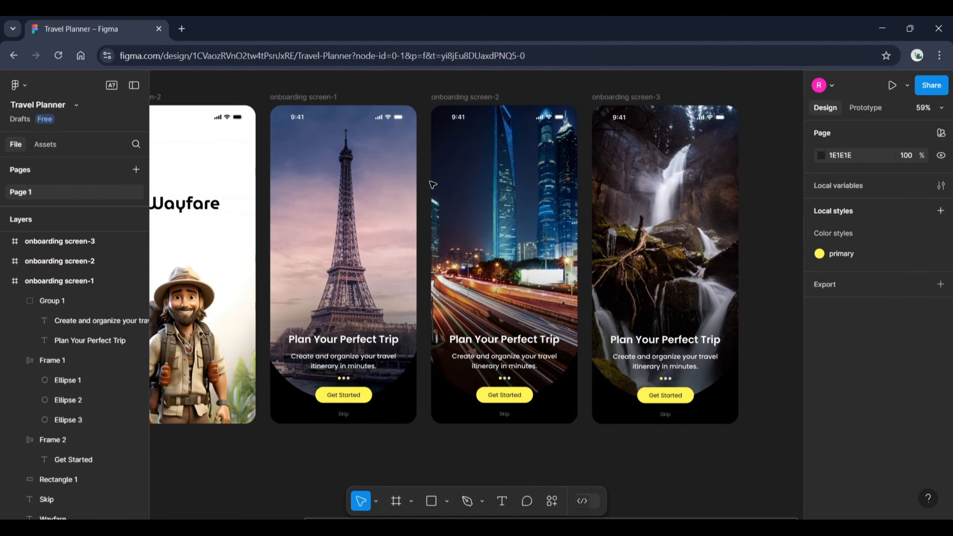
# - Replace the heading on onboarding screen-2 with "Stay On Budget"
pyautogui.doubleClick(507, 342)
pyautogui.doubleClick(507, 340)
pyautogui.write('Stay')
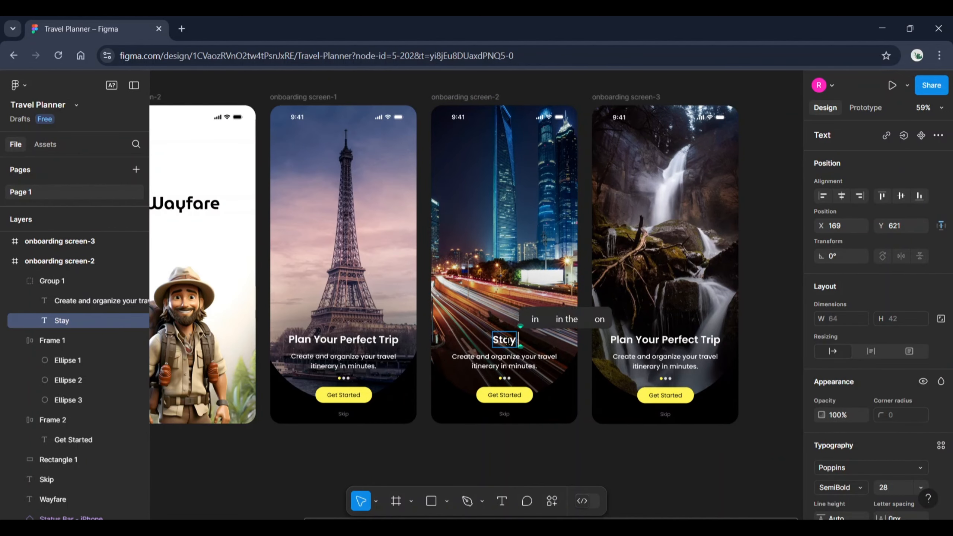
pyautogui.write(' On Budget')
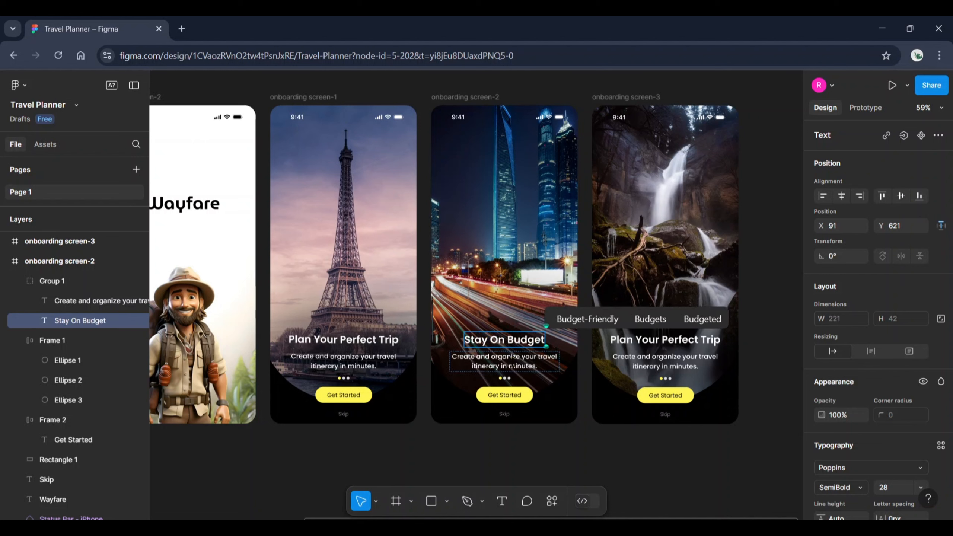
# - Replace the description on onboarding screen-2 with "Track your expenses and manage your travel budget with ease."
pyautogui.click(514, 359)
pyautogui.write('Tr')
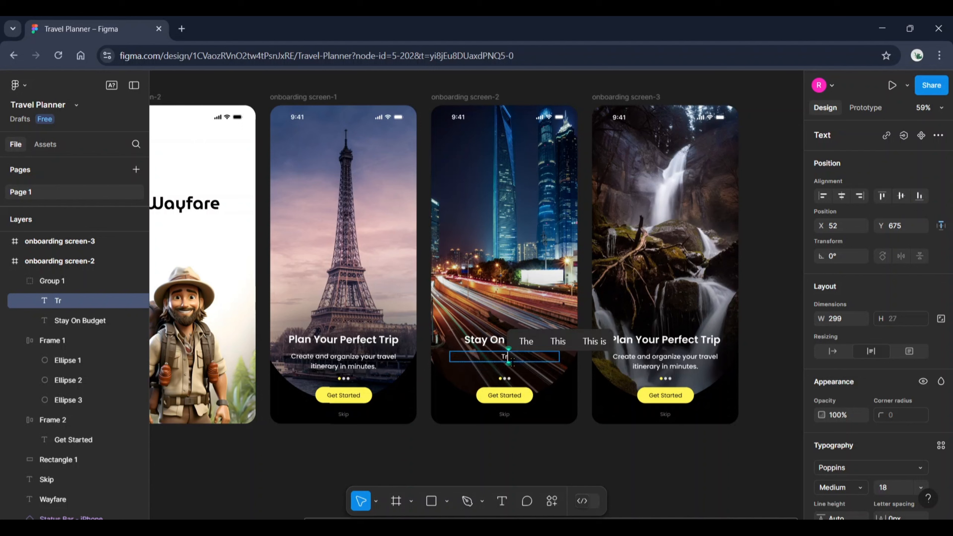
pyautogui.write('ack your')
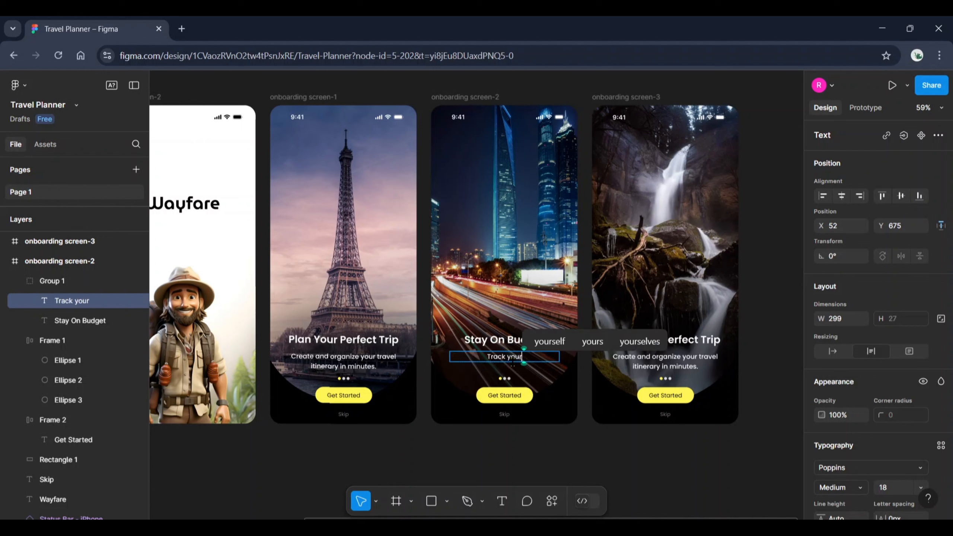
pyautogui.write(' expens')
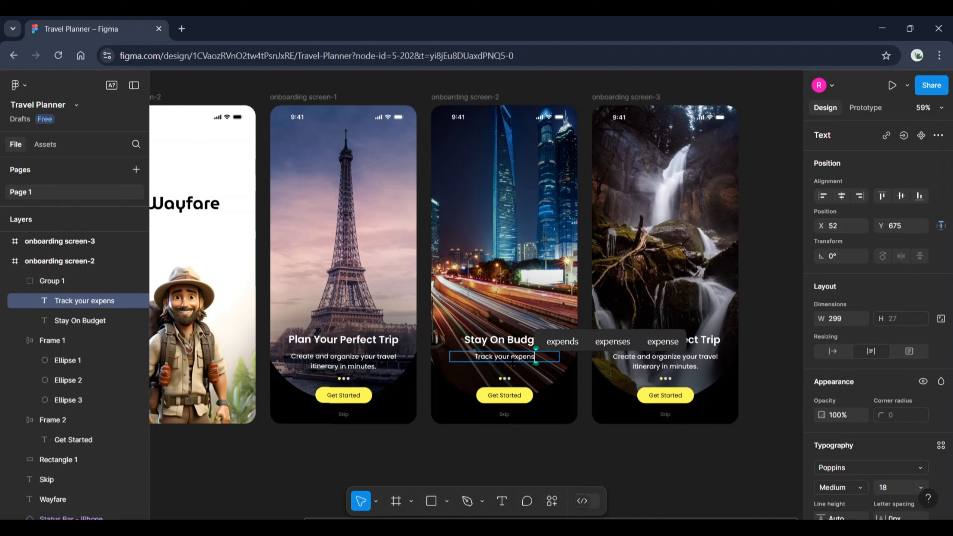
pyautogui.write('es and manag')
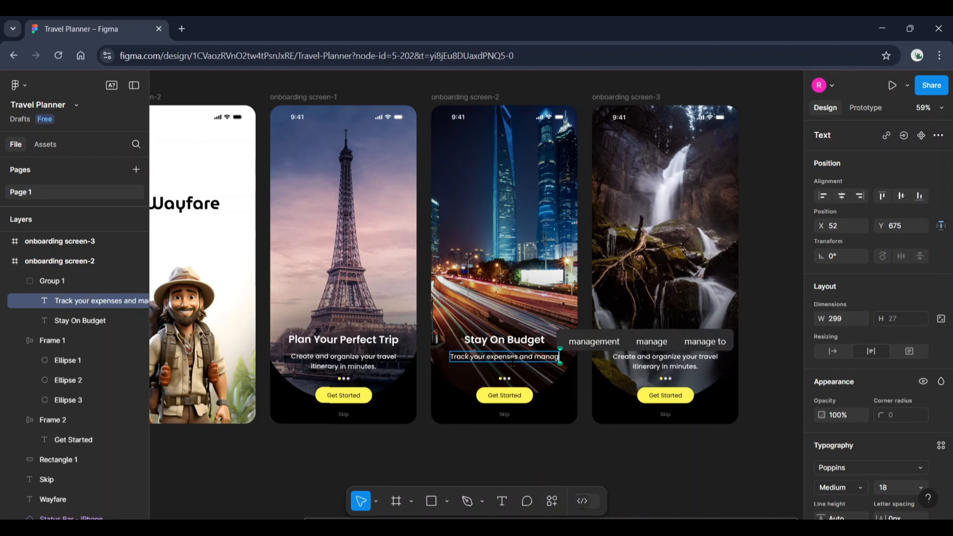
pyautogui.write('e your')
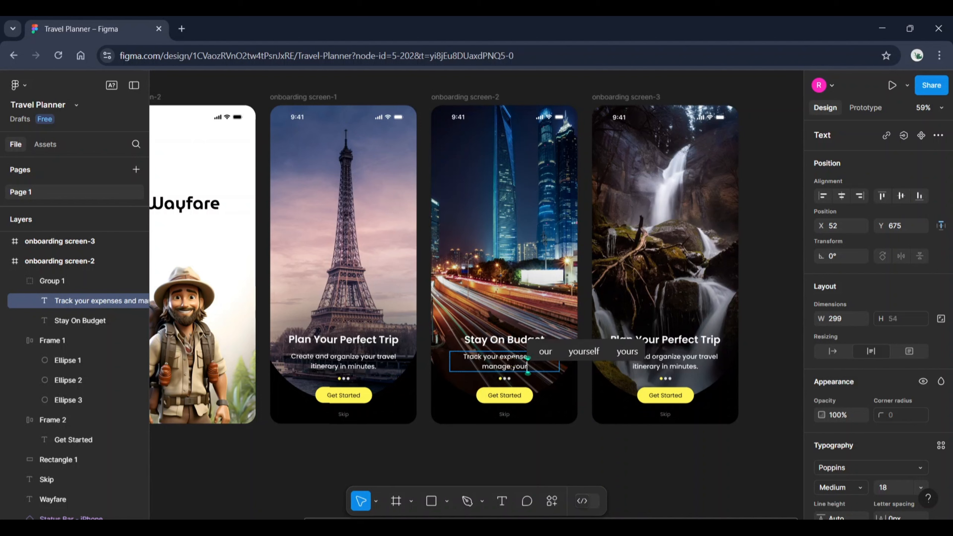
pyautogui.write(' travel')
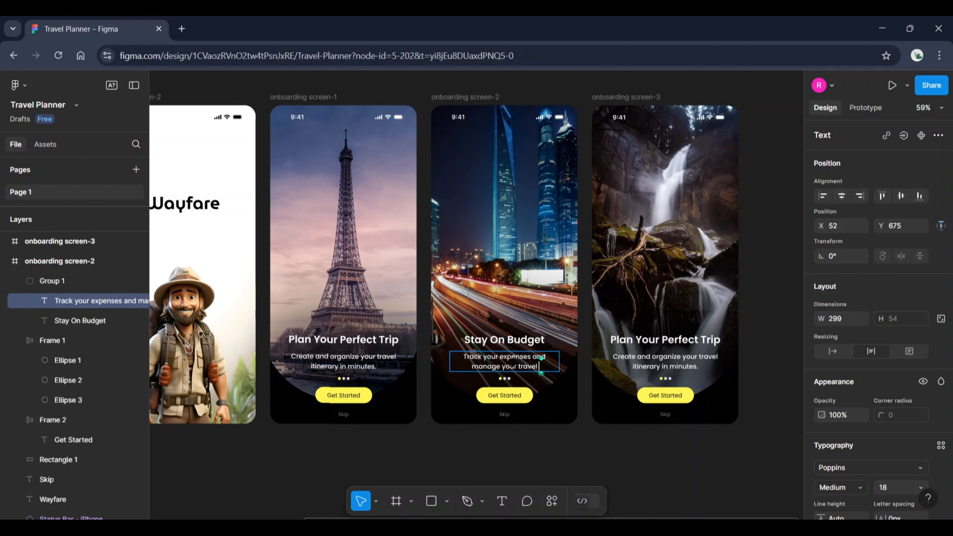
pyautogui.write(' budge')
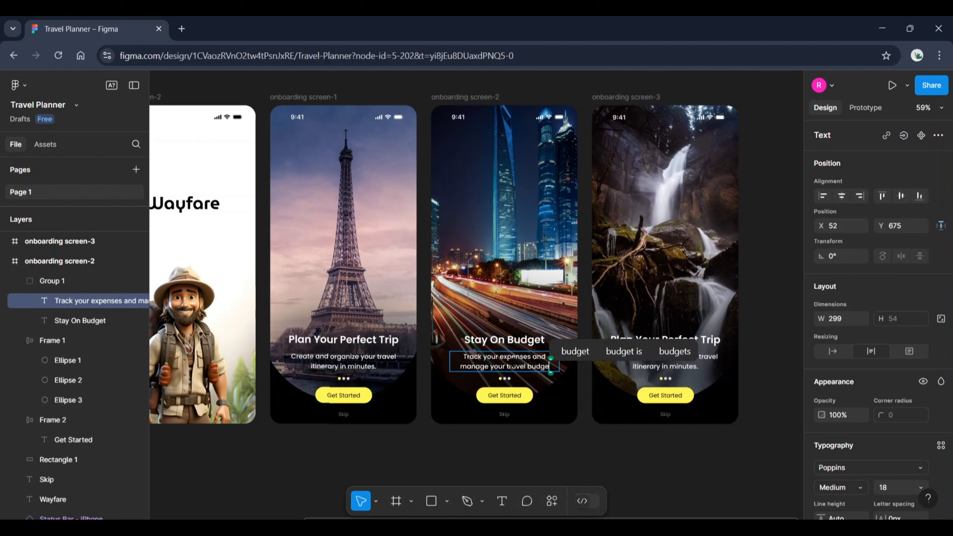
pyautogui.write('t with ease.')
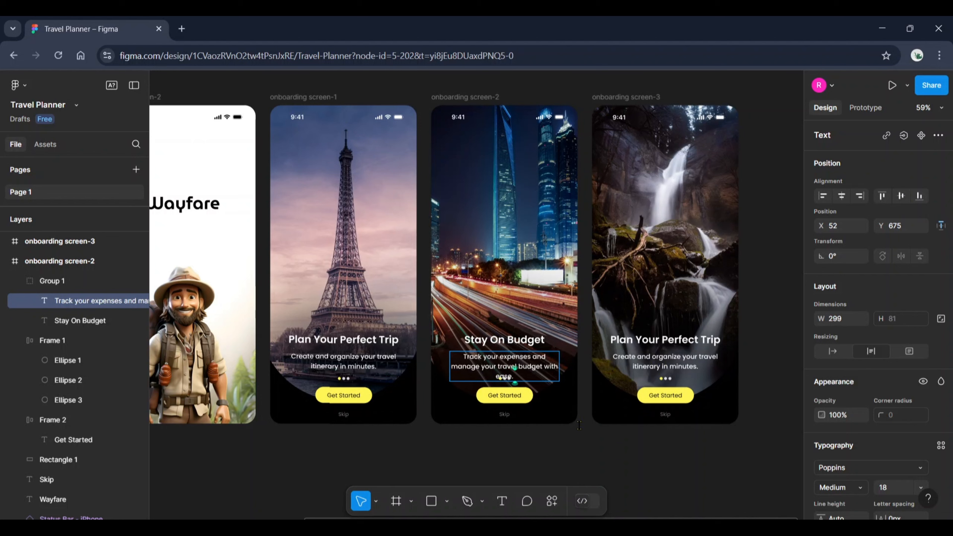
pyautogui.press('Escape')
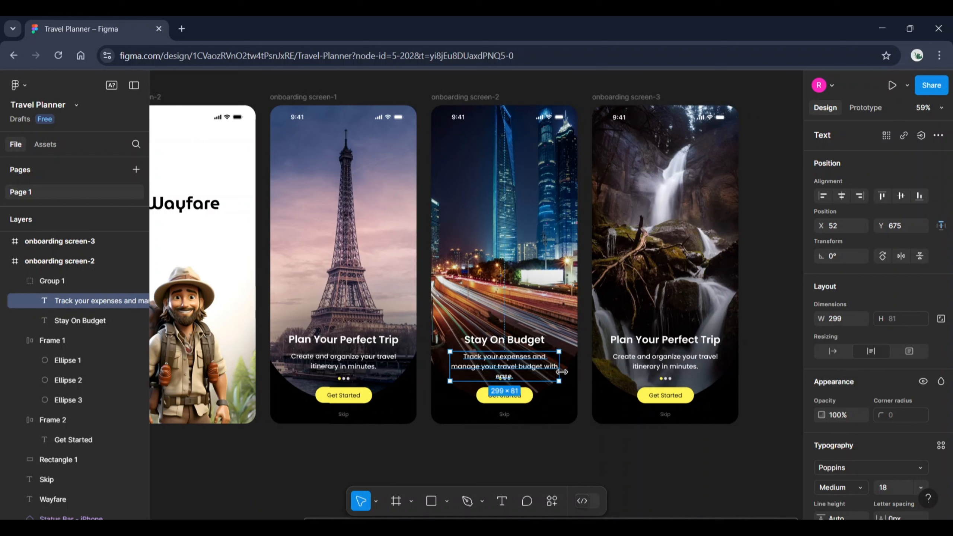
# - Widen the description on onboarding screen-2 to 313 and centre its heading and description group horizontally in the frame
pyautogui.moveTo(562, 372); pyautogui.dragTo(566, 371)
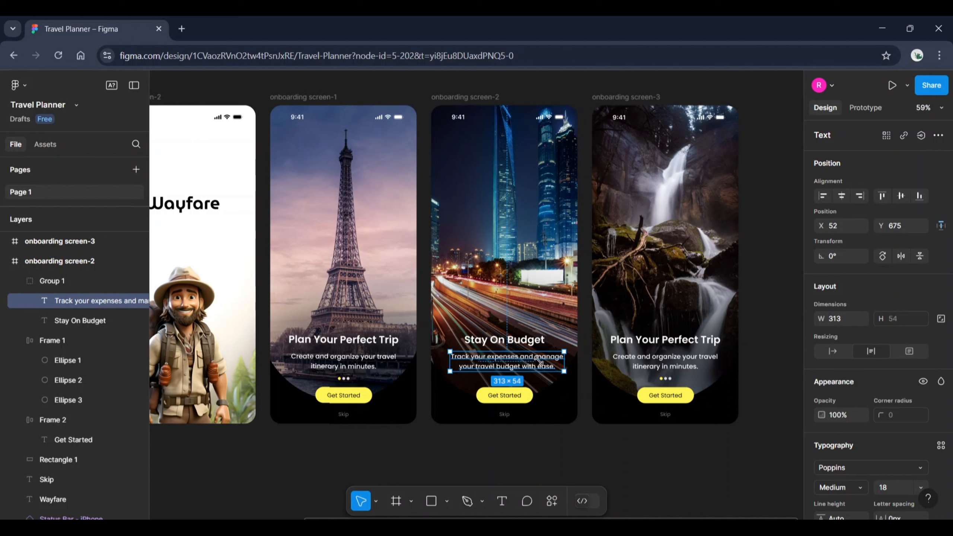
pyautogui.keyDown('shift'); pyautogui.click(80, 320); pyautogui.keyUp('shift')
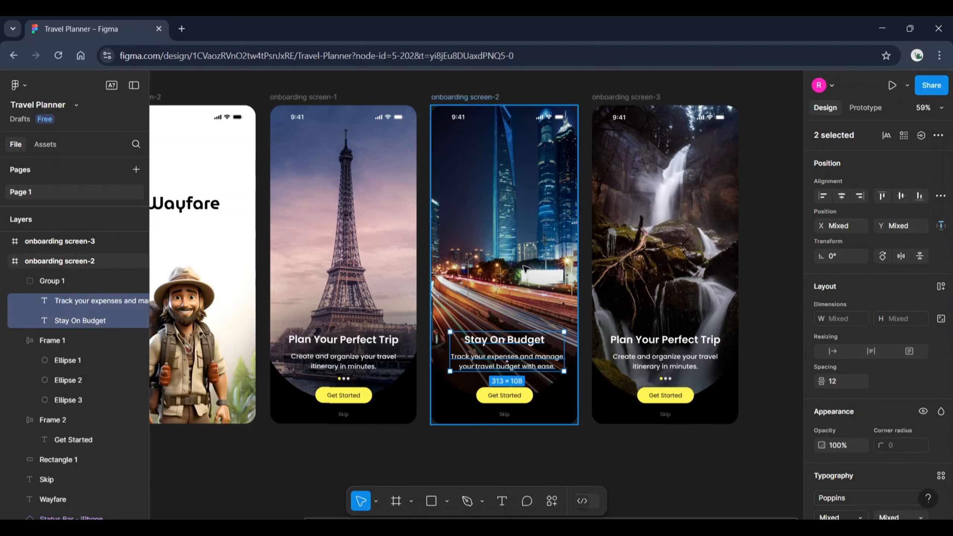
pyautogui.click(842, 195)
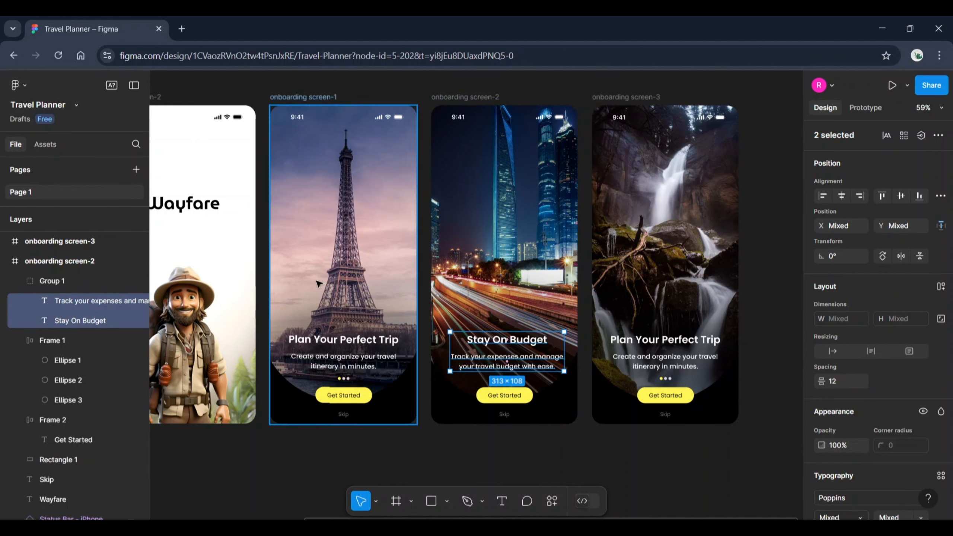
pyautogui.click(86, 282)
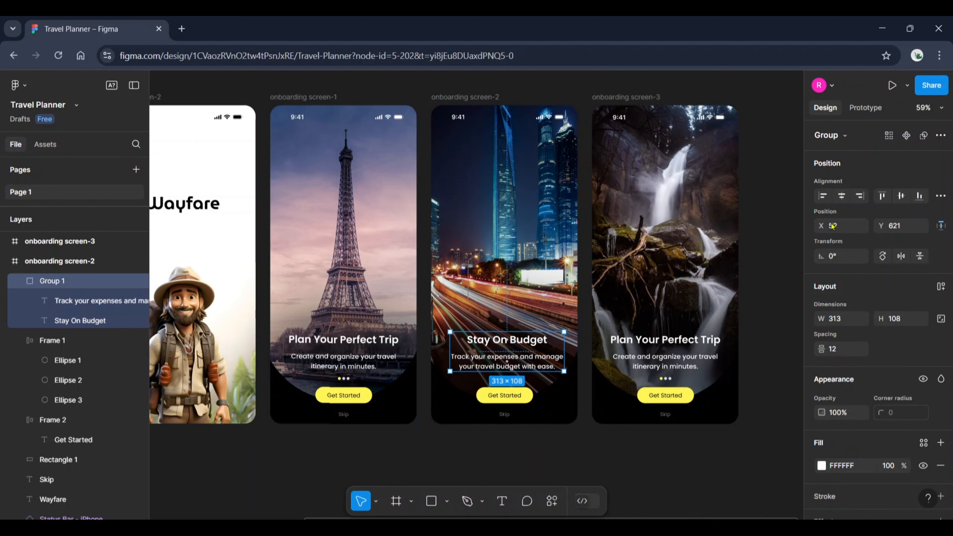
pyautogui.click(842, 196)
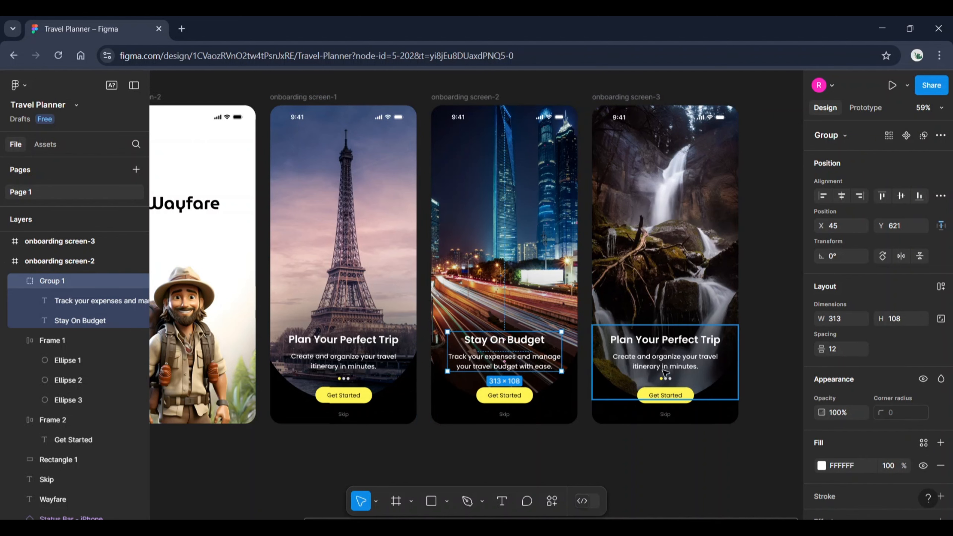
# - Replace the heading on onboarding screen-3 with "Never Forget A Thing"
pyautogui.doubleClick(681, 341)
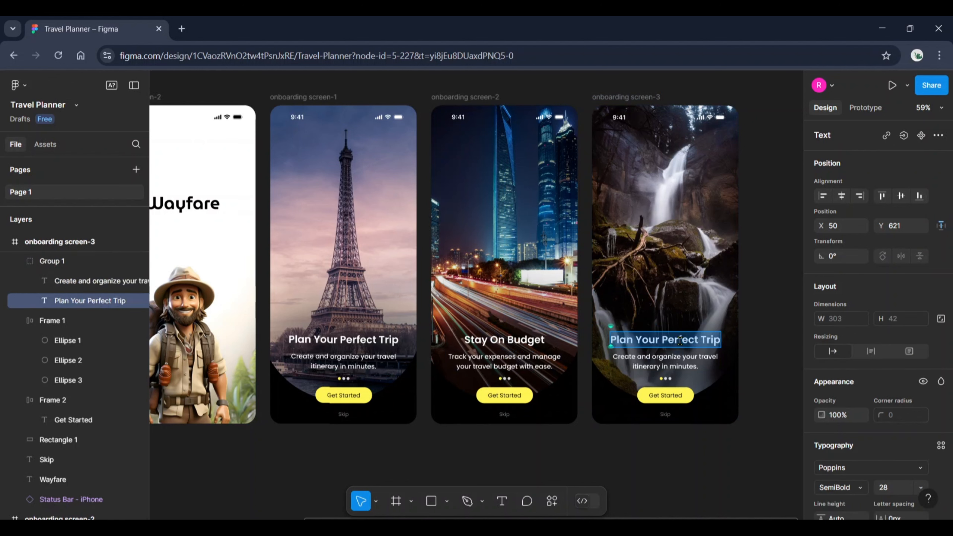
pyautogui.write('N')
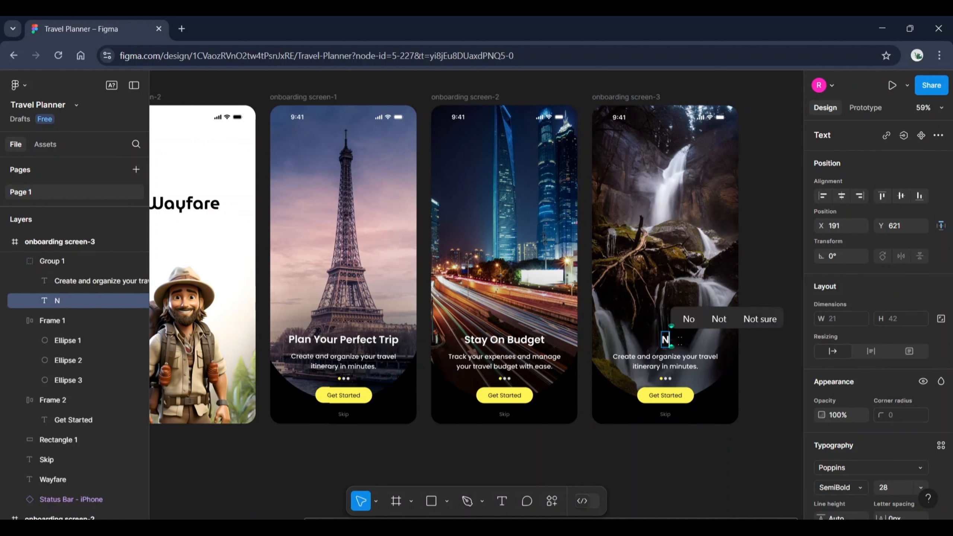
pyautogui.write('ever For')
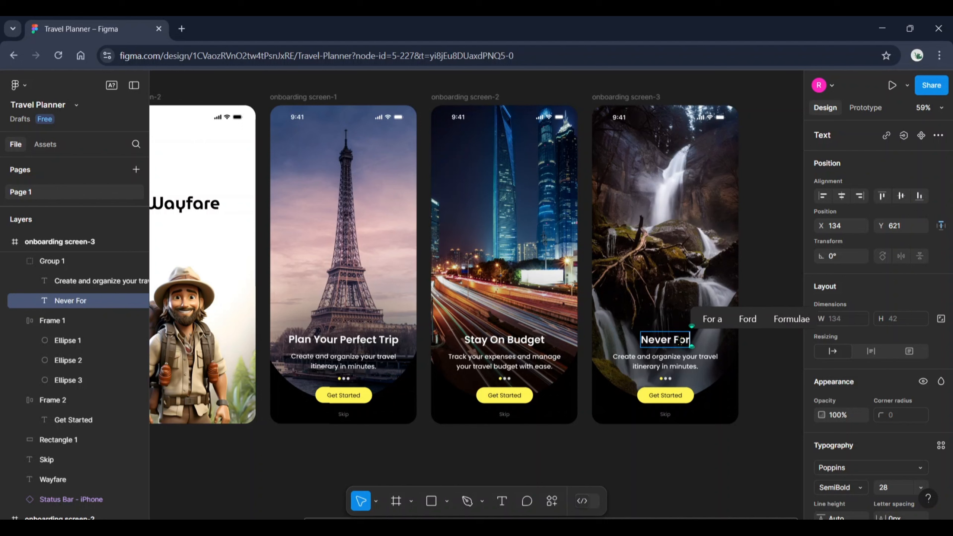
pyautogui.write('get A t')
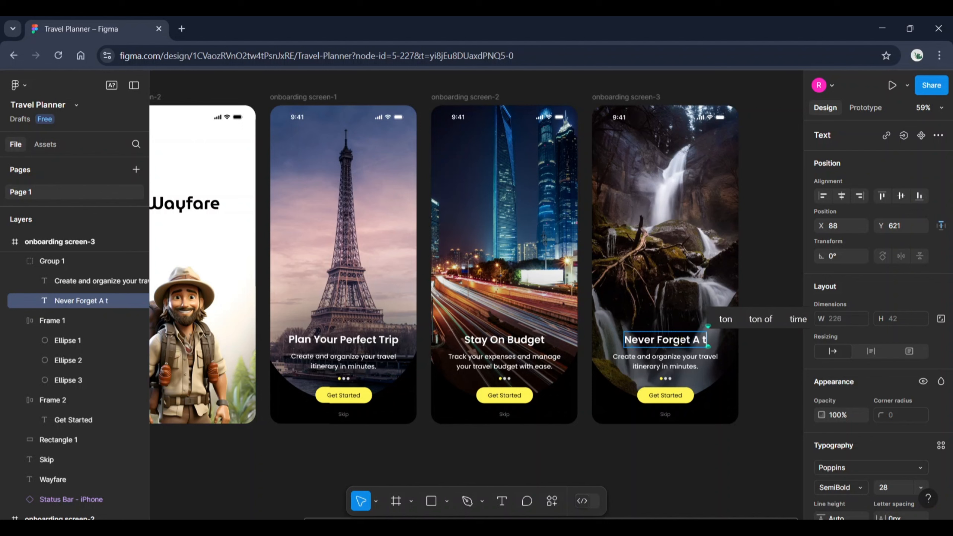
pyautogui.press('BackSpace')
pyautogui.write('Thing')
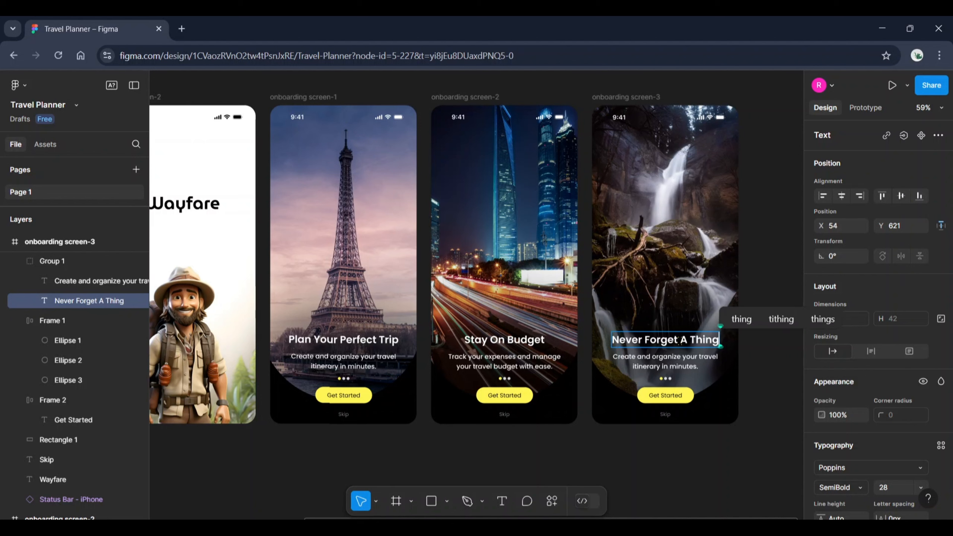
# - Replace the description on onboarding screen-3 with "Use our smart checklist to pack everything you need."
pyautogui.click(709, 362)
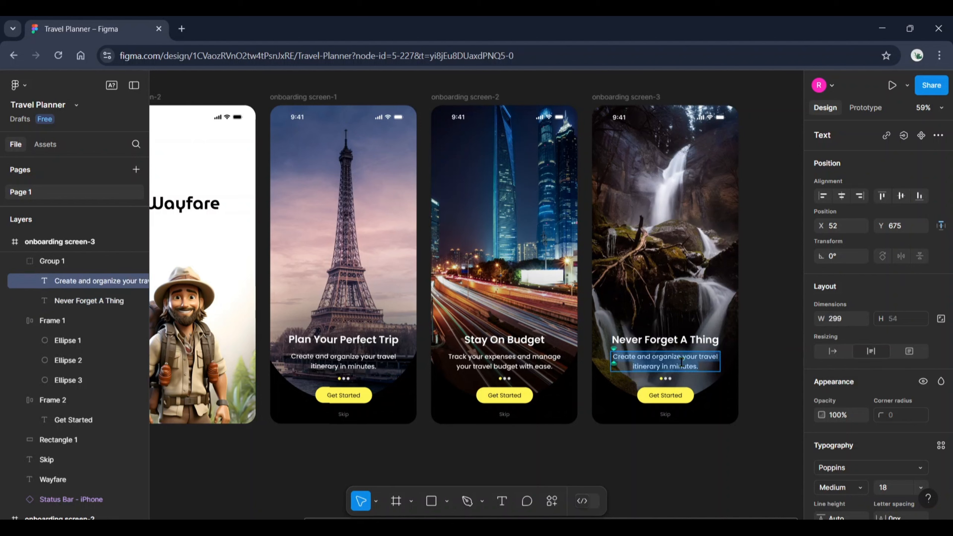
pyautogui.write('Use ou')
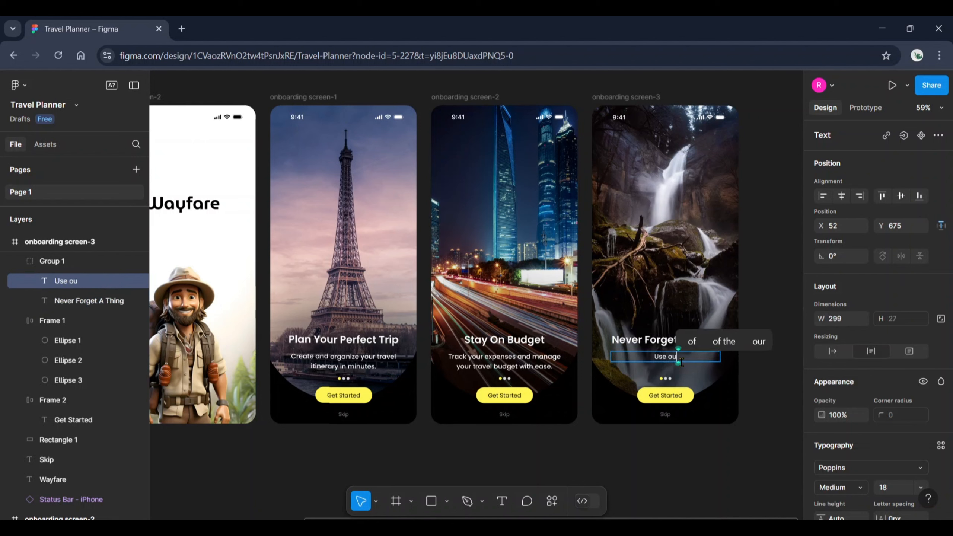
pyautogui.write('r smart')
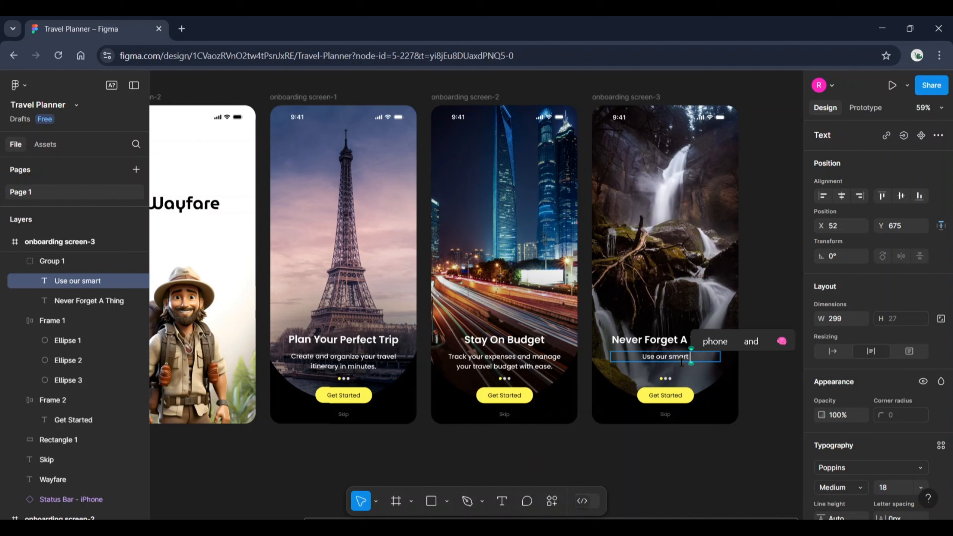
pyautogui.write(' check')
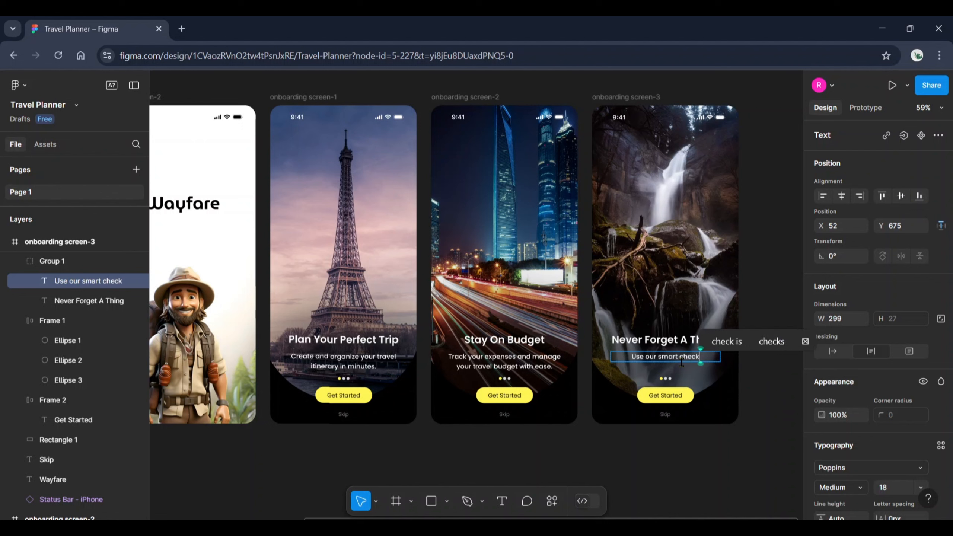
pyautogui.write('list')
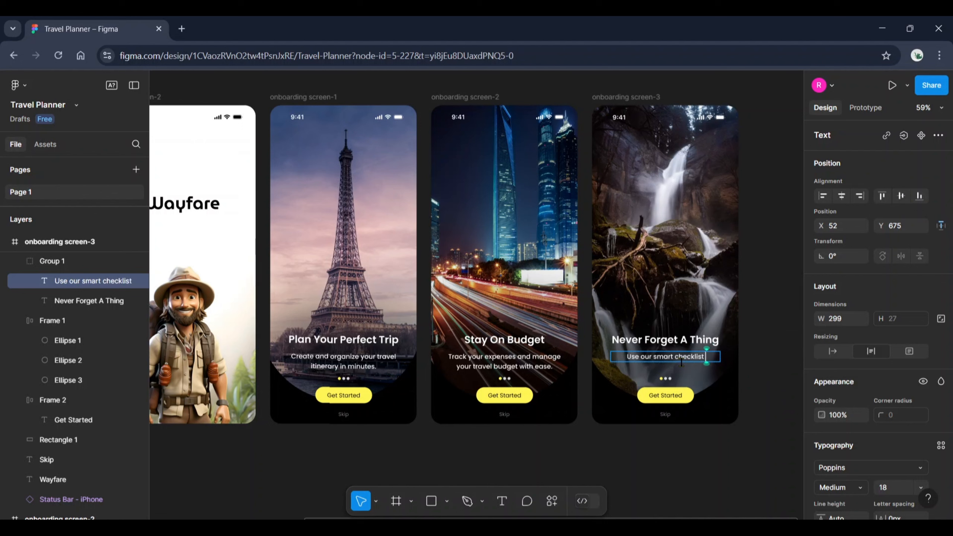
pyautogui.write(' to pack')
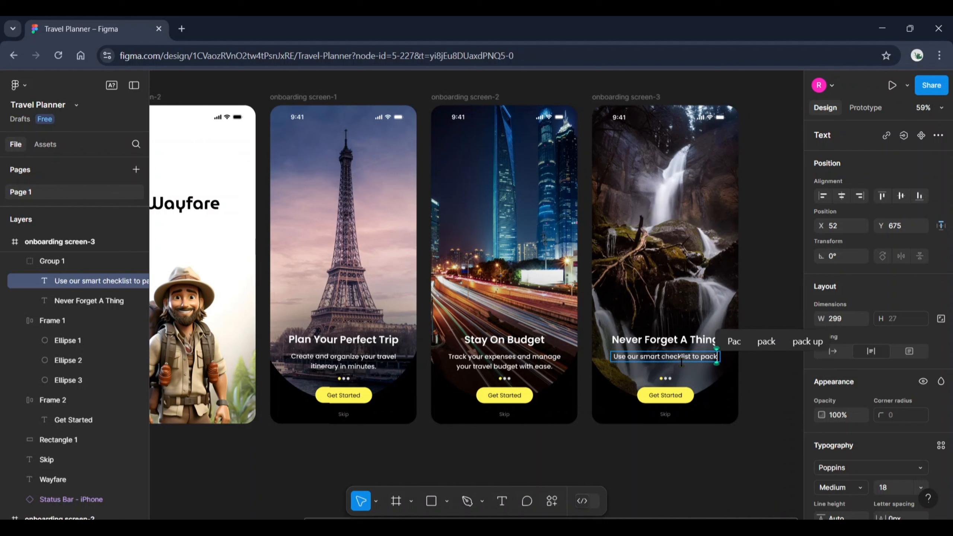
pyautogui.write(' everyt')
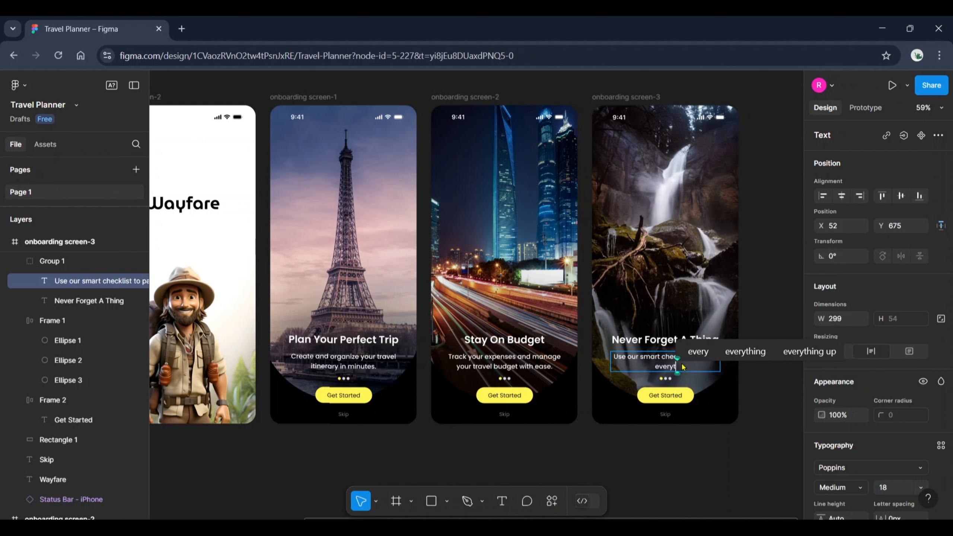
pyautogui.write('hong yo')
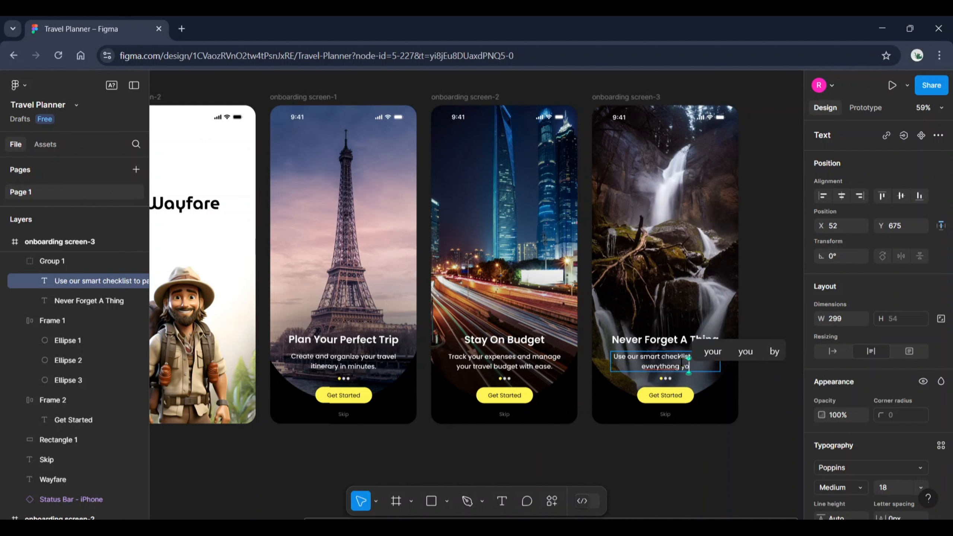
pyautogui.write('u need.')
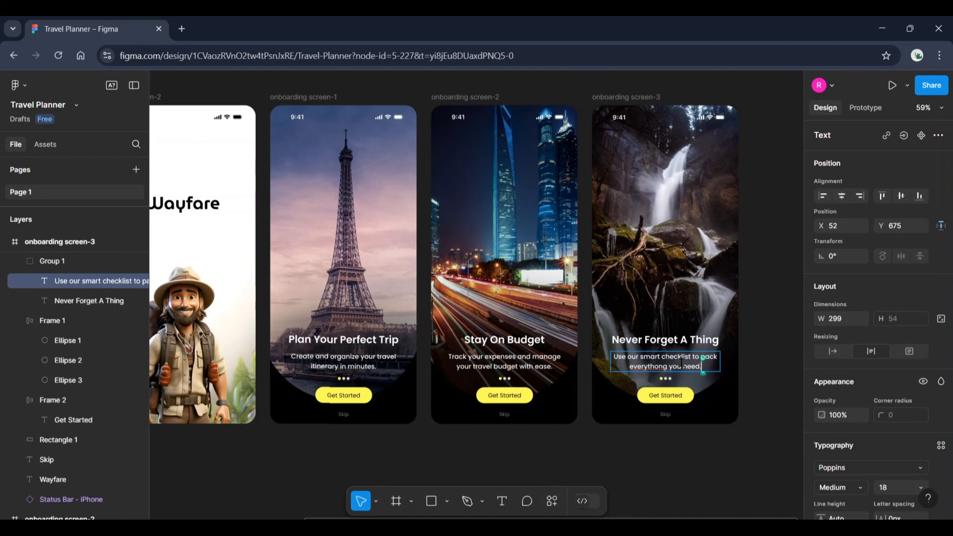
pyautogui.click(658, 370)
pyautogui.press('BackSpace')
pyautogui.write('i')
pyautogui.click(759, 385)
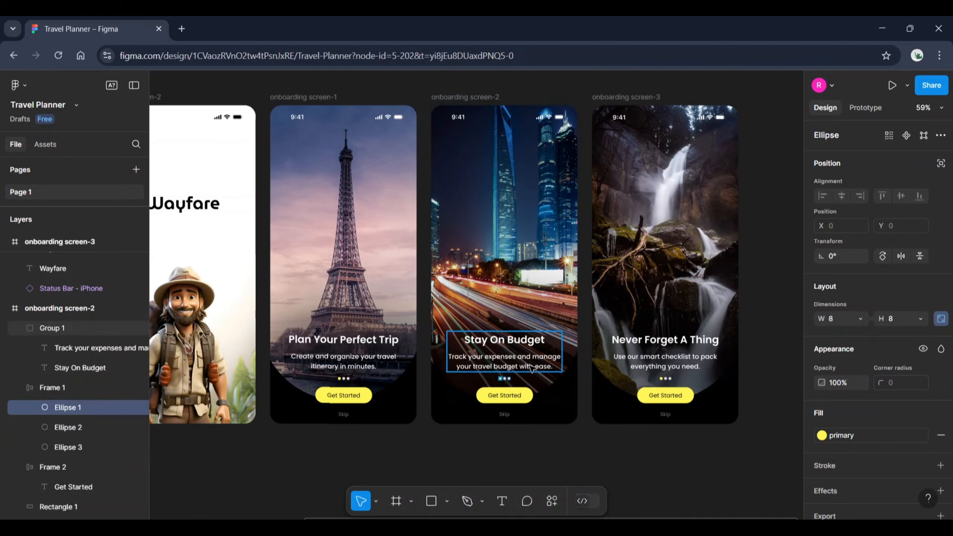
# - Reorder the page indicator on onboarding screen-2 so the yellow dot, Ellipse 1, sits between Ellipse 2 and Ellipse 3
pyautogui.scroll(5, 529, 366)
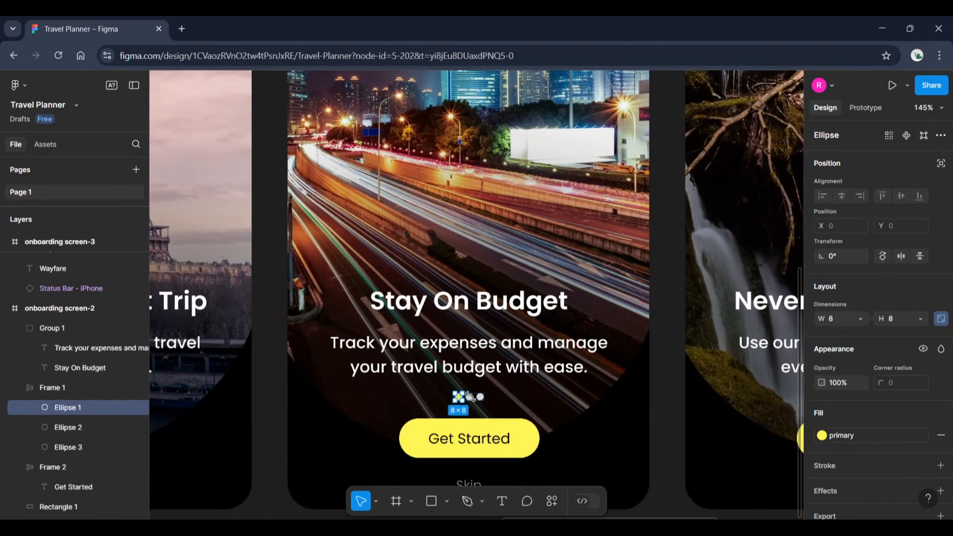
pyautogui.scroll(5, 473, 398)
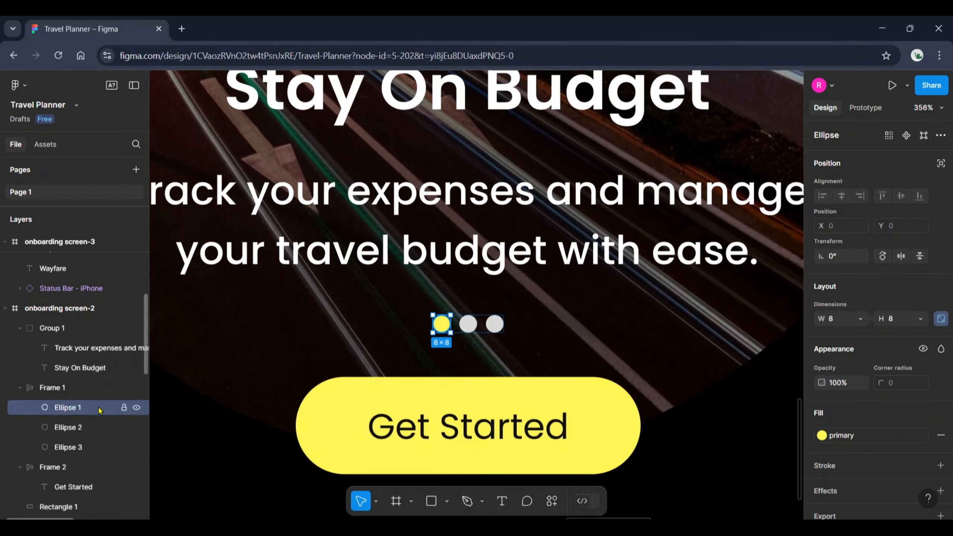
pyautogui.moveTo(94, 407); pyautogui.dragTo(89, 435)
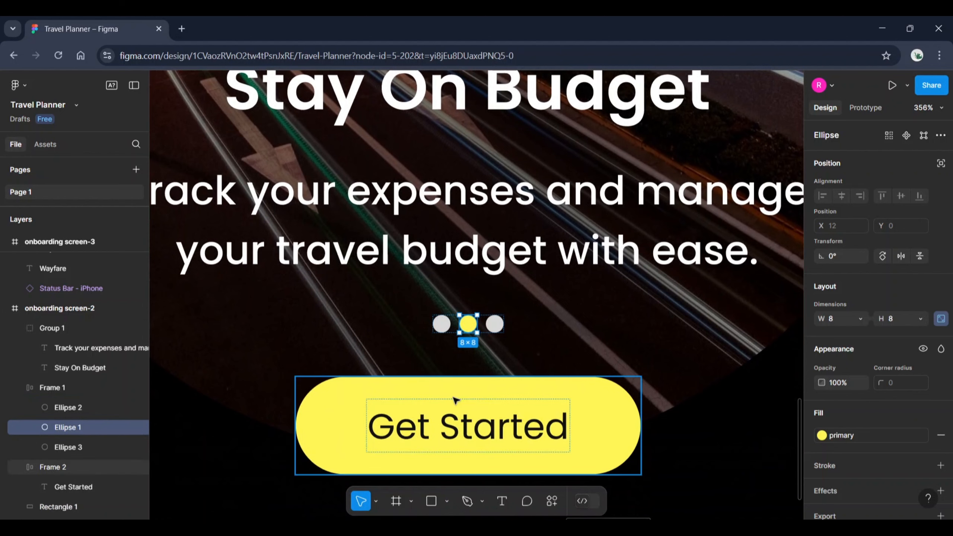
pyautogui.click(529, 369)
# - Reorder the page indicator on onboarding screen-3 so the yellow dot, Ellipse 1, comes after Ellipse 3
pyautogui.scroll(-5, 530, 369)
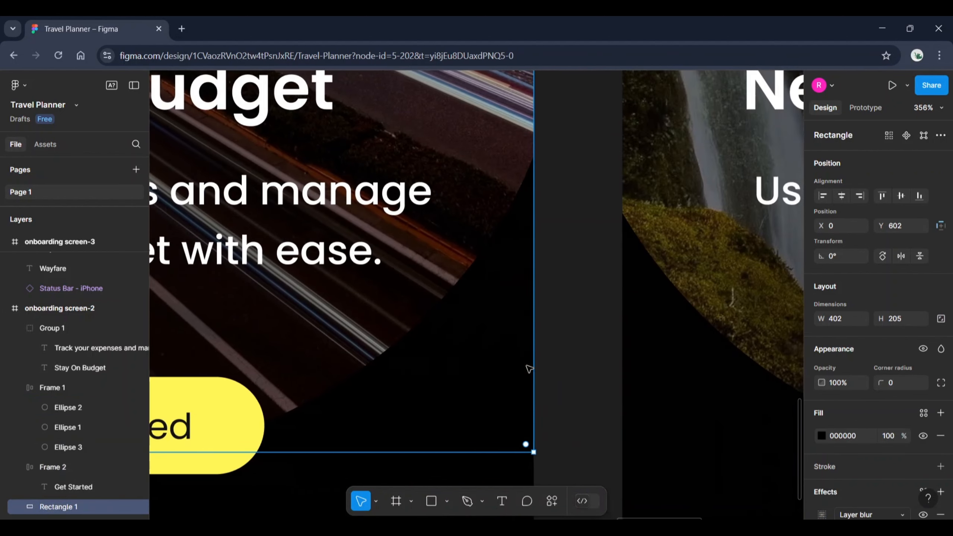
pyautogui.hscroll(6, 525, 366)
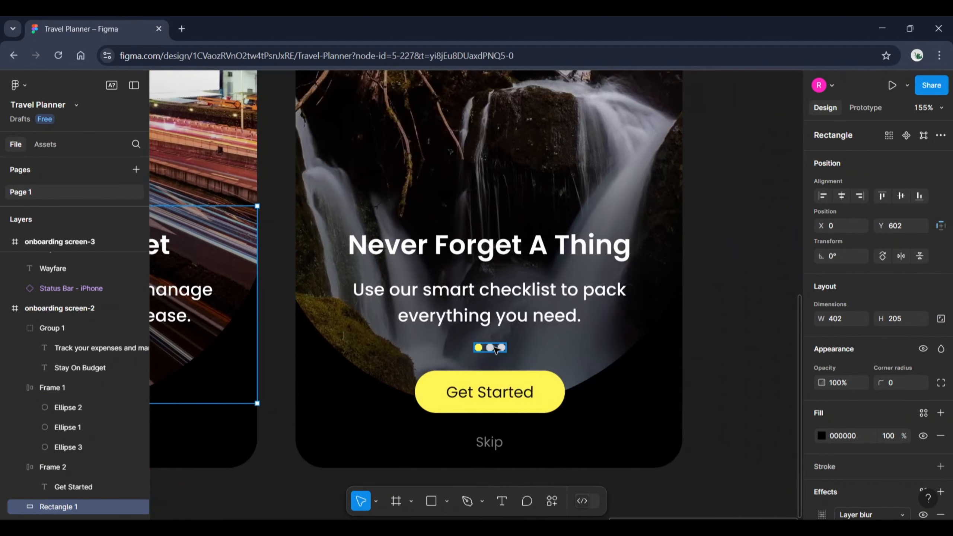
pyautogui.click(495, 350)
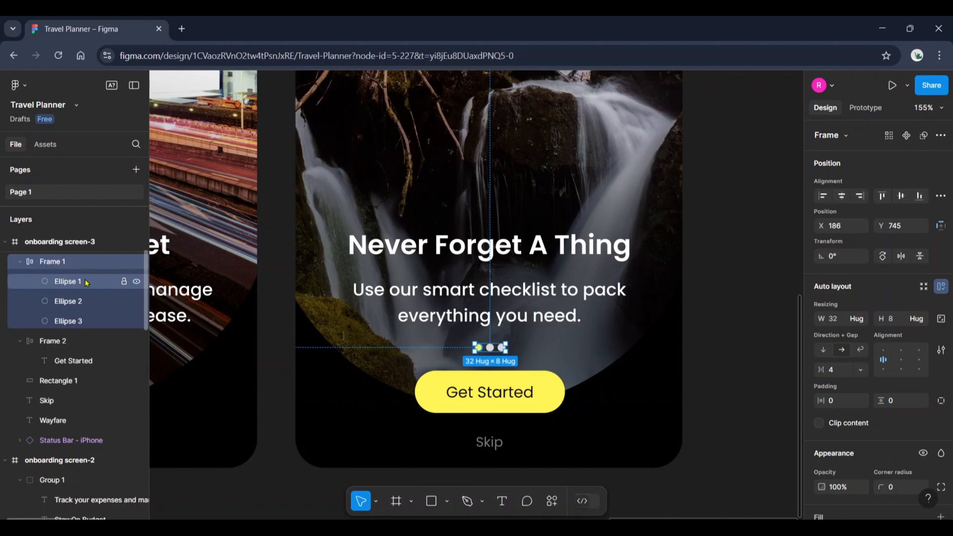
pyautogui.moveTo(86, 282); pyautogui.dragTo(81, 328)
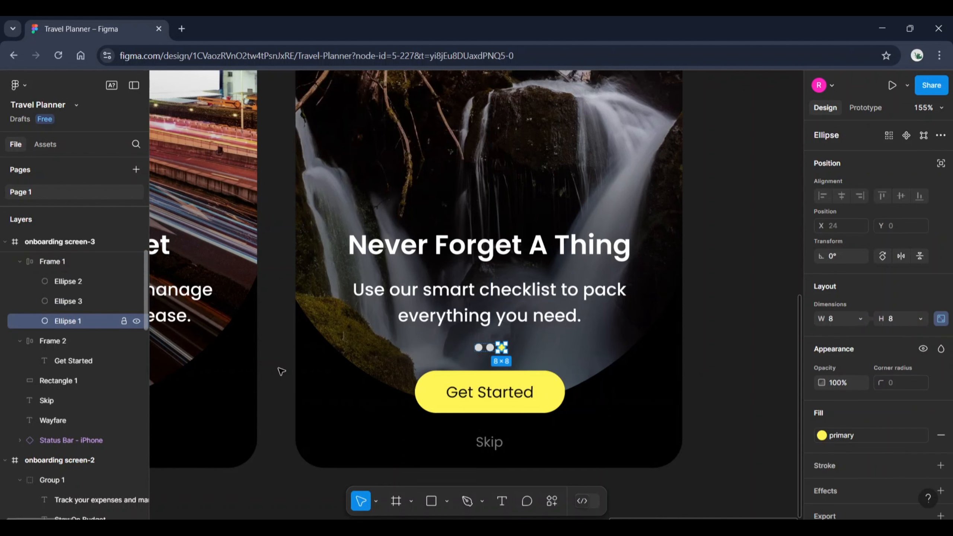
pyautogui.click(702, 366)
pyautogui.scroll(-2, 763, 365)
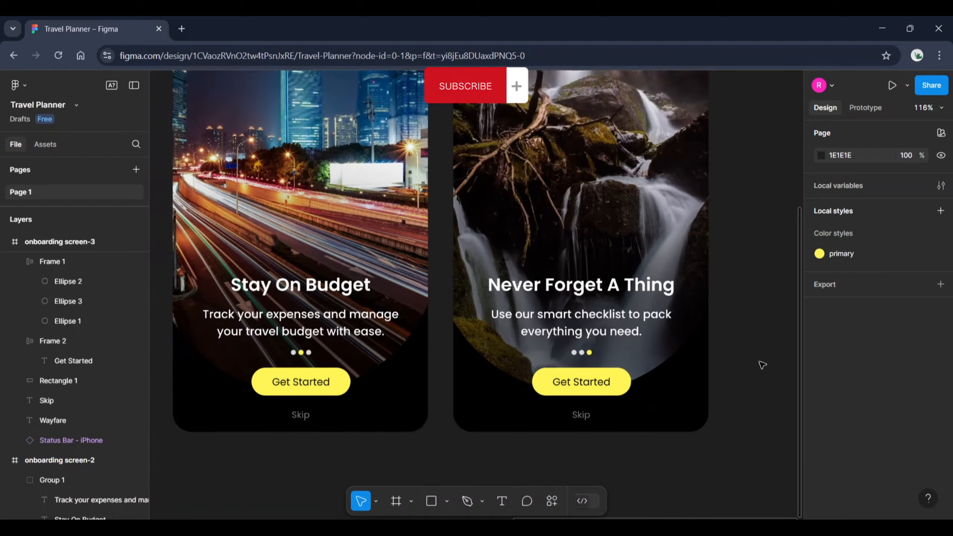
pyautogui.scroll(-6, 762, 365)
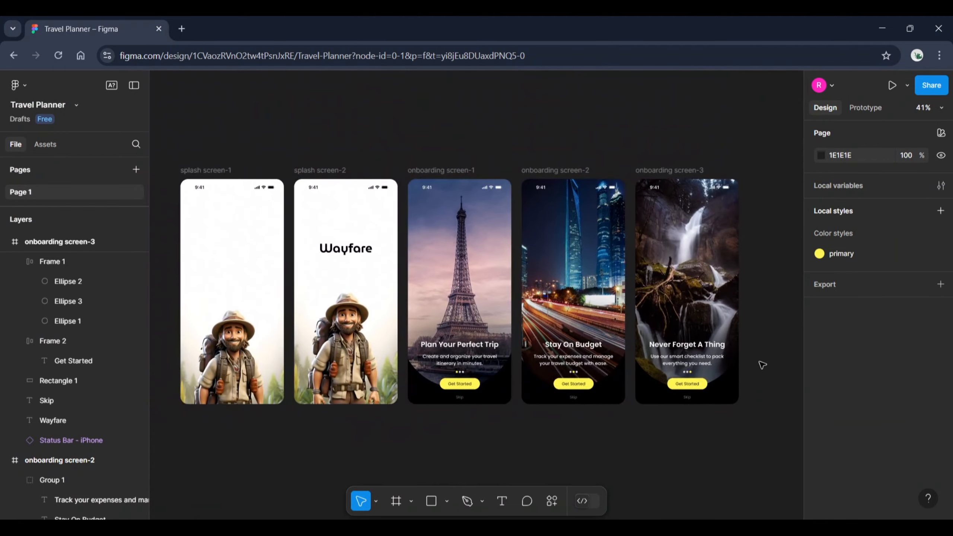
# - Add a prototype connection from splash screen-1 to splash screen-2 with an After delay trigger of 100 ms
pyautogui.click(862, 110)
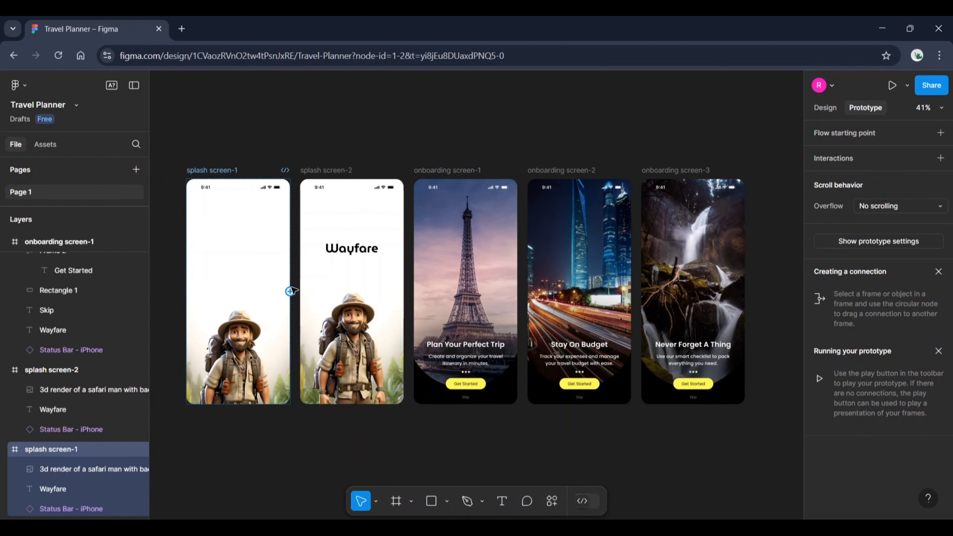
pyautogui.moveTo(289, 292); pyautogui.dragTo(316, 325)
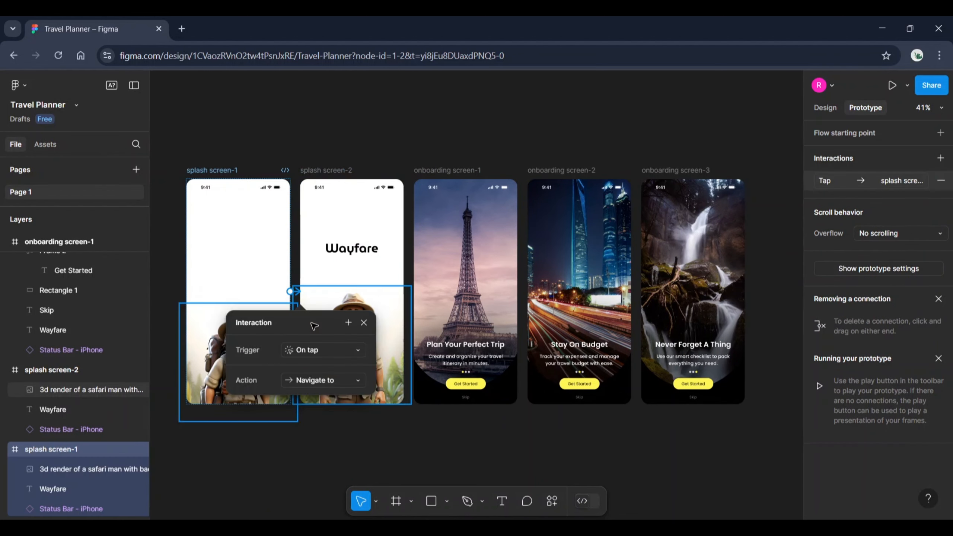
pyautogui.click(346, 355)
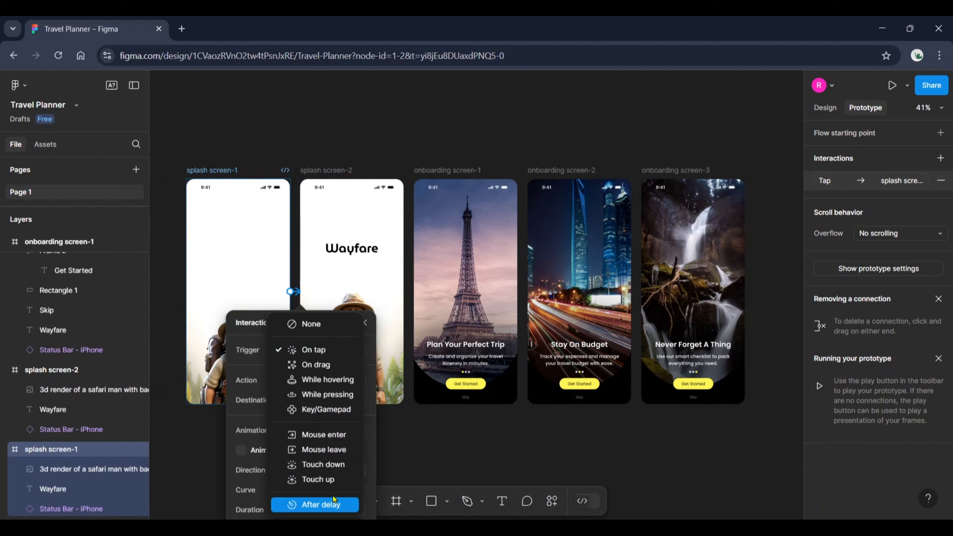
pyautogui.click(341, 508)
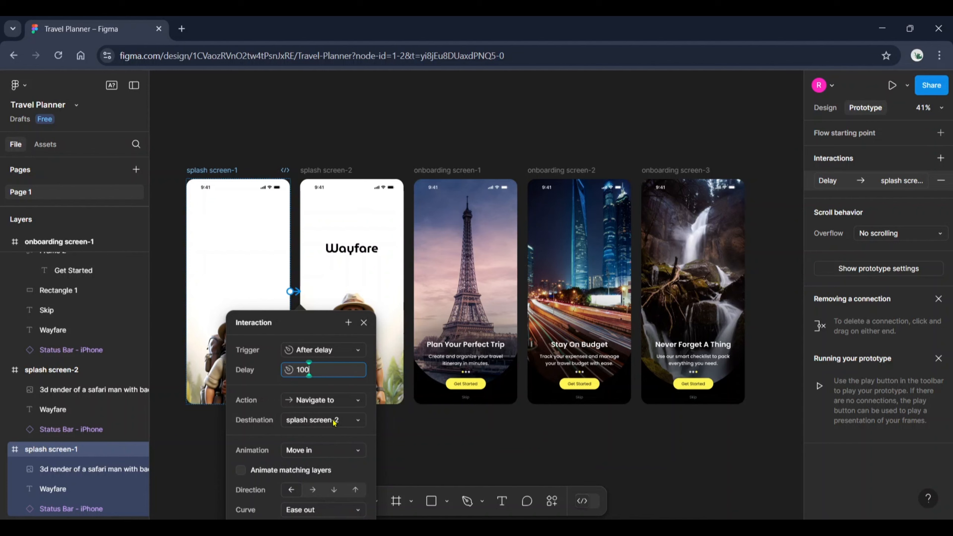
# - Set the splash screen-1 connection's animation to Smart animate with a duration of 1000 ms
pyautogui.click(337, 453)
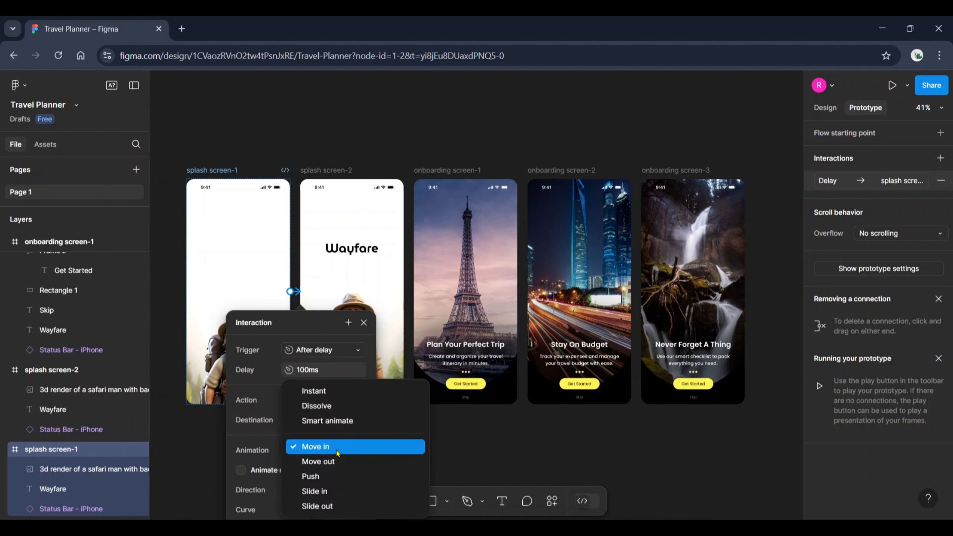
pyautogui.click(341, 421)
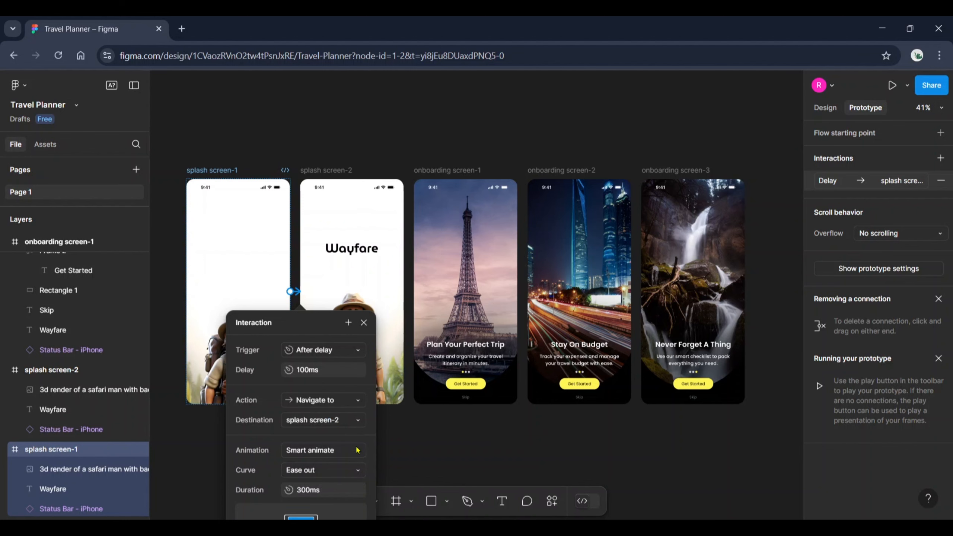
pyautogui.scroll(-2, 357, 451)
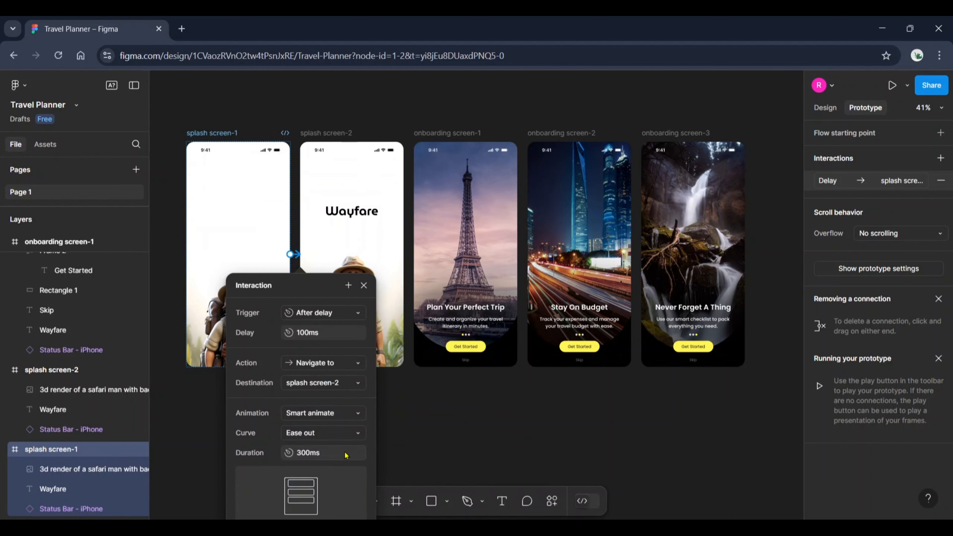
pyautogui.click(346, 456)
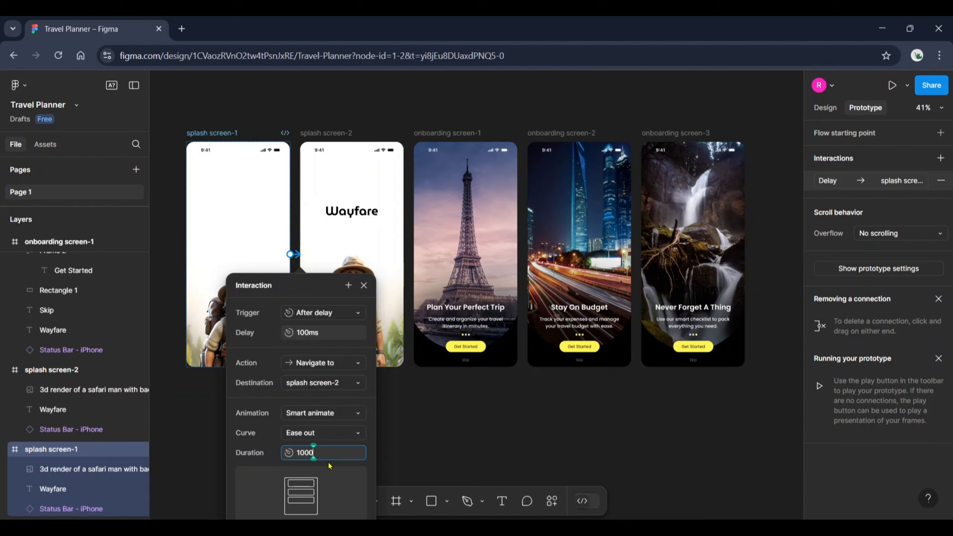
pyautogui.press('Return')
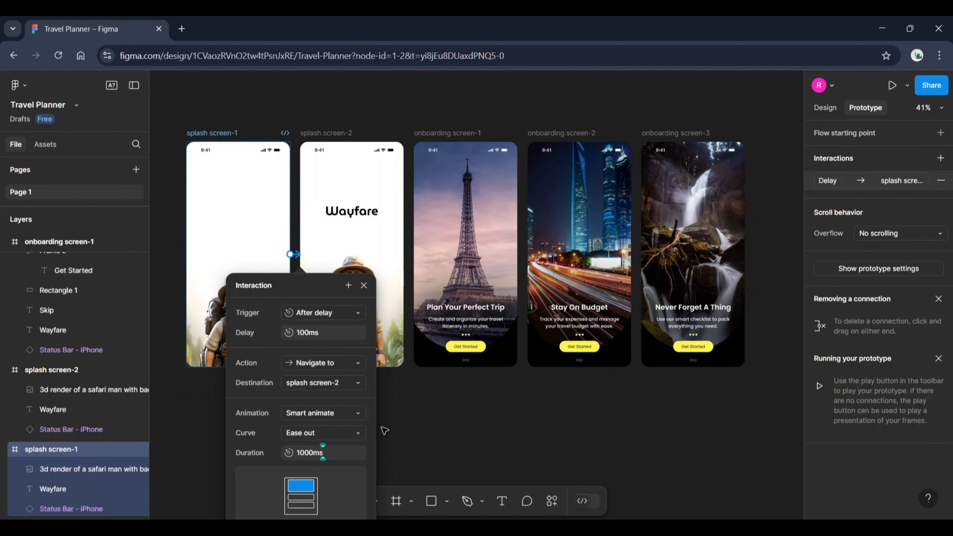
pyautogui.click(424, 427)
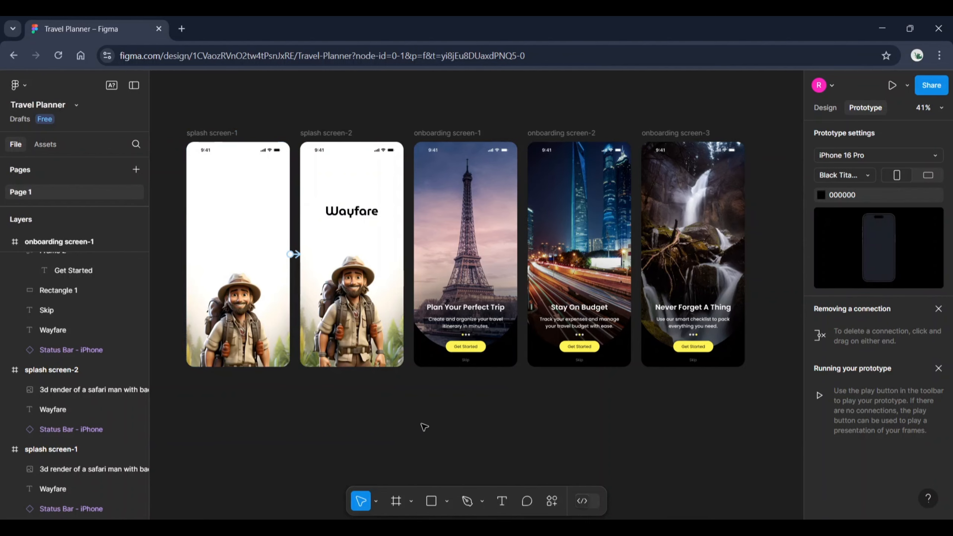
# - Connect splash screen-2 to onboarding screen-1 with an After delay trigger of 1000 ms
pyautogui.scroll(2, 377, 255)
pyautogui.click(326, 173)
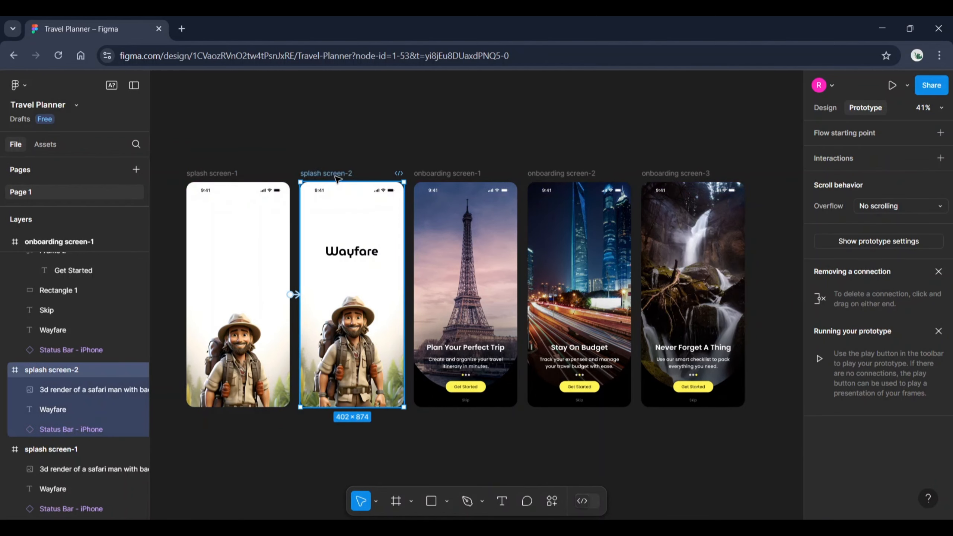
pyautogui.moveTo(408, 296); pyautogui.dragTo(428, 326)
pyautogui.click(443, 362)
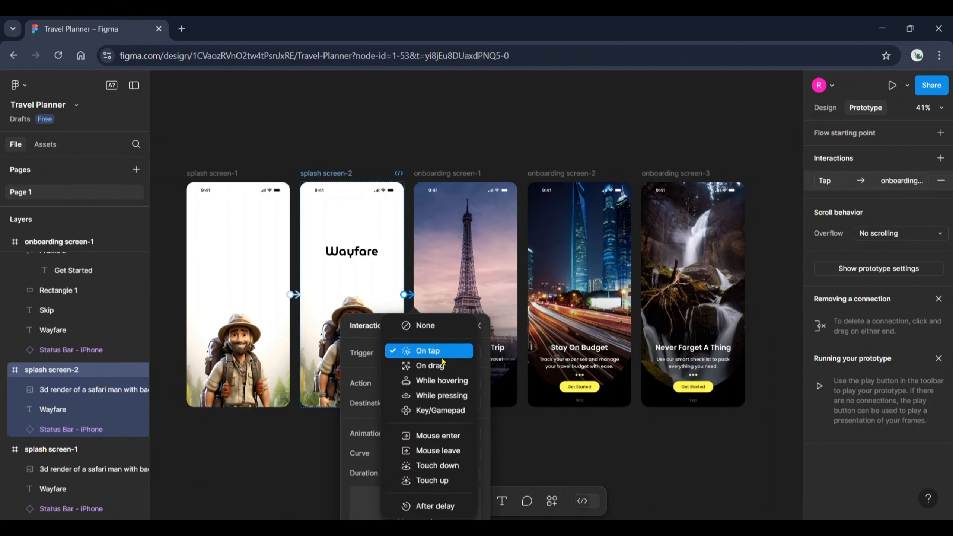
pyautogui.click(439, 507)
pyautogui.scroll(-3, 512, 464)
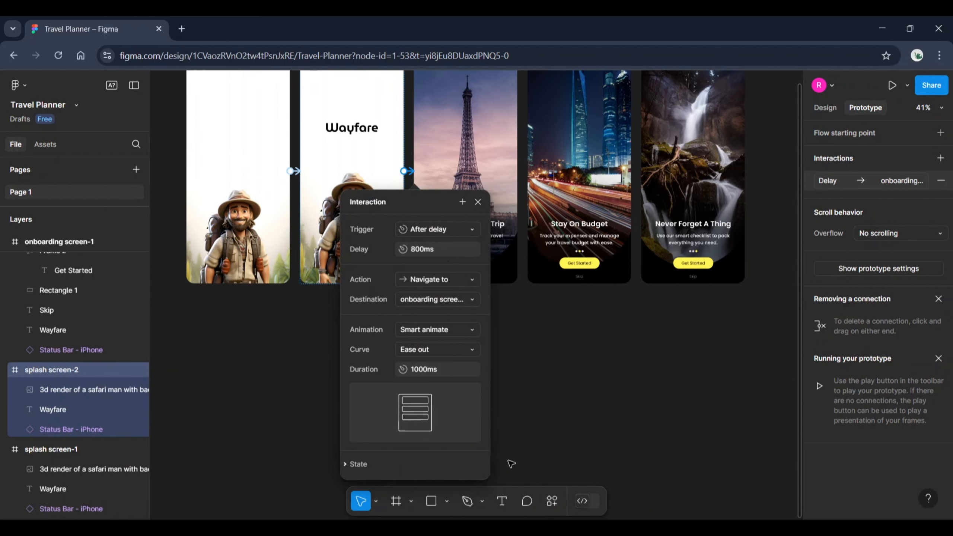
pyautogui.click(449, 257)
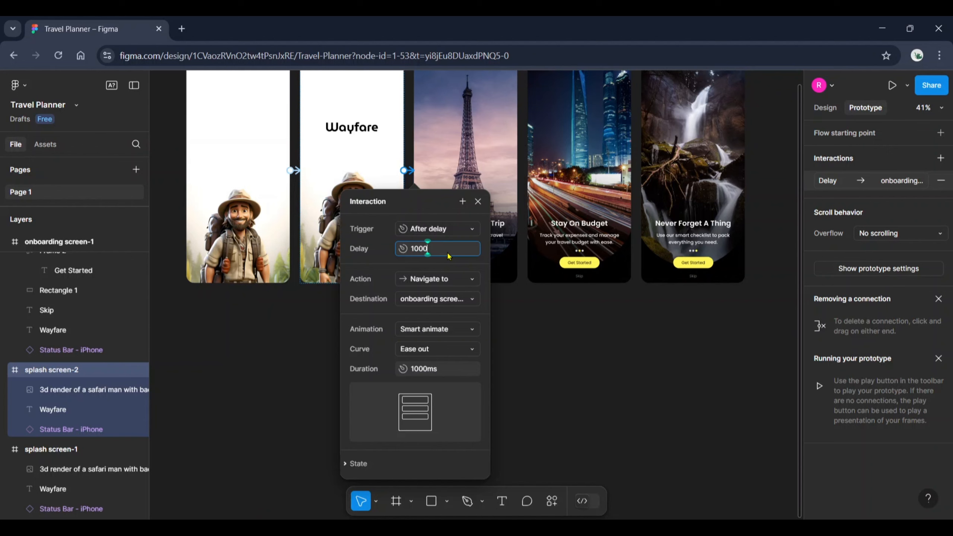
pyautogui.press('Return')
pyautogui.click(536, 346)
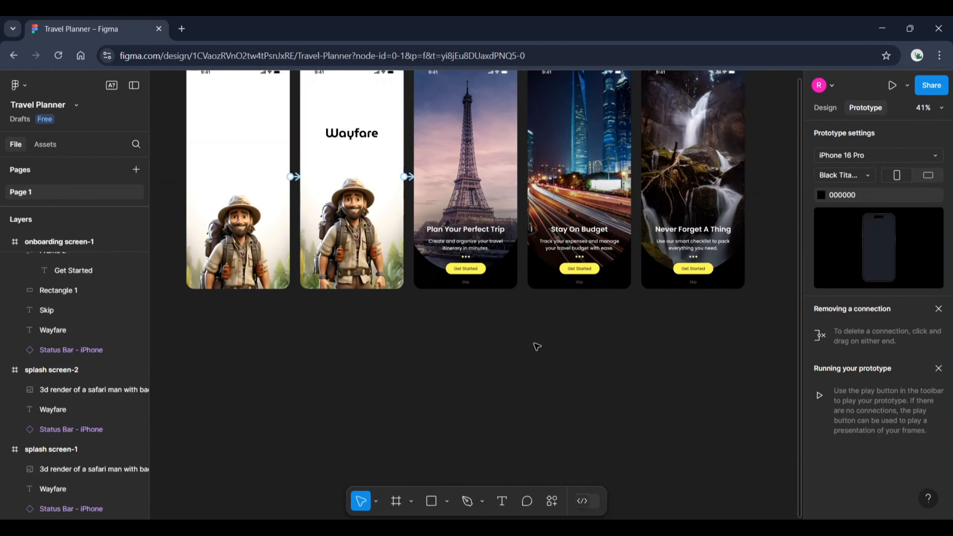
# - Connect the Get Started button on onboarding screen-1 to onboarding screen-2 and set the animation duration to 400 ms
pyautogui.scroll(3, 537, 347)
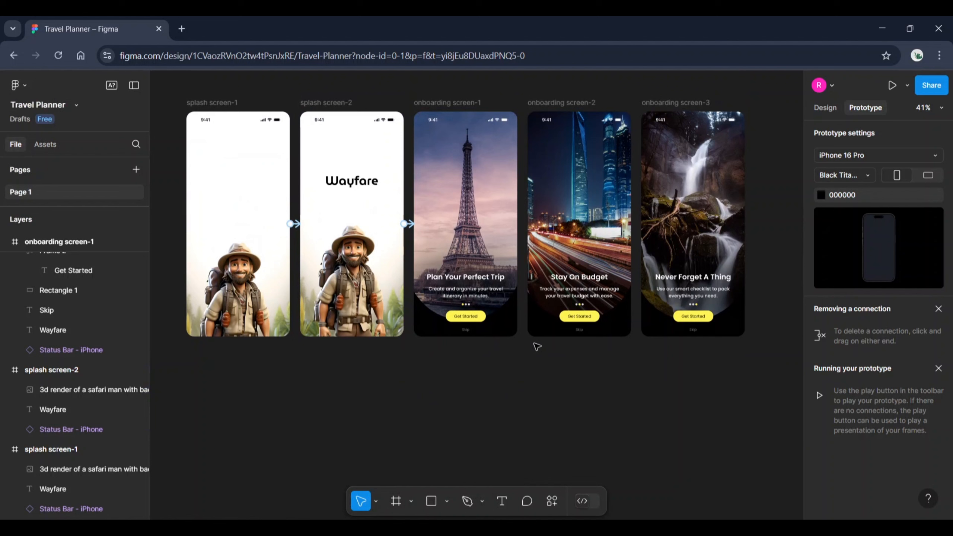
pyautogui.click(472, 322)
pyautogui.moveTo(466, 322); pyautogui.dragTo(535, 315)
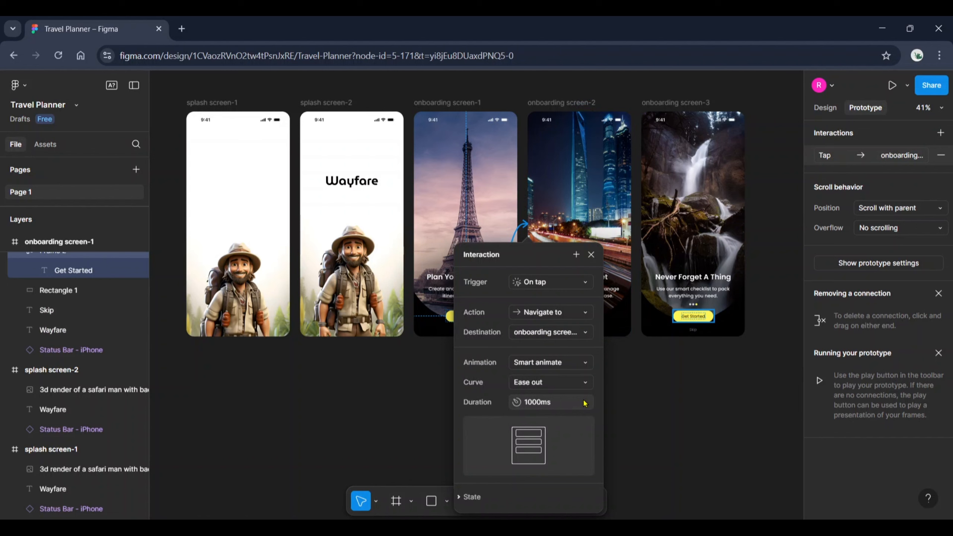
pyautogui.click(573, 404)
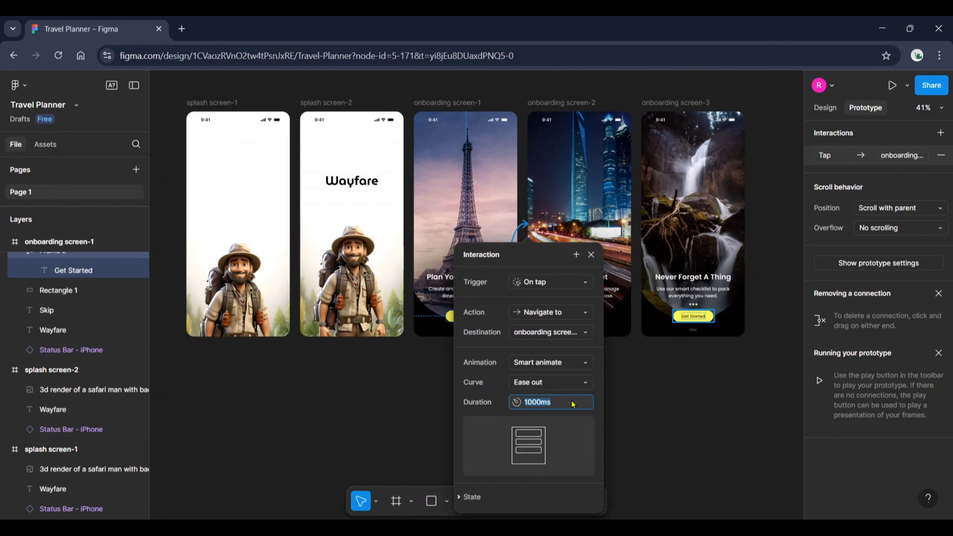
pyautogui.write('400')
pyautogui.press('Return')
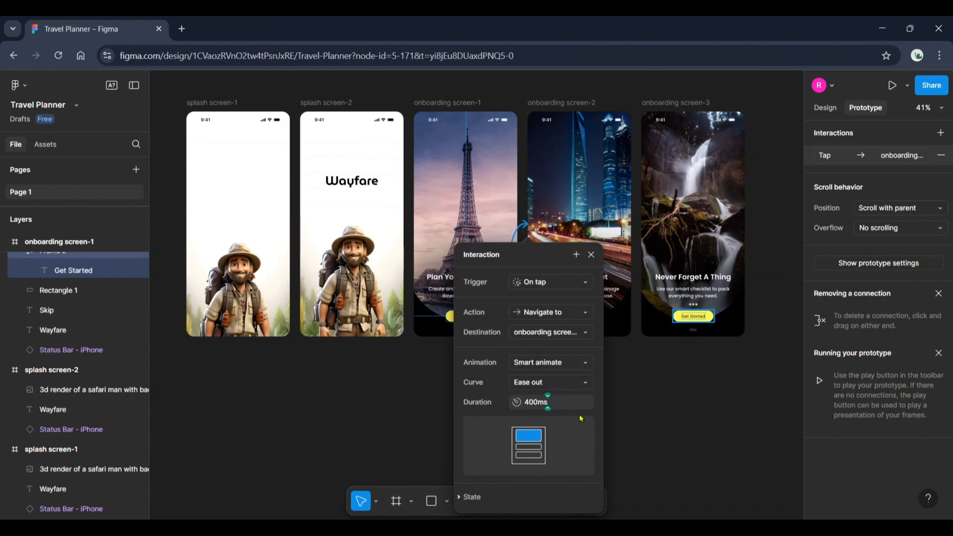
pyautogui.click(670, 416)
# - Connect the Get Started button on onboarding screen-2 to onboarding screen-3 with an On tap interaction
pyautogui.scroll(2, 668, 416)
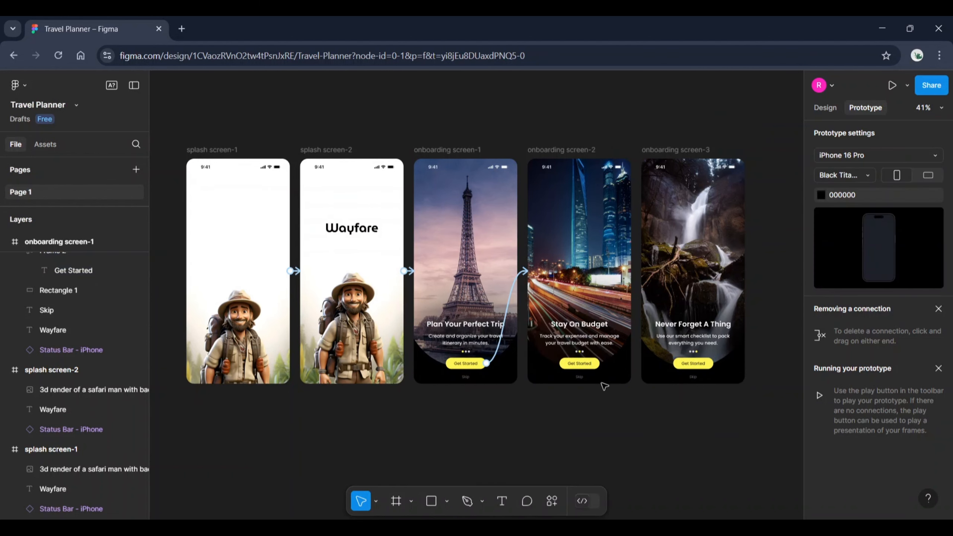
pyautogui.click(589, 365)
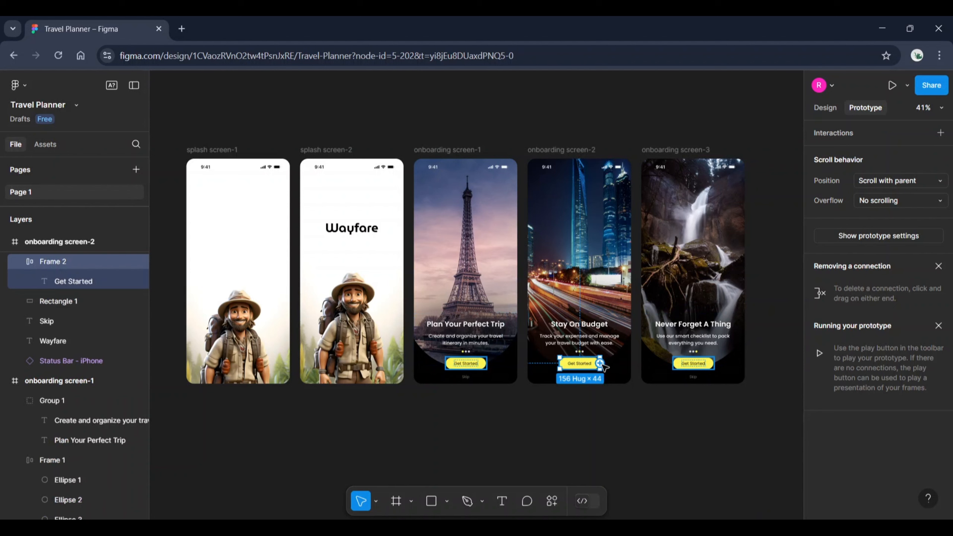
pyautogui.moveTo(600, 364); pyautogui.dragTo(654, 347)
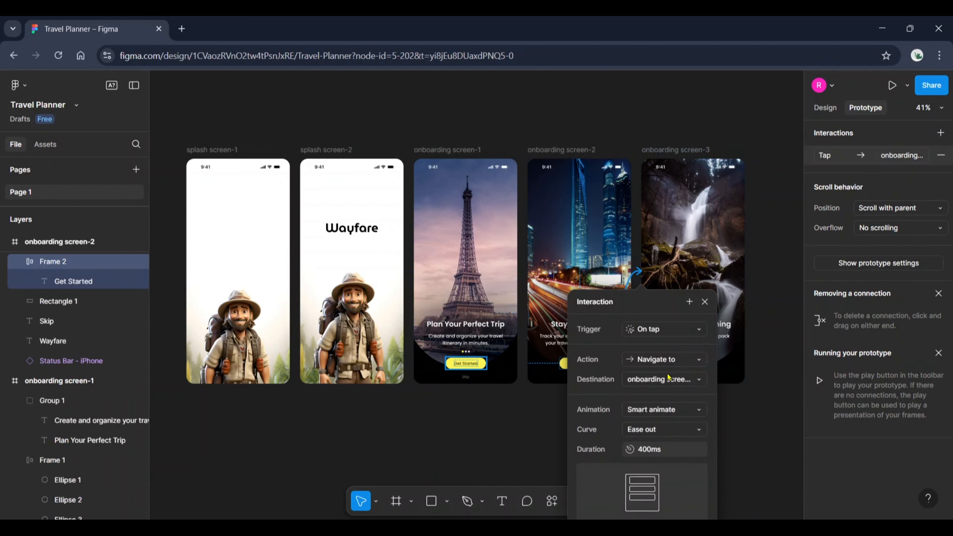
pyautogui.click(730, 419)
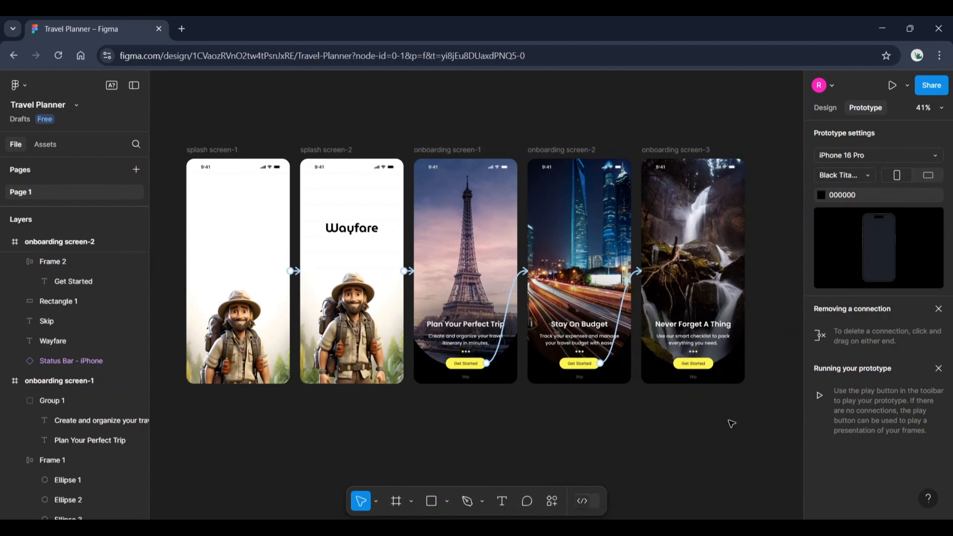
# - Delete the Skip text below the Get Started button on onboarding screen-3
pyautogui.scroll(6, 703, 381)
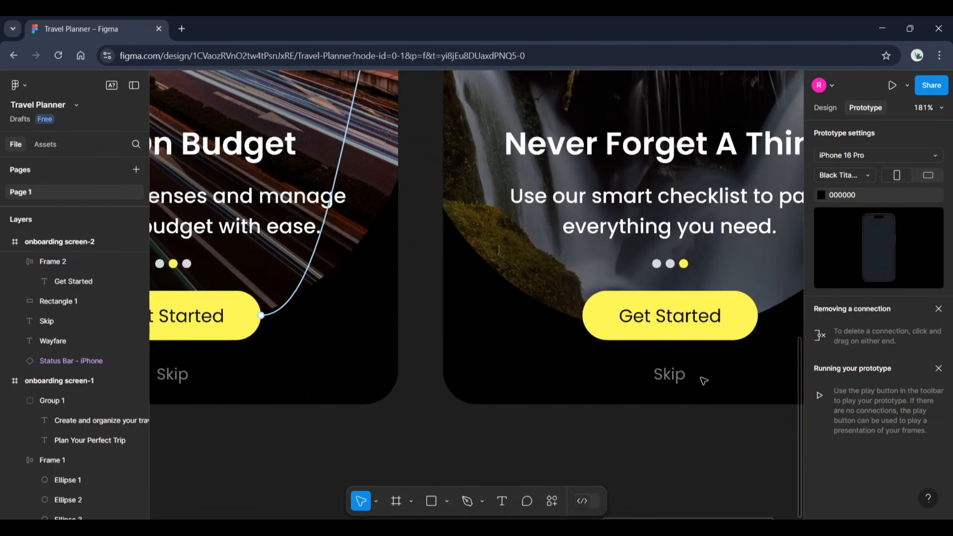
pyautogui.click(674, 377)
pyautogui.press('Delete')
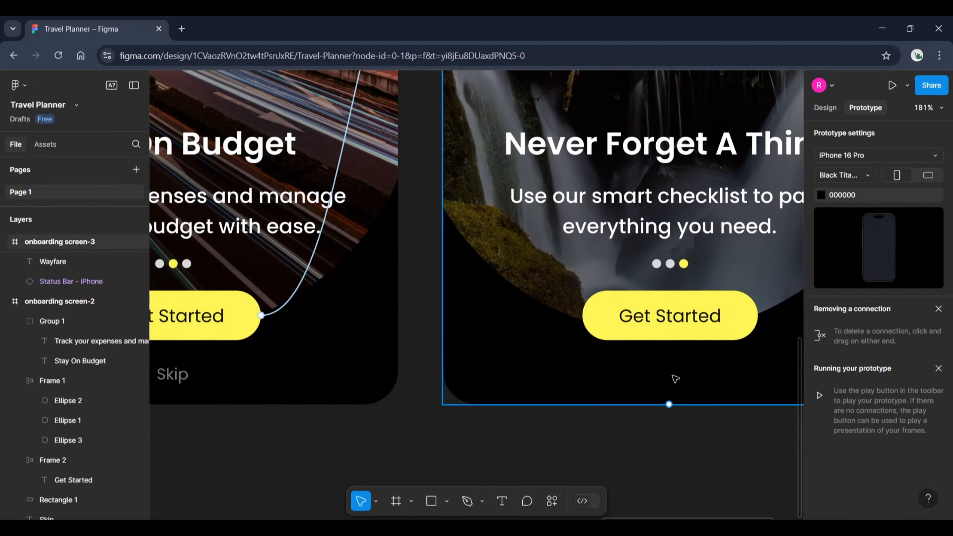
pyautogui.scroll(-8, 674, 446)
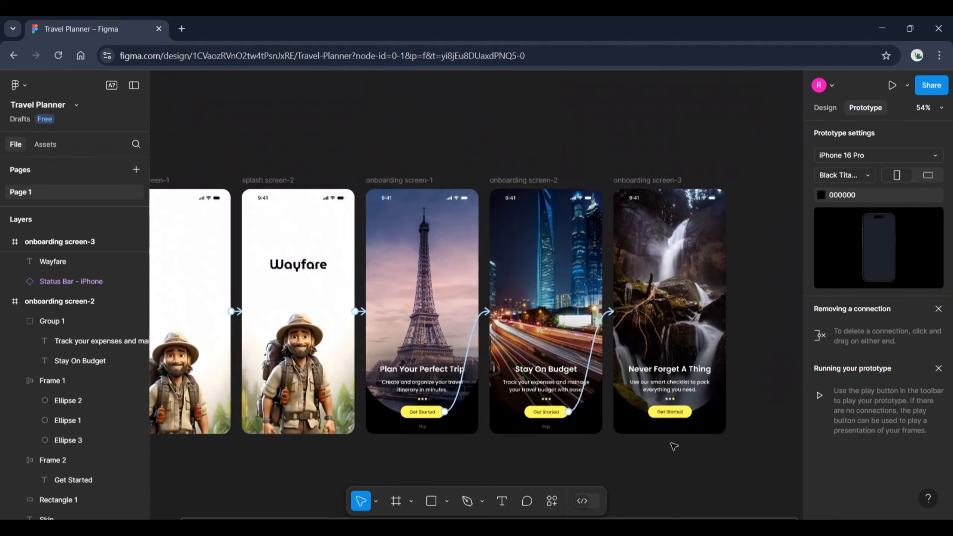
pyautogui.scroll(-1, 674, 446)
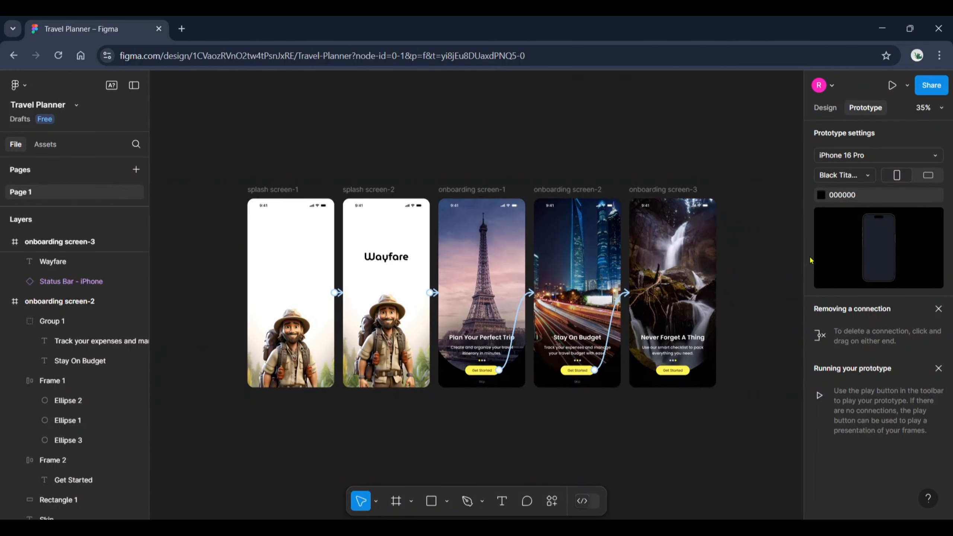
# - Change the prototype background colour to the grey B4B4B4
pyautogui.click(822, 195)
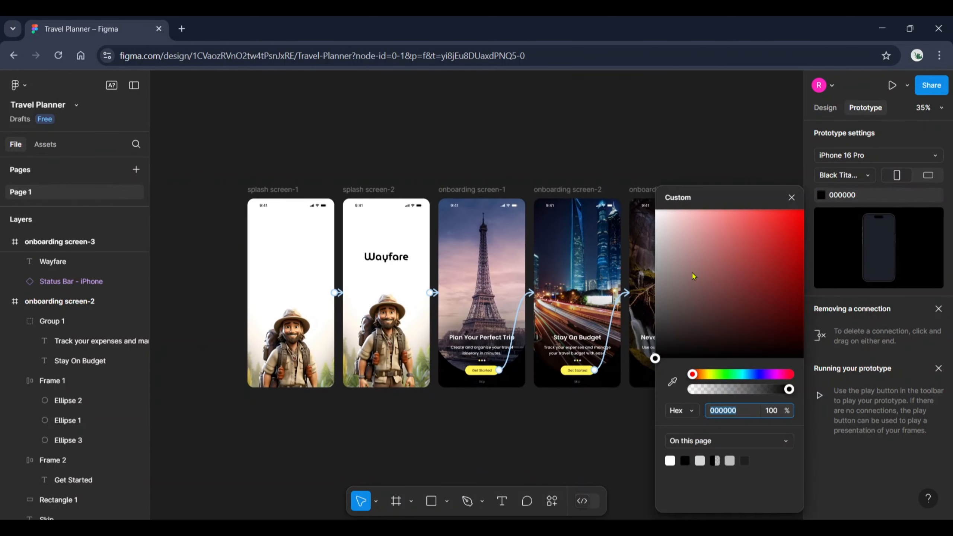
pyautogui.moveTo(666, 281); pyautogui.dragTo(623, 254)
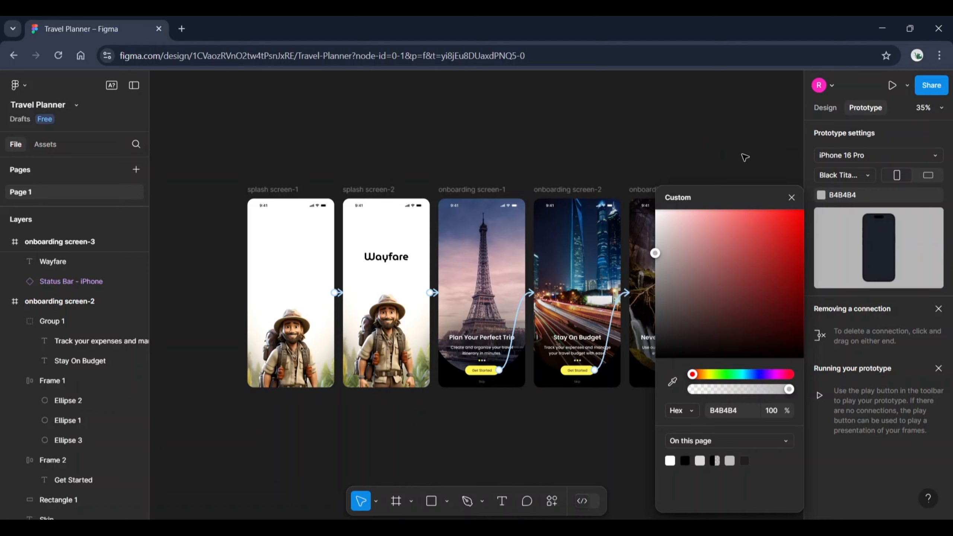
pyautogui.click(791, 198)
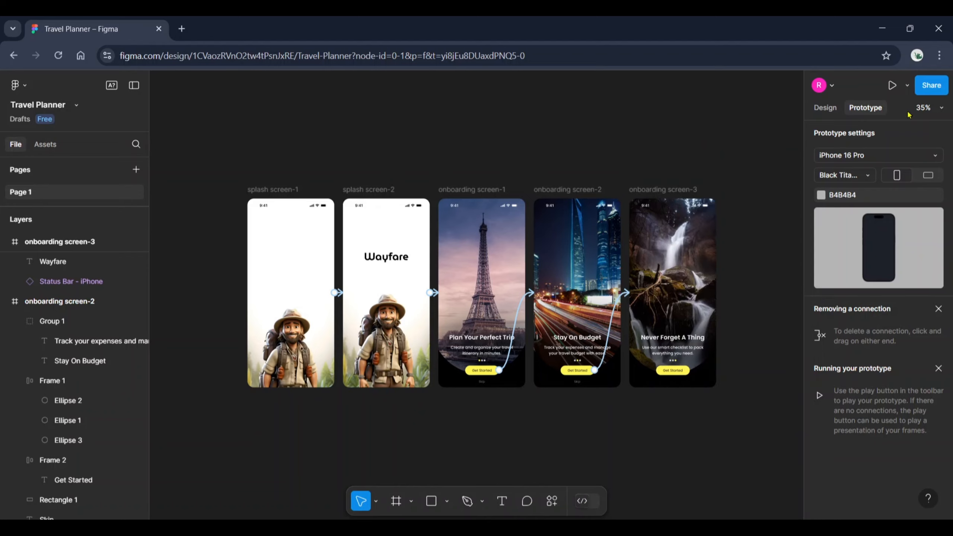
# - Present the prototype and advance through the onboarding screens with the Get Started button to check the transitions
pyautogui.click(889, 87)
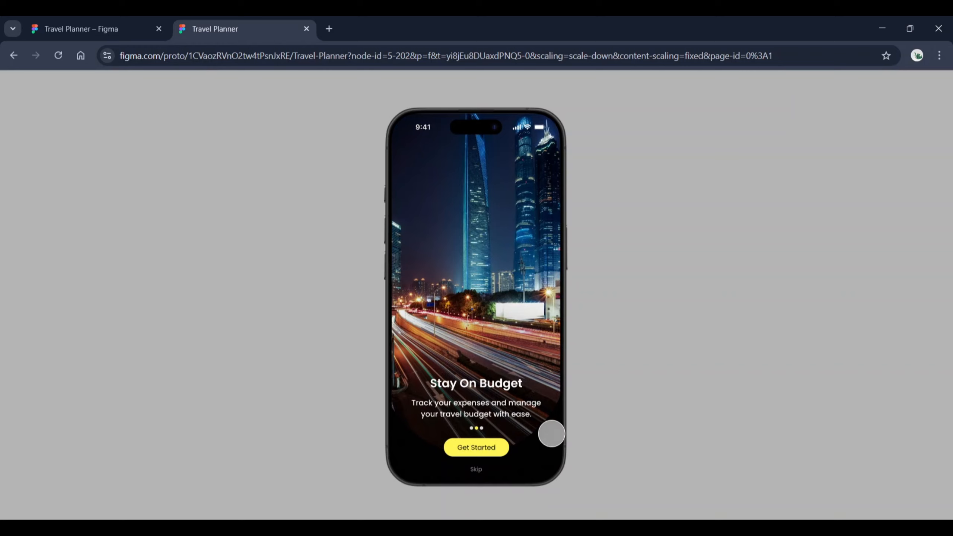
pyautogui.click(496, 452)
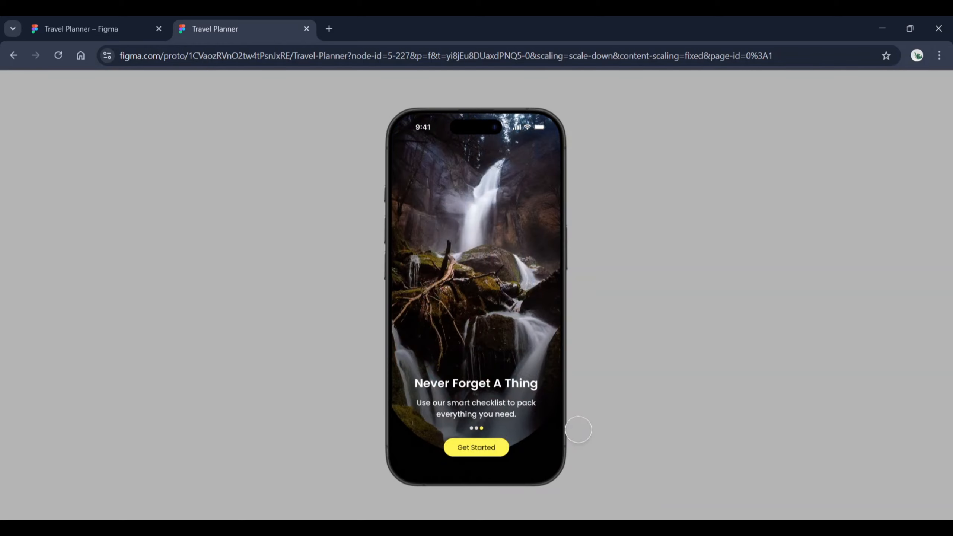